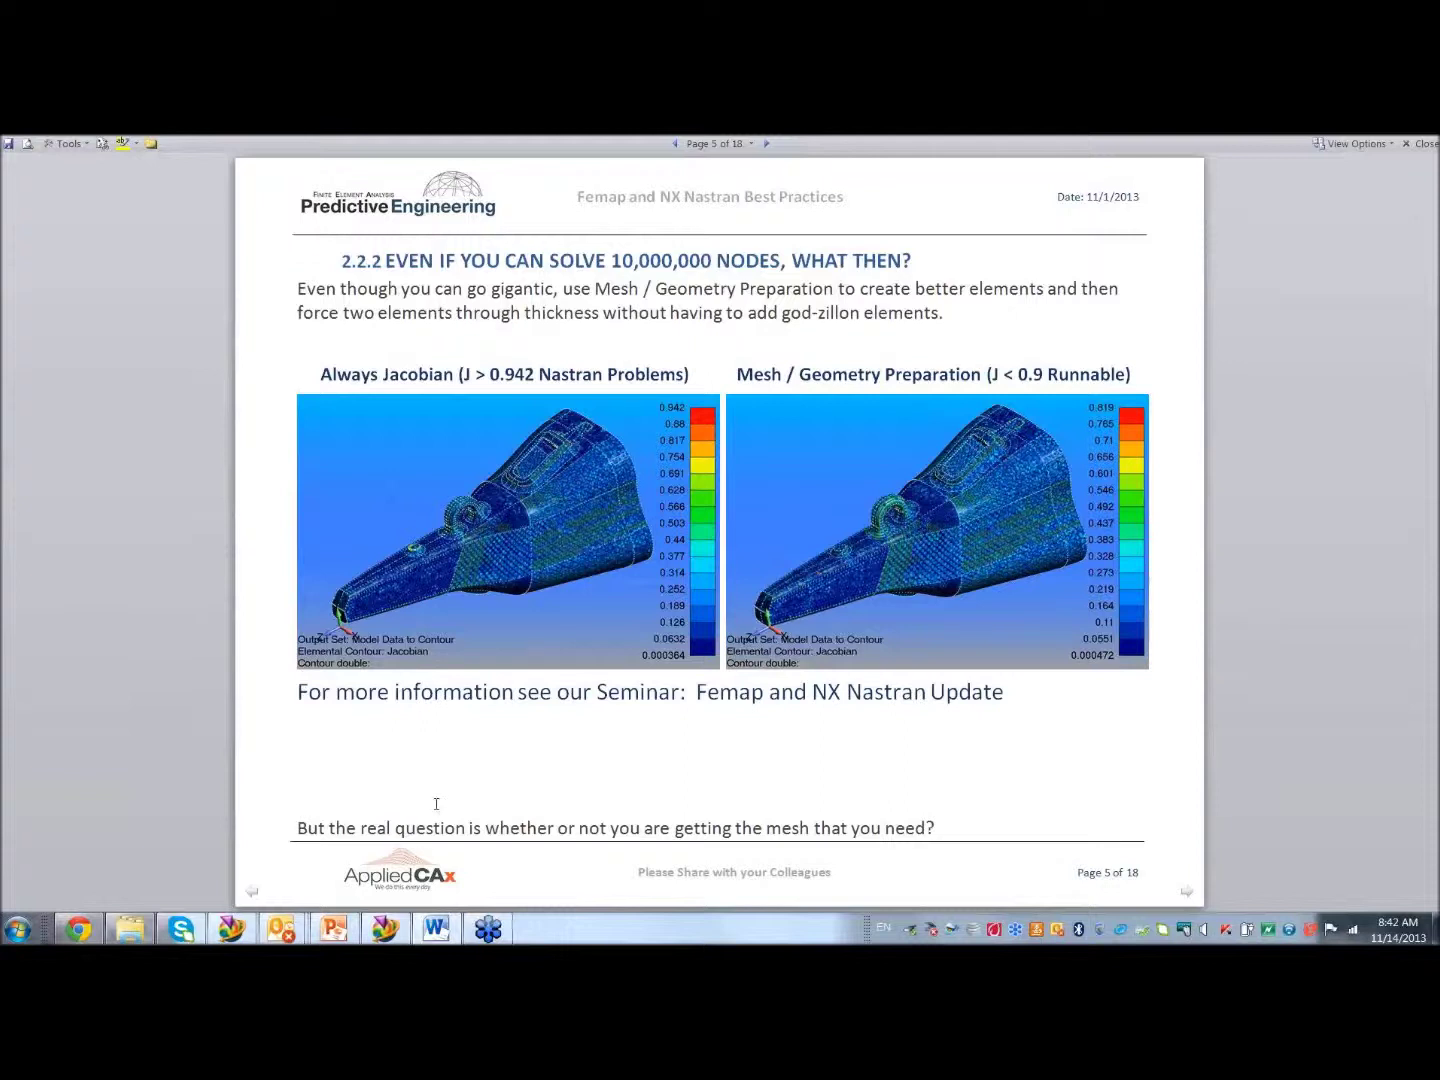
Switch to Femap and create a new, empty model
click(385, 929)
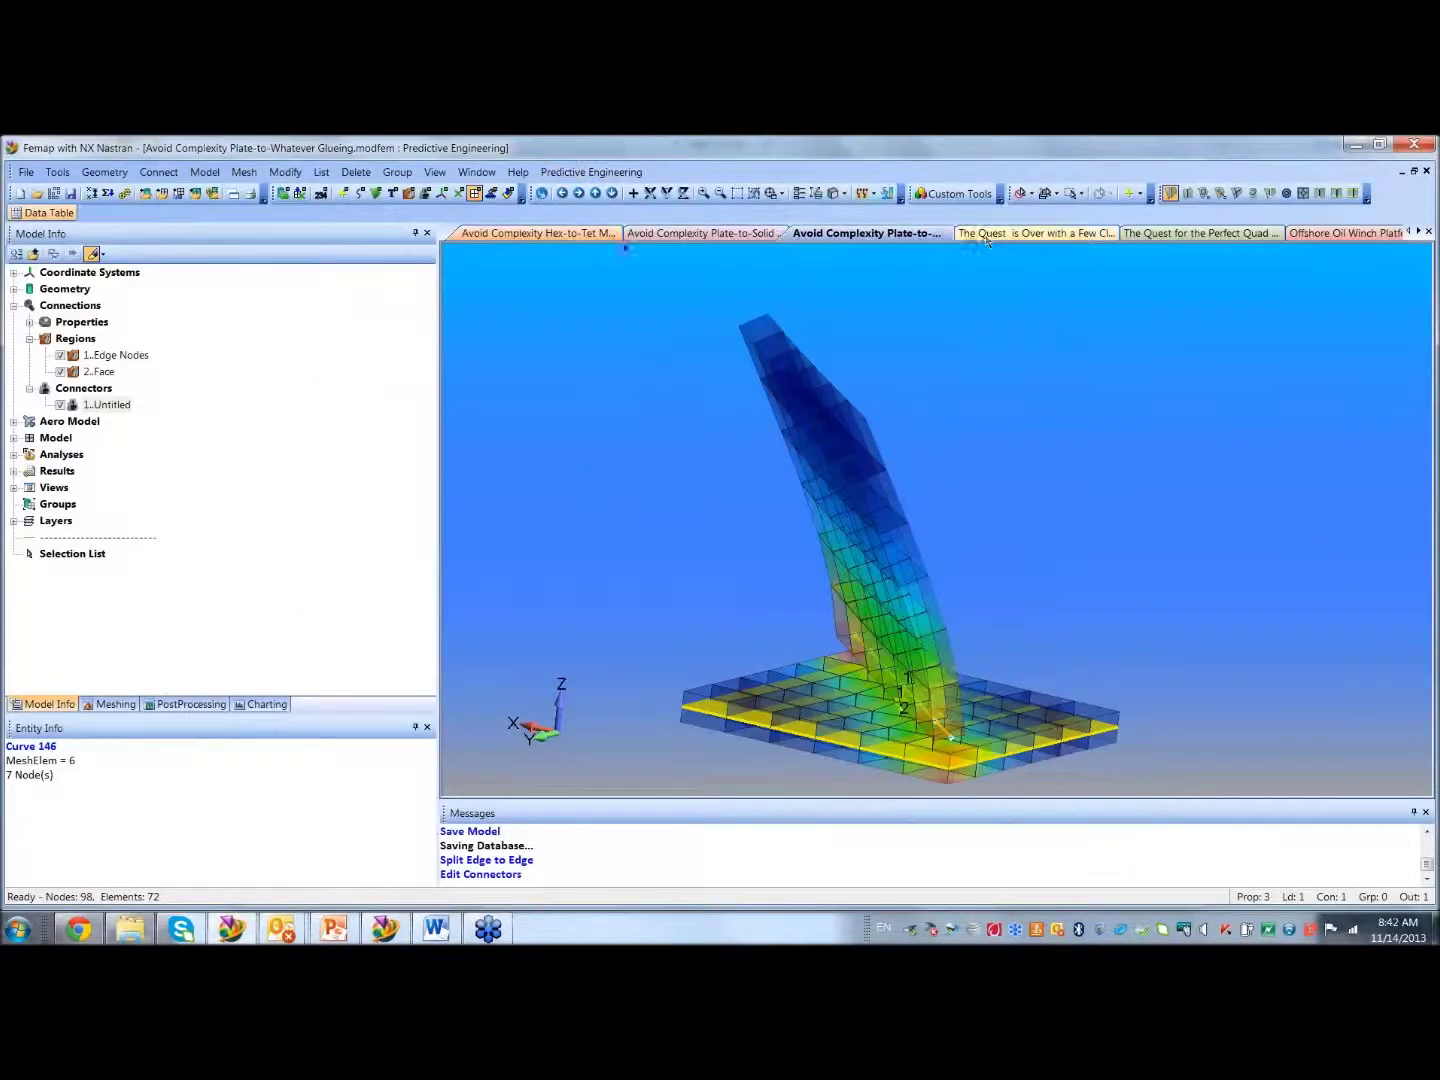
click(24, 172)
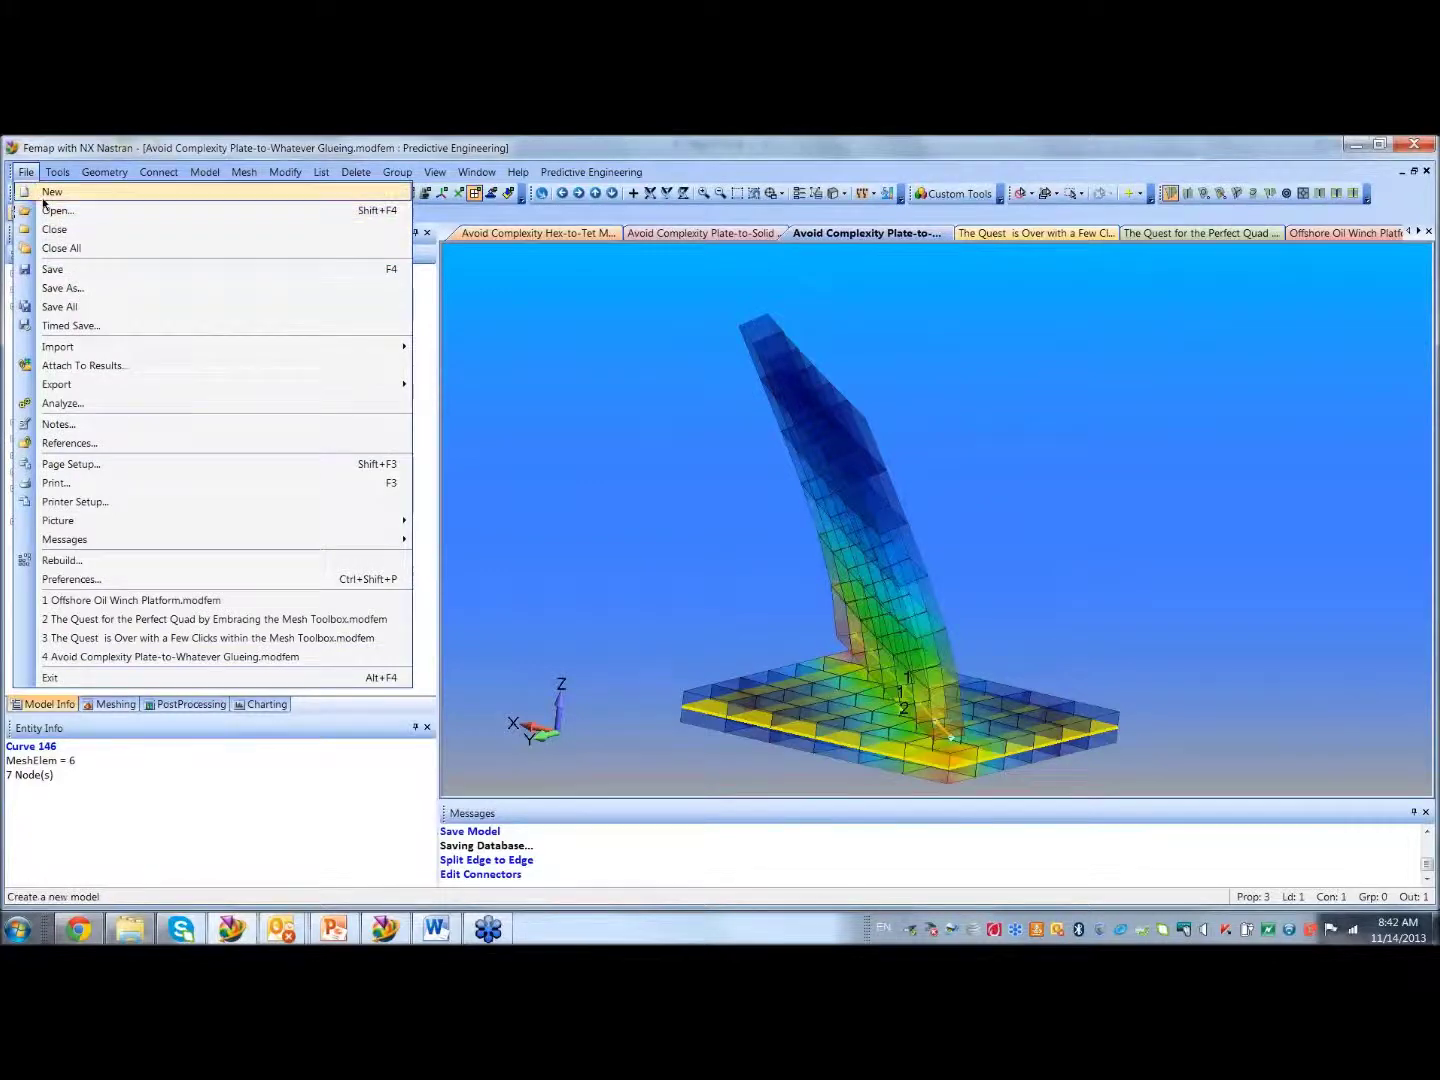
click(45, 193)
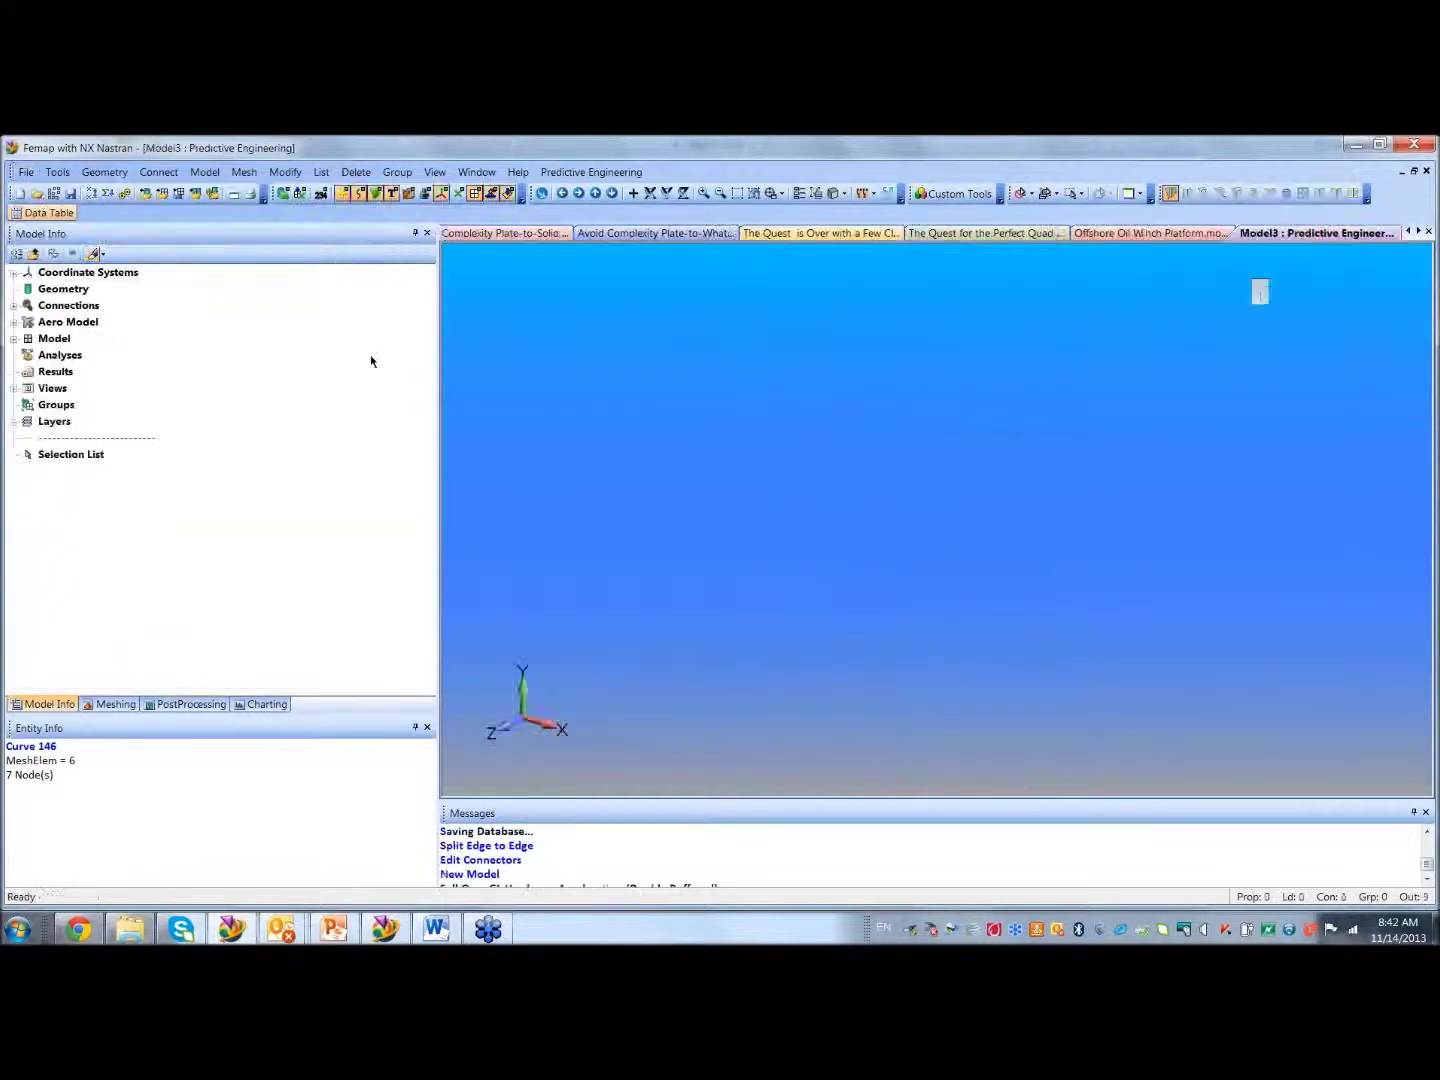
Import the Standard Bad-Ass Geometry solid from the Always Jacobian folder with a geometry scale factor of 39.37
click(147, 193)
click(904, 321)
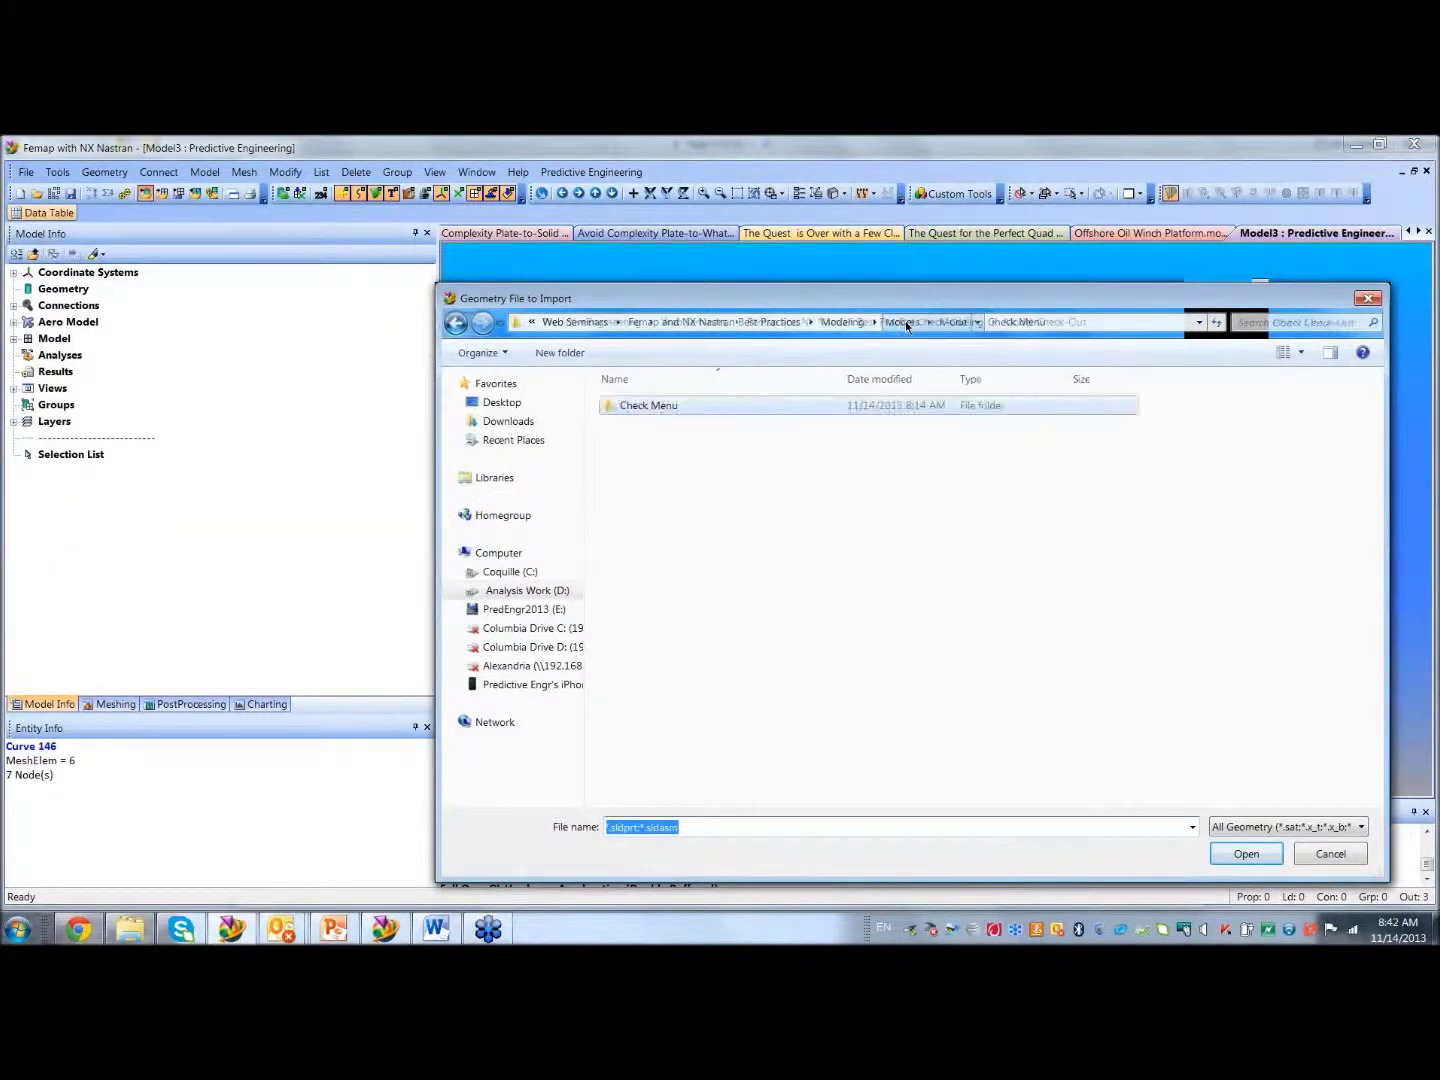
click(958, 322)
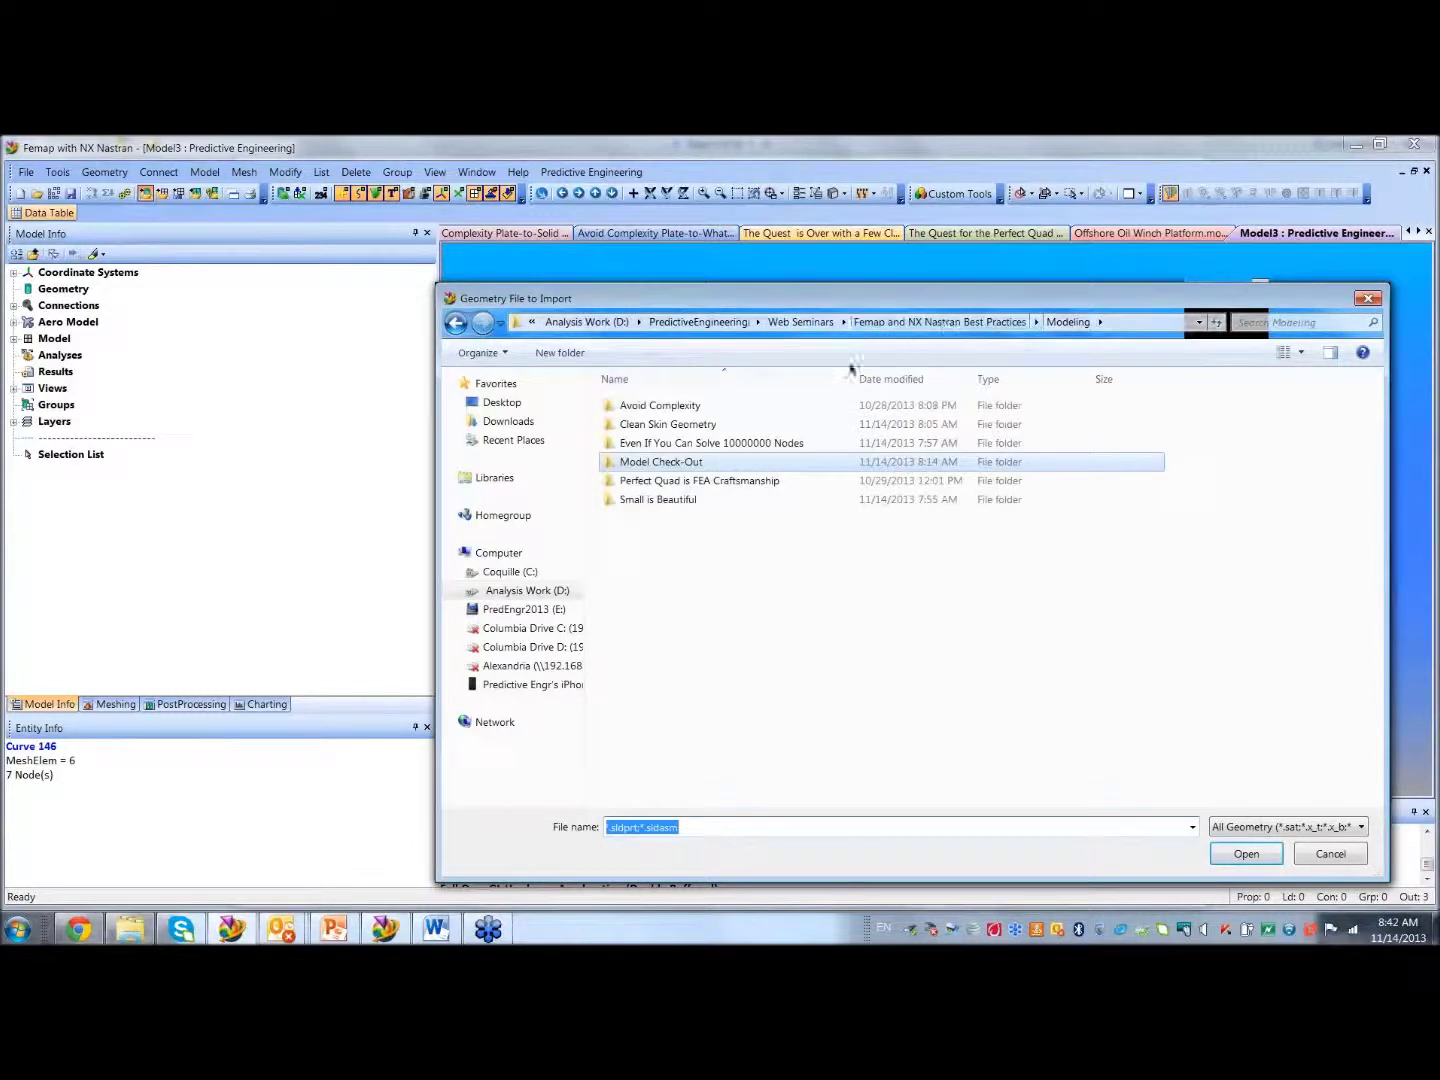
double_click(662, 406)
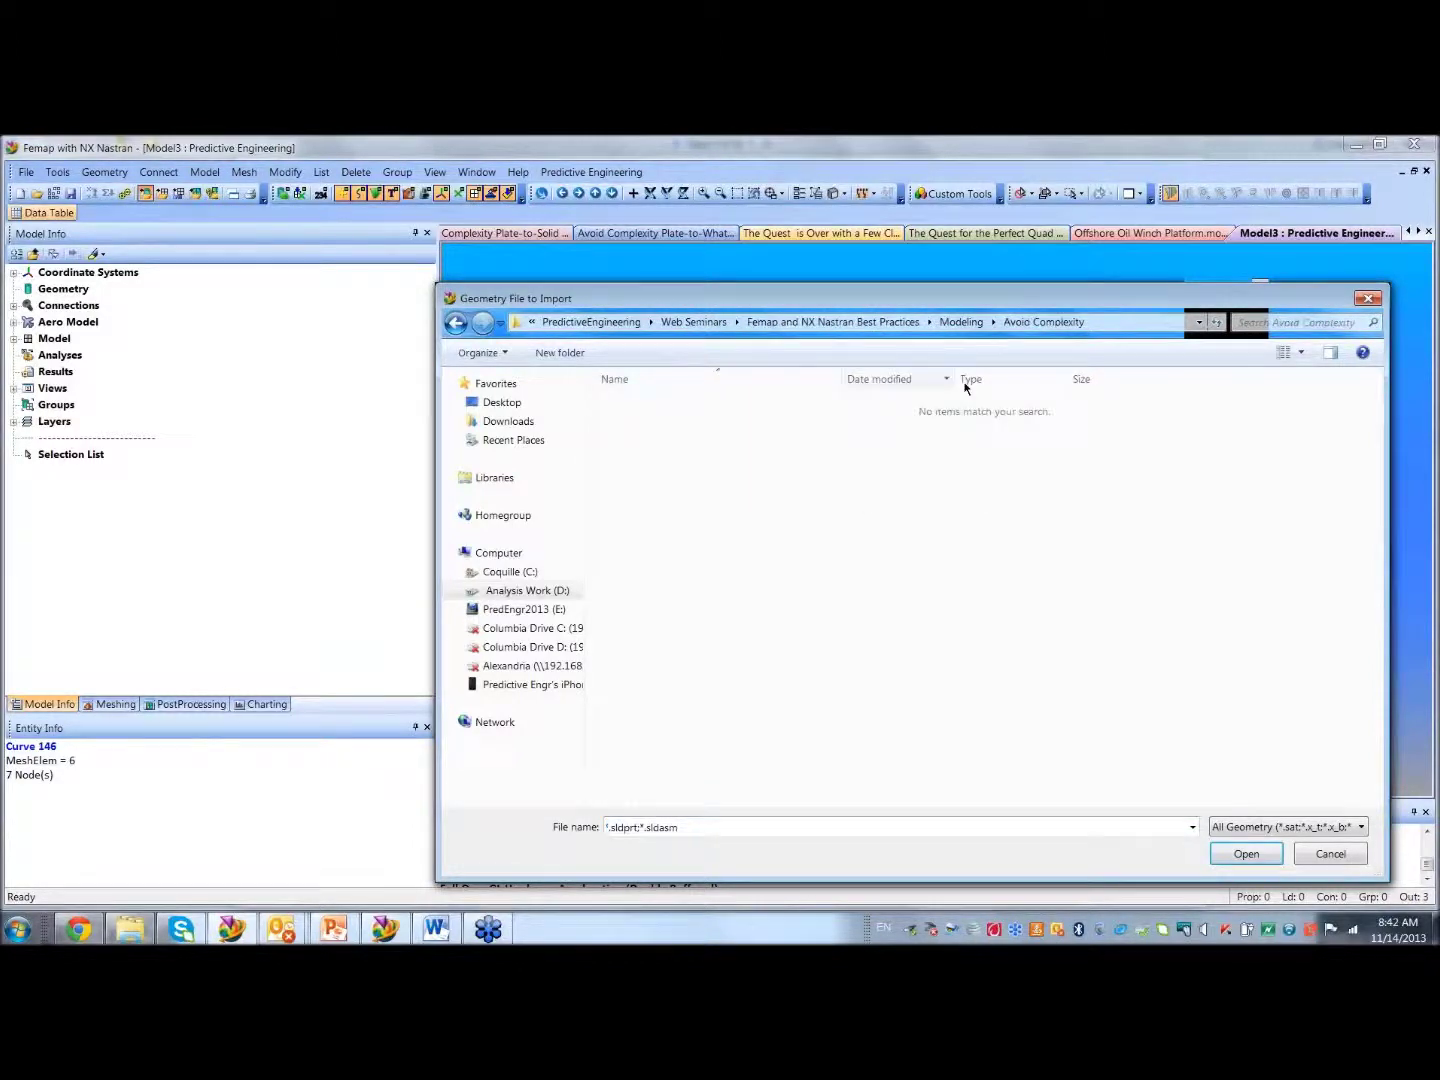
click(968, 322)
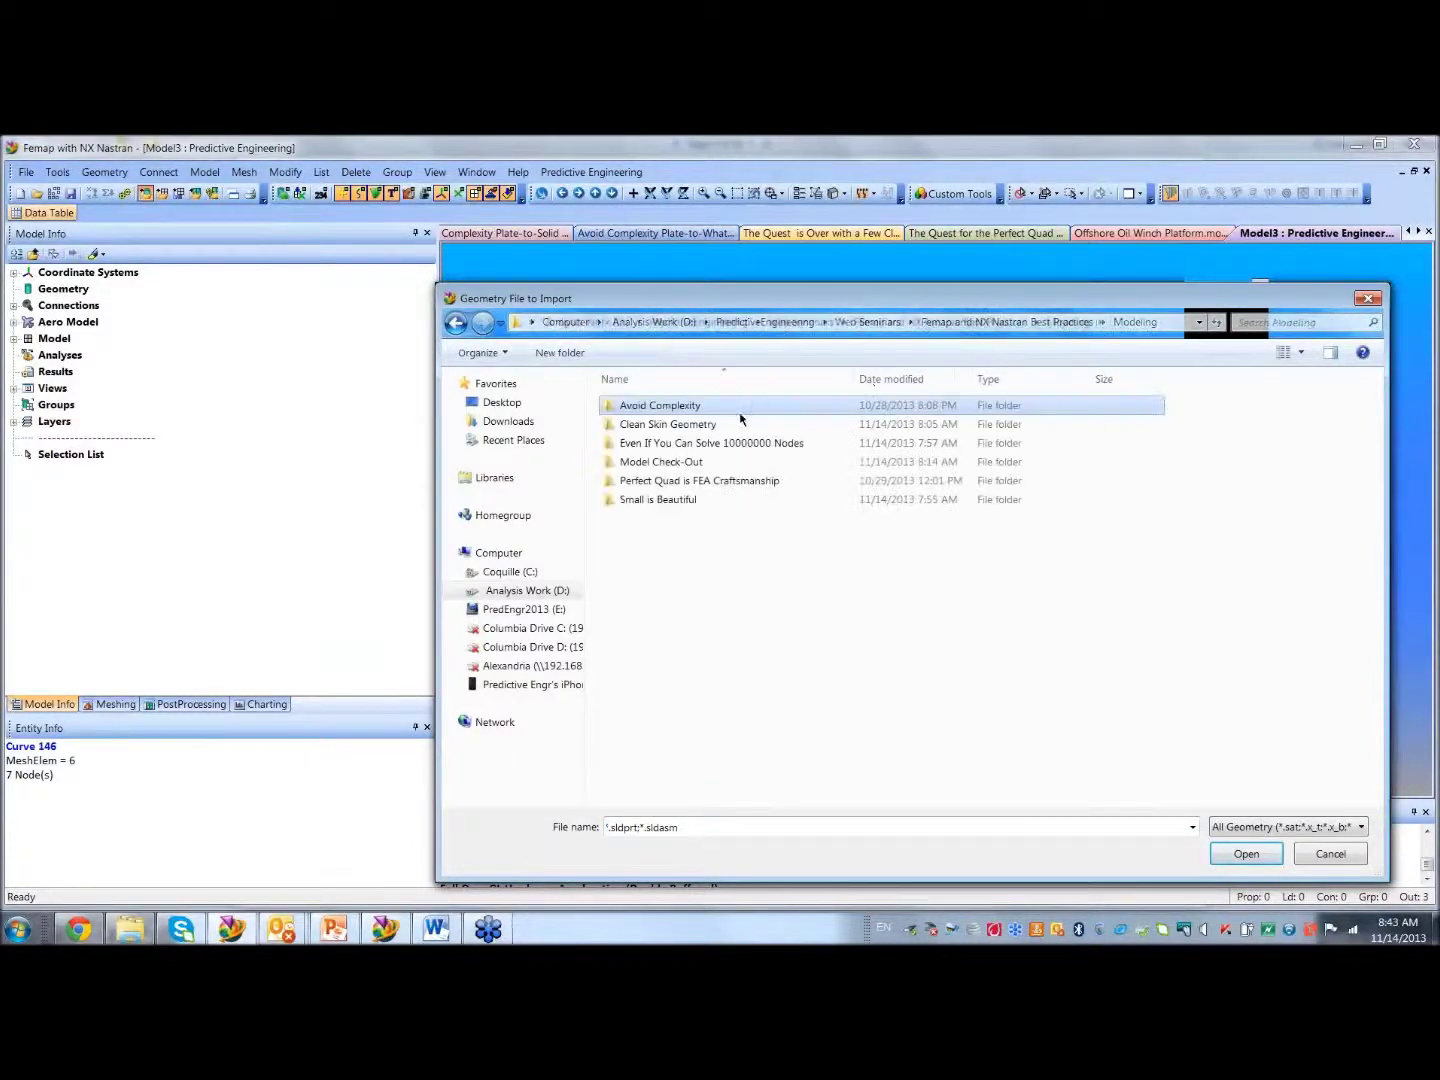
double_click(681, 443)
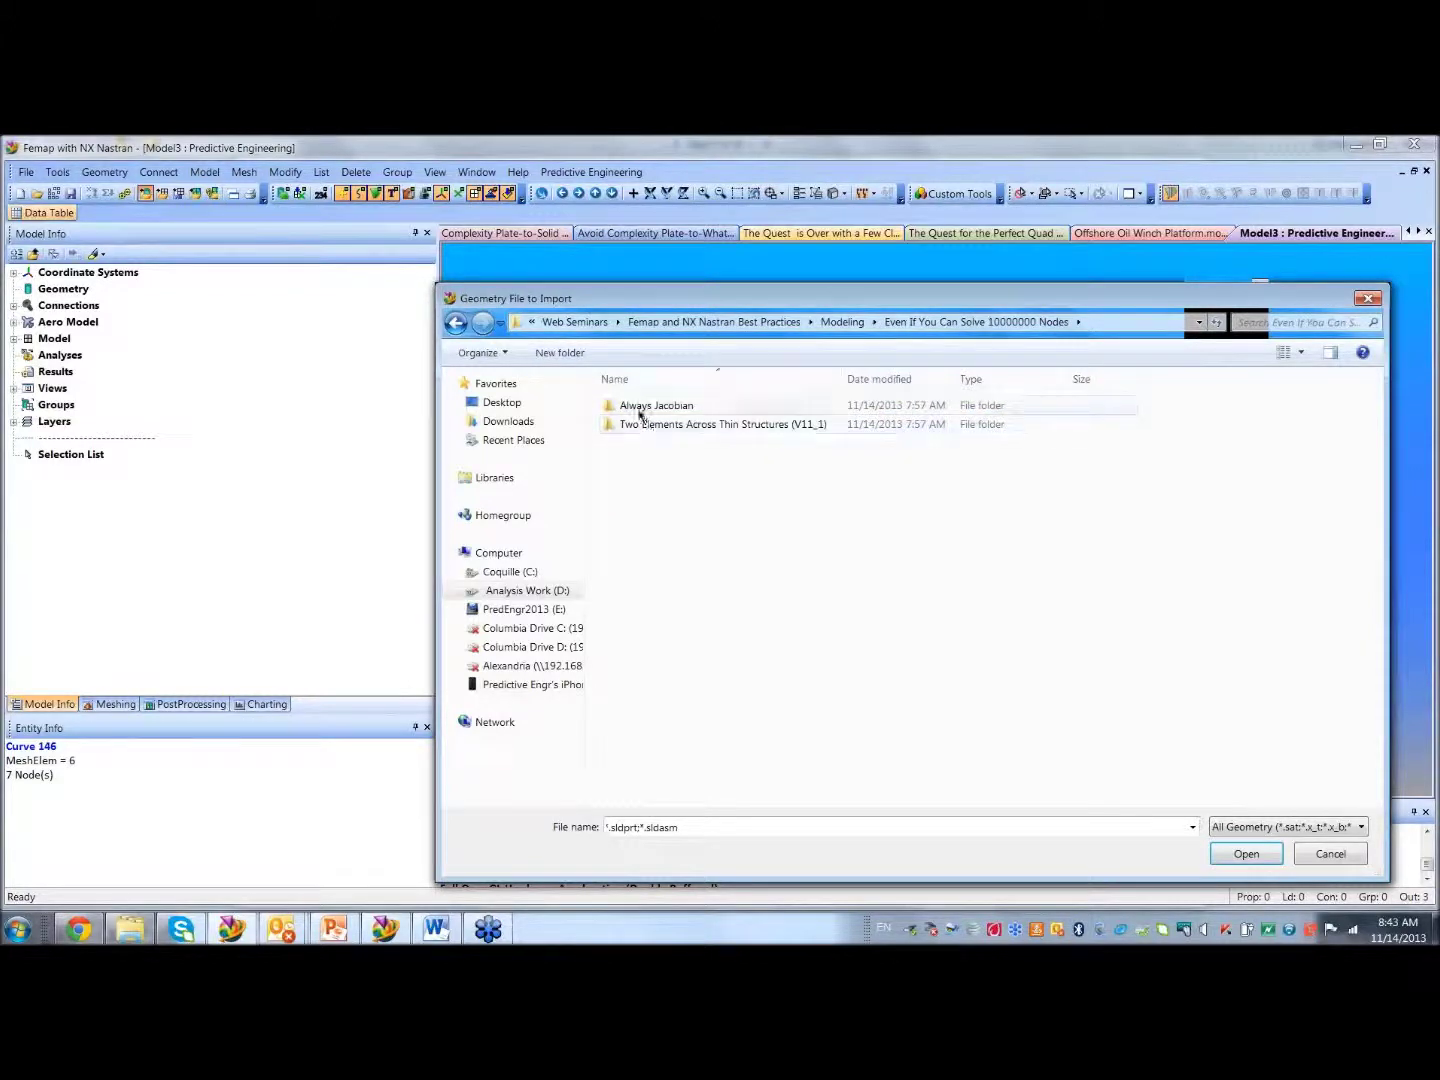
double_click(637, 406)
click(637, 408)
double_click(637, 408)
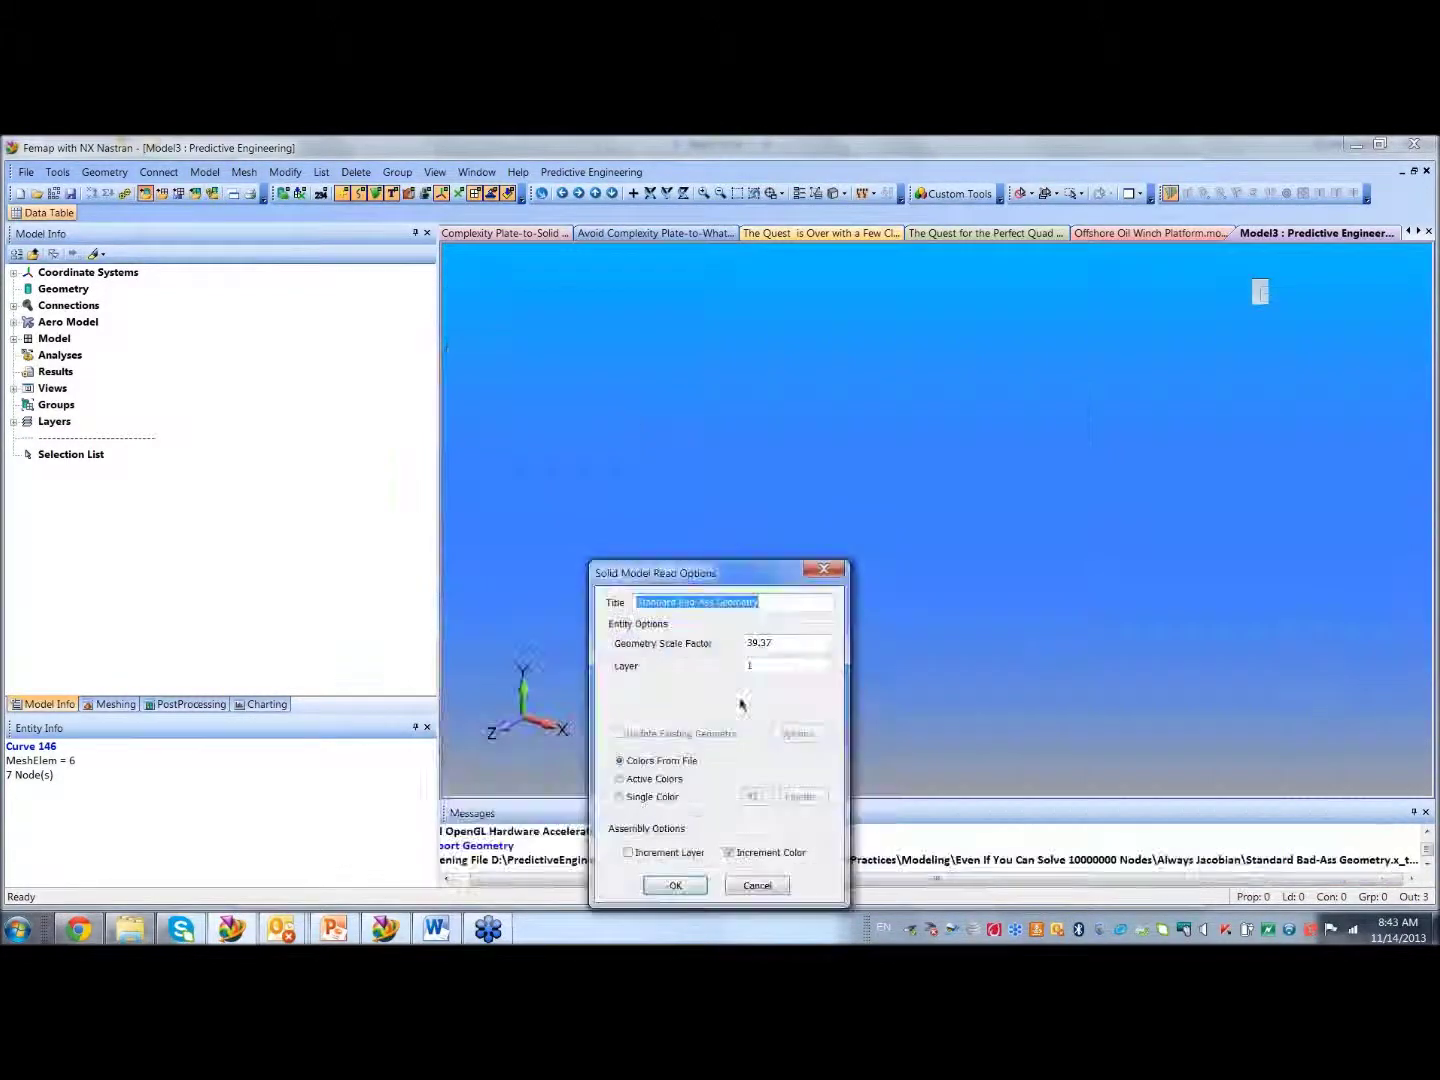
click(675, 884)
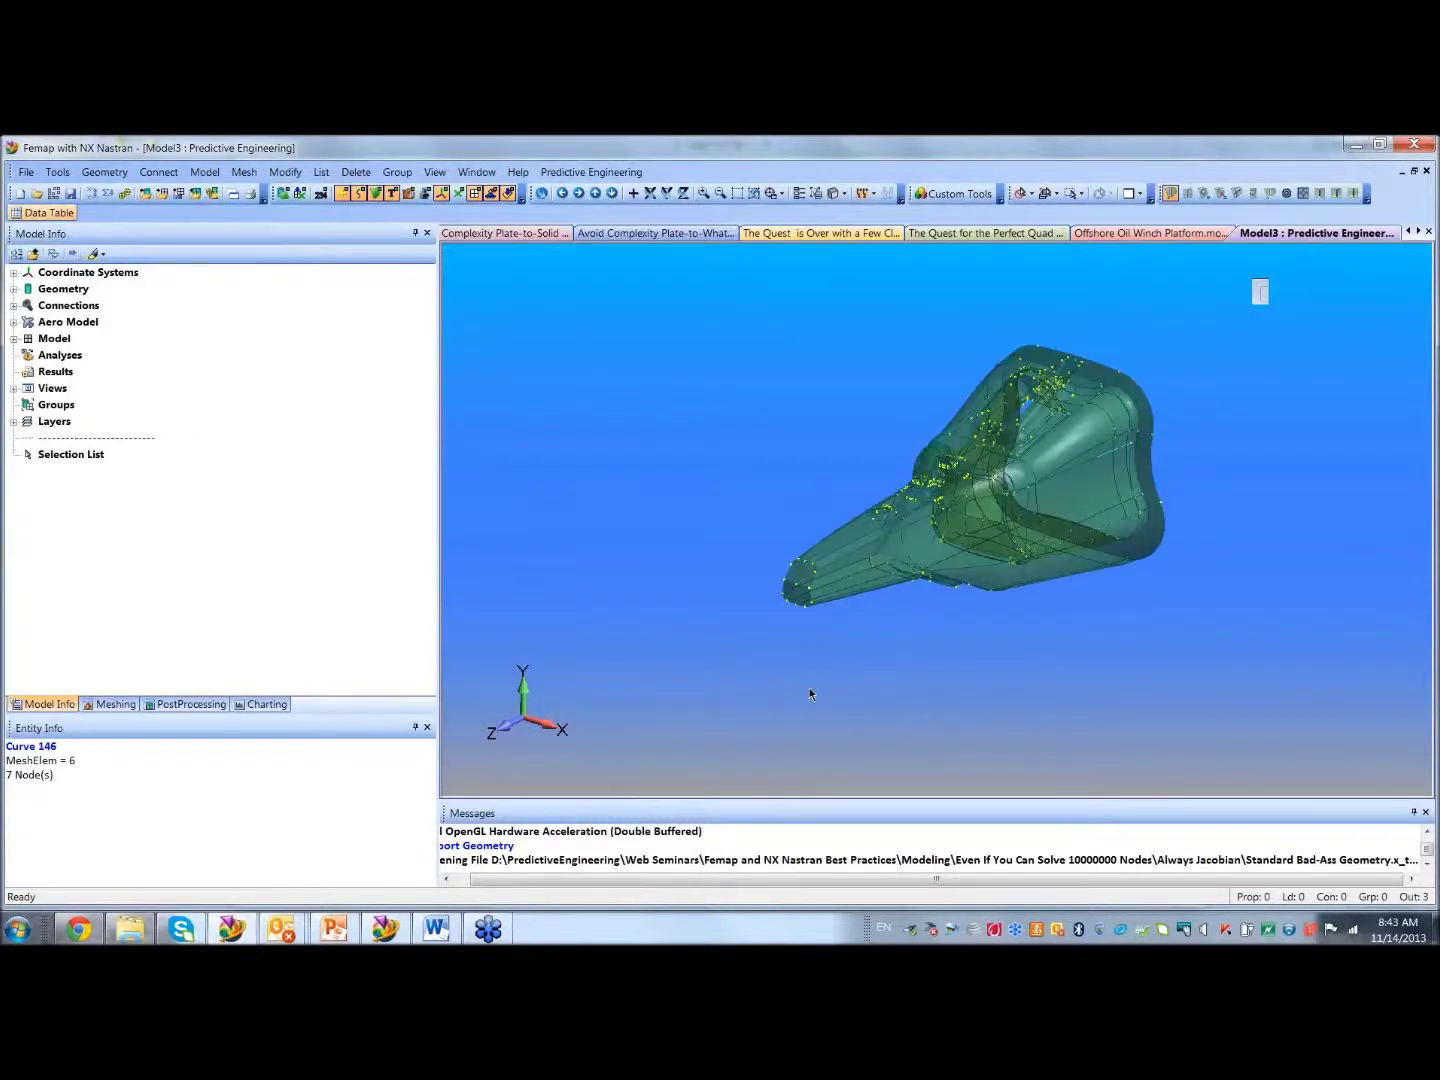
Tet mesh the imported solid without geometry preparation, accepting the default isotropic material, solid property and midside nodes
middle_drag(809, 687, 772, 597)
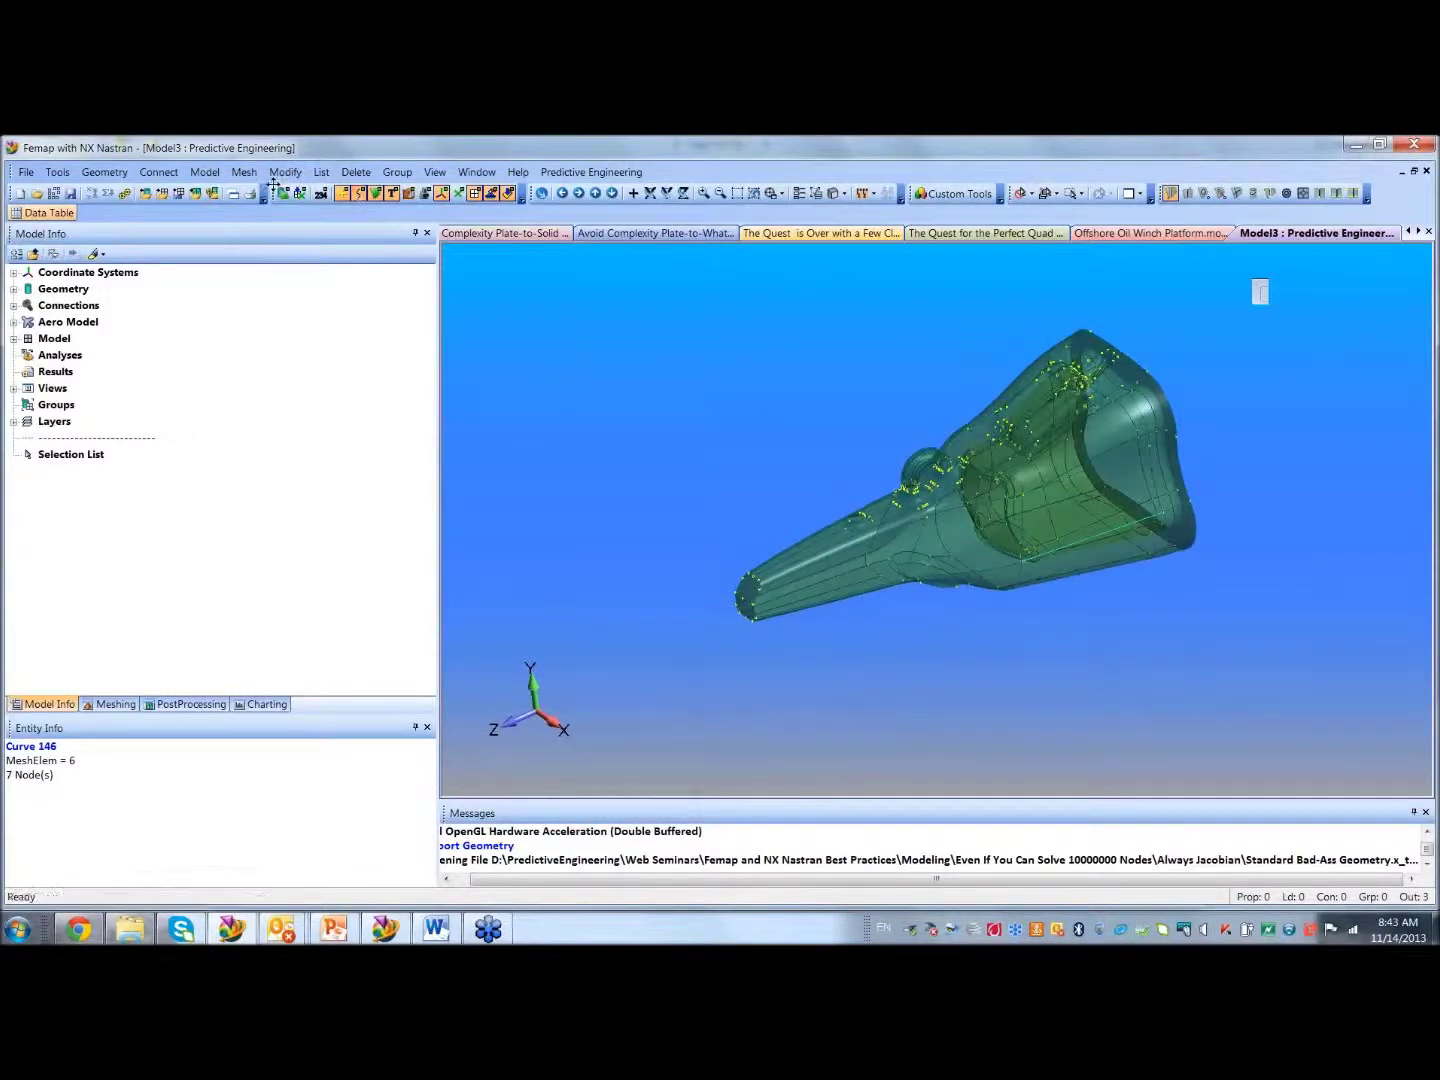
click(244, 172)
mouse_move(275, 230)
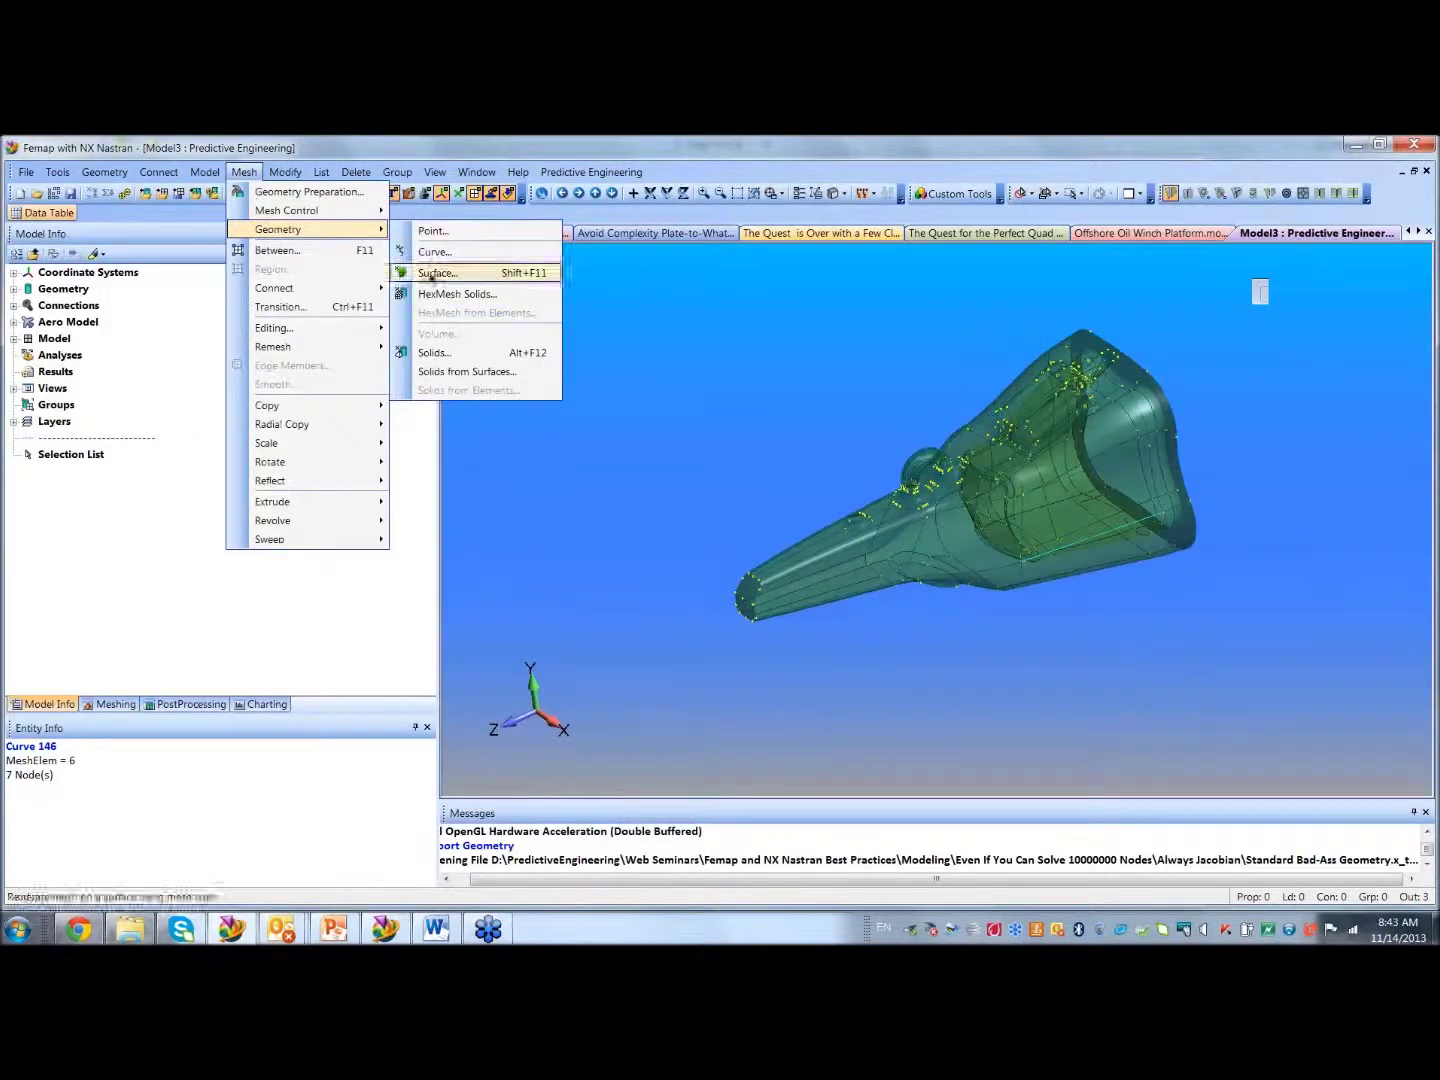
click(432, 356)
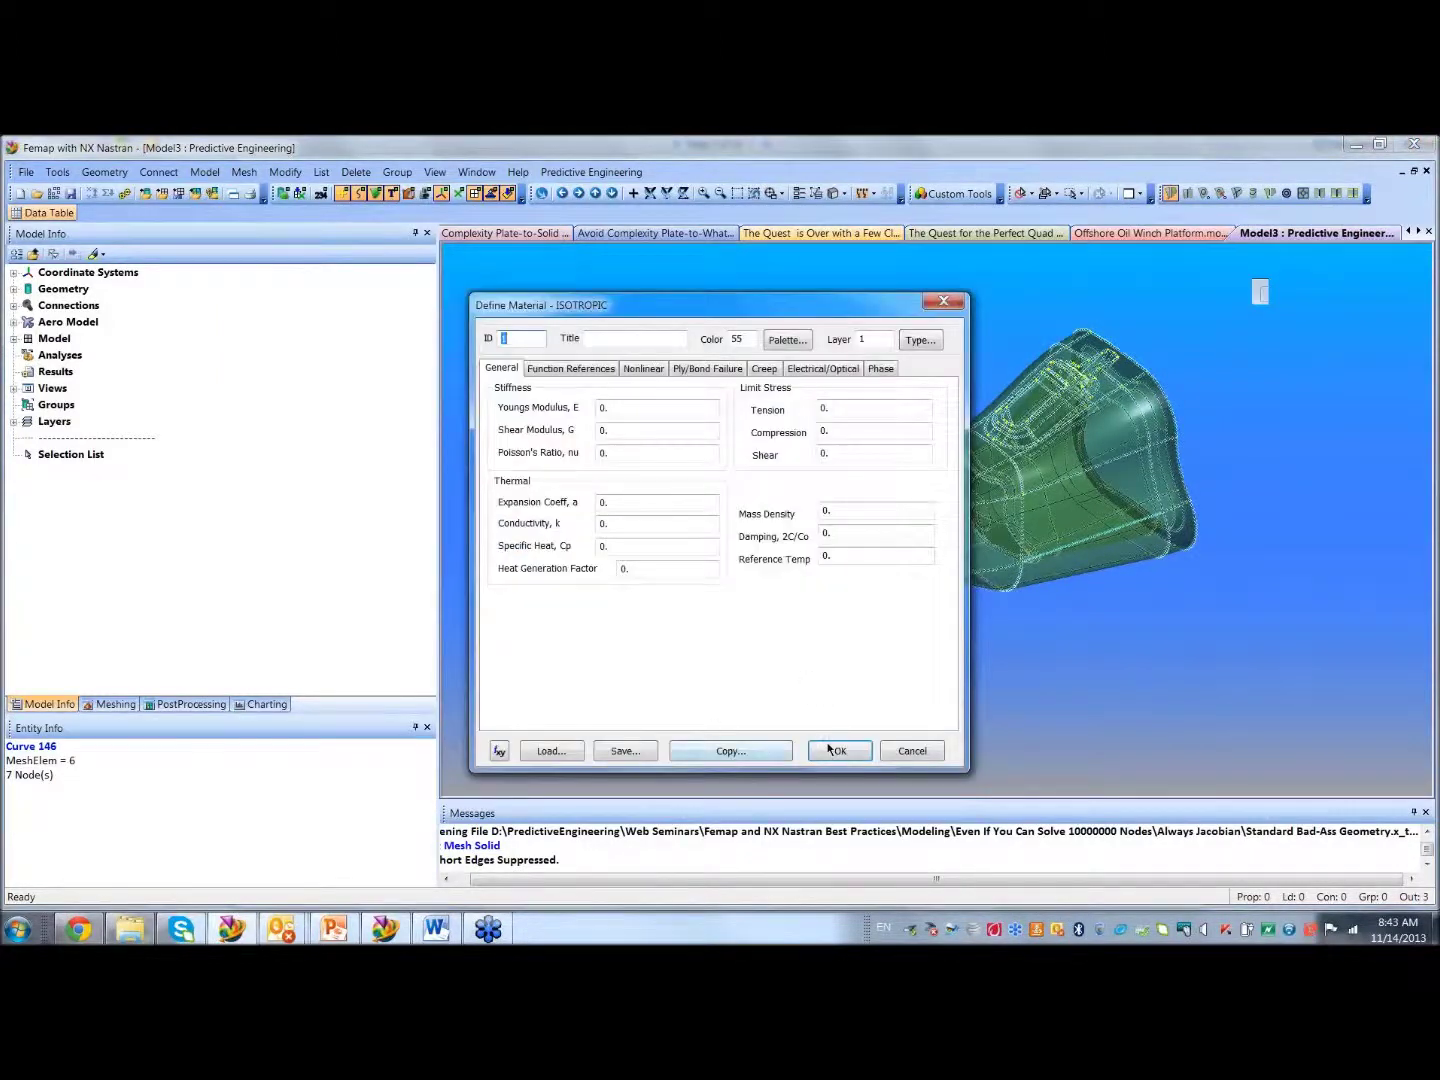
click(835, 750)
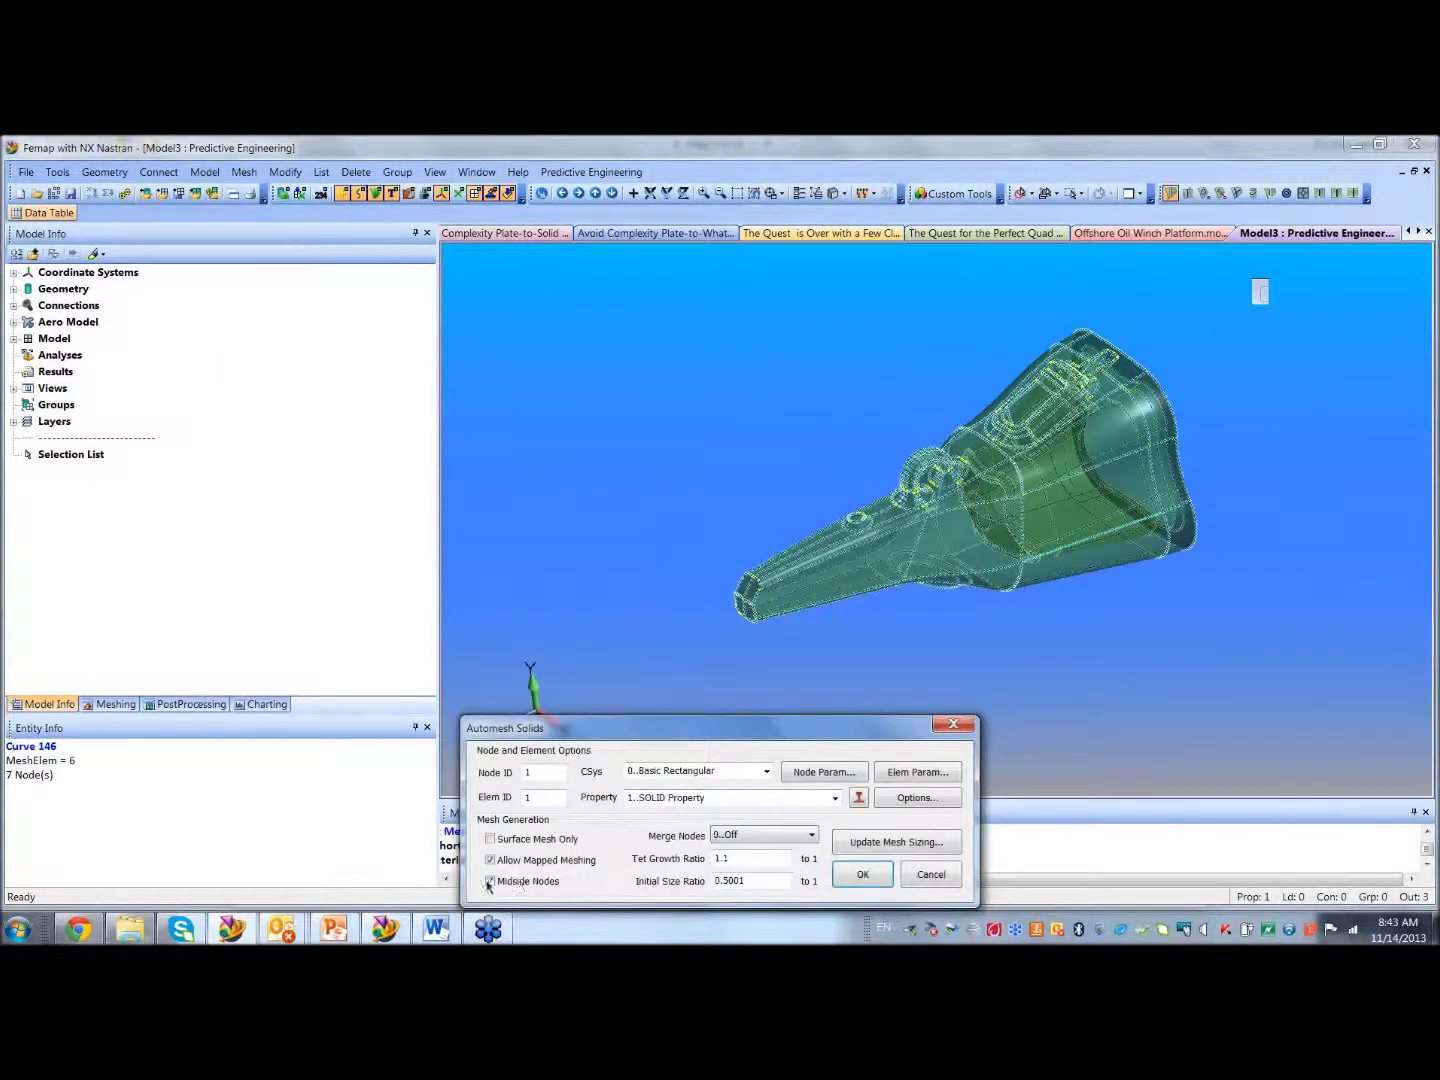
click(862, 874)
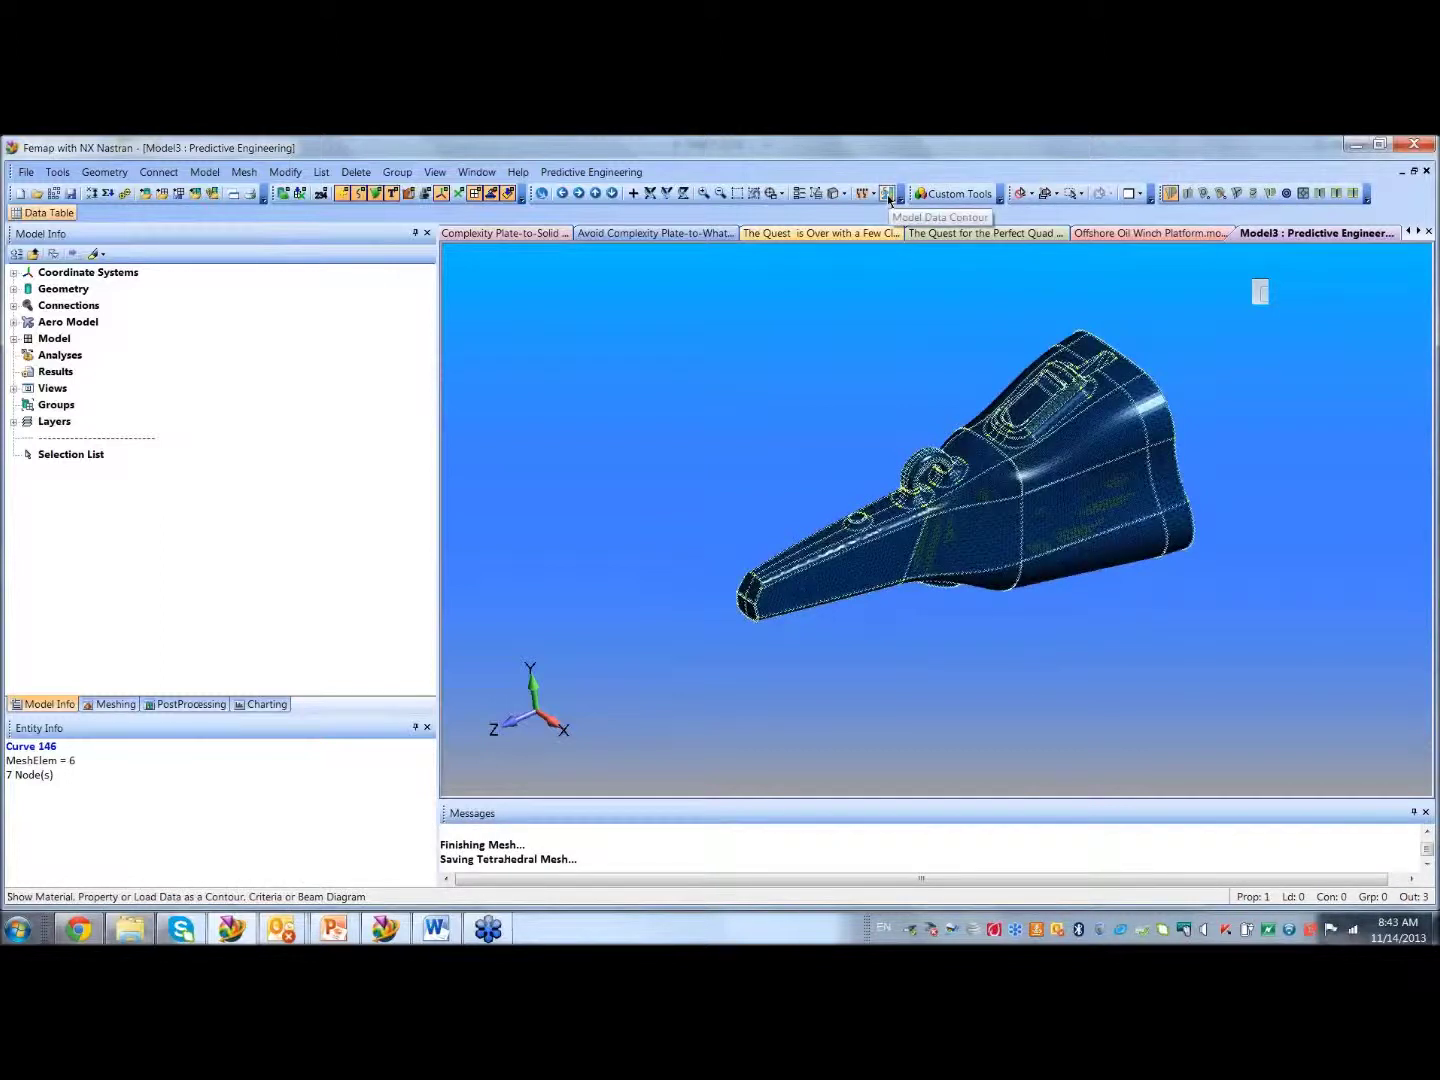
Contour the unprepared solid mesh by its Jacobian element quality
click(887, 194)
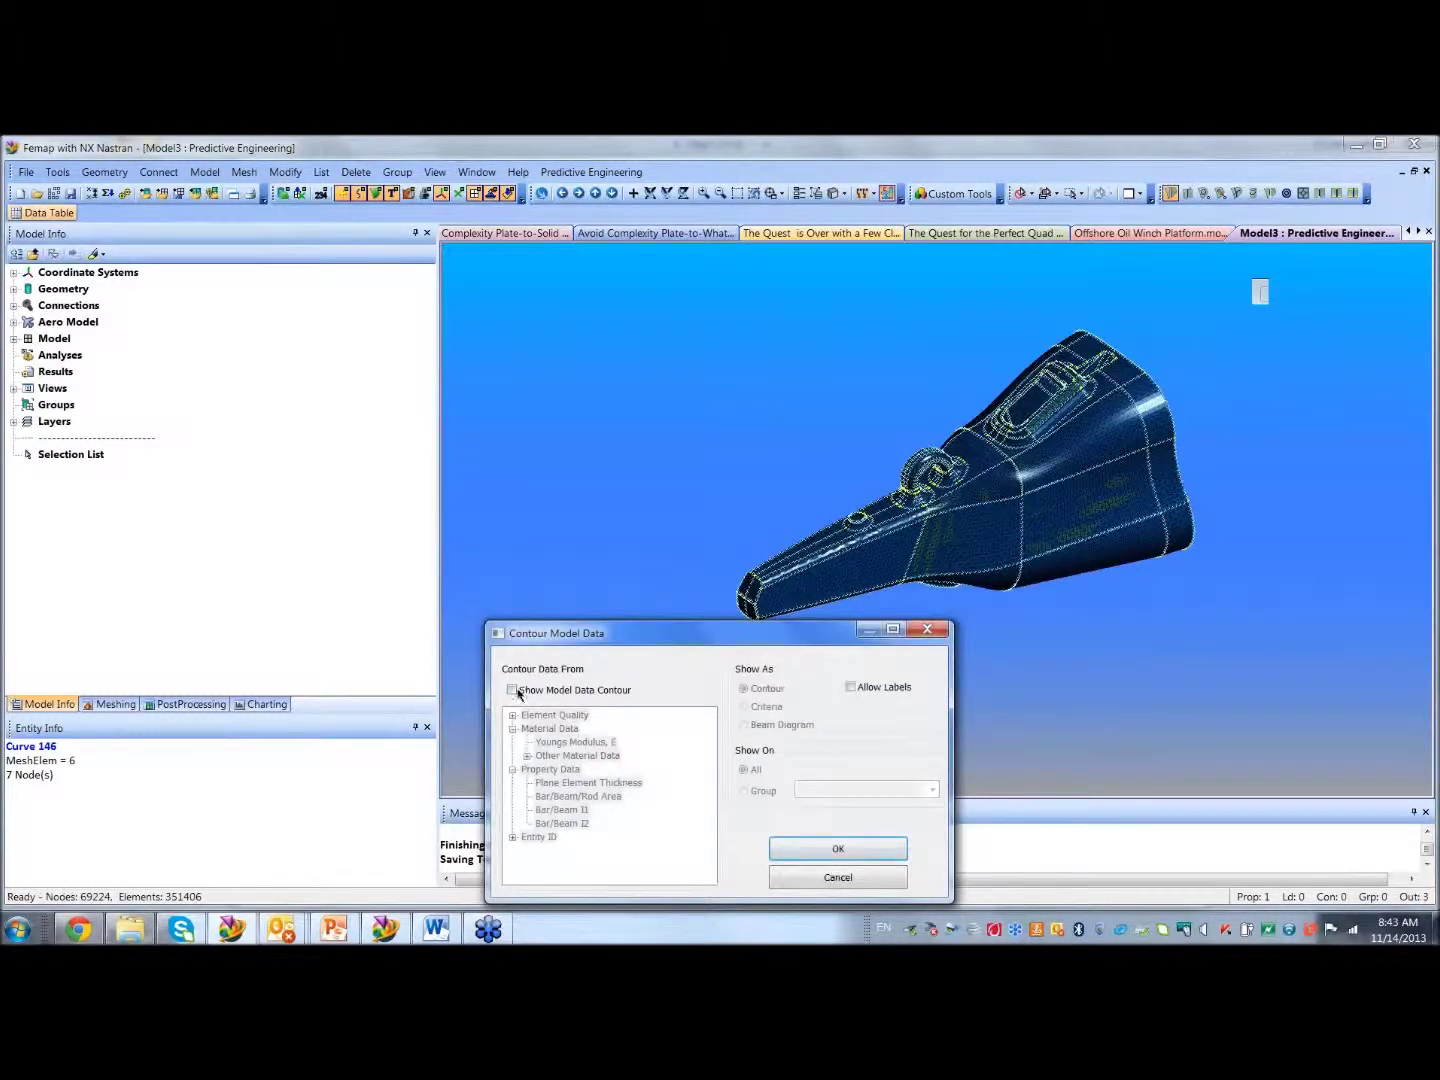
click(513, 690)
click(888, 856)
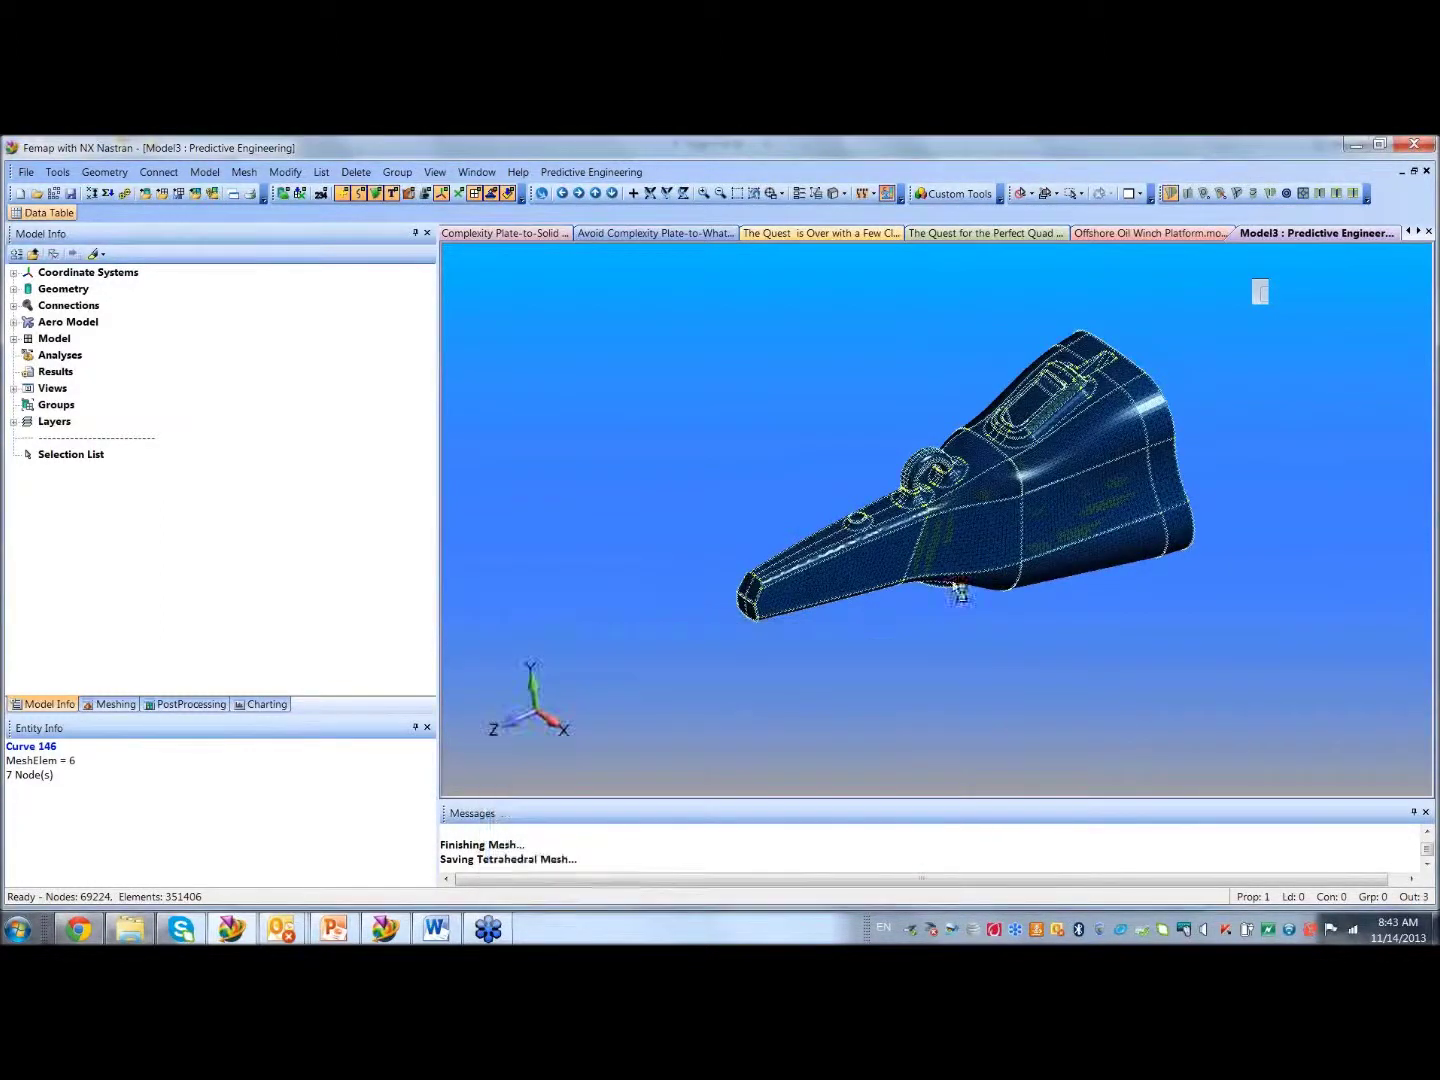
click(887, 196)
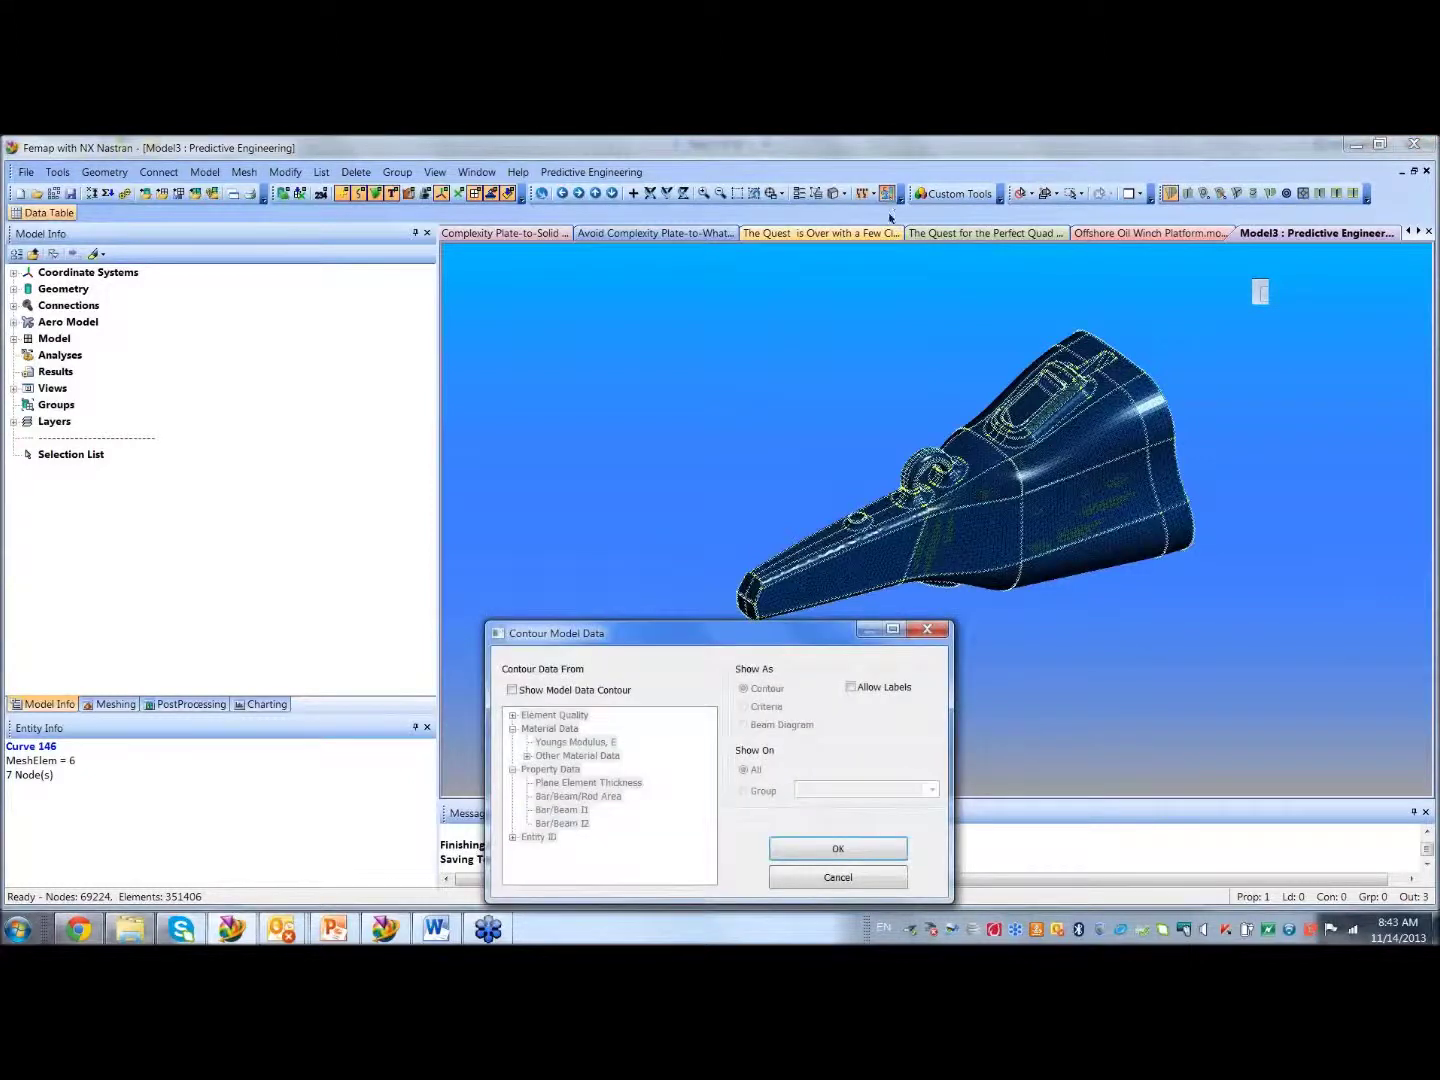
click(512, 691)
click(513, 715)
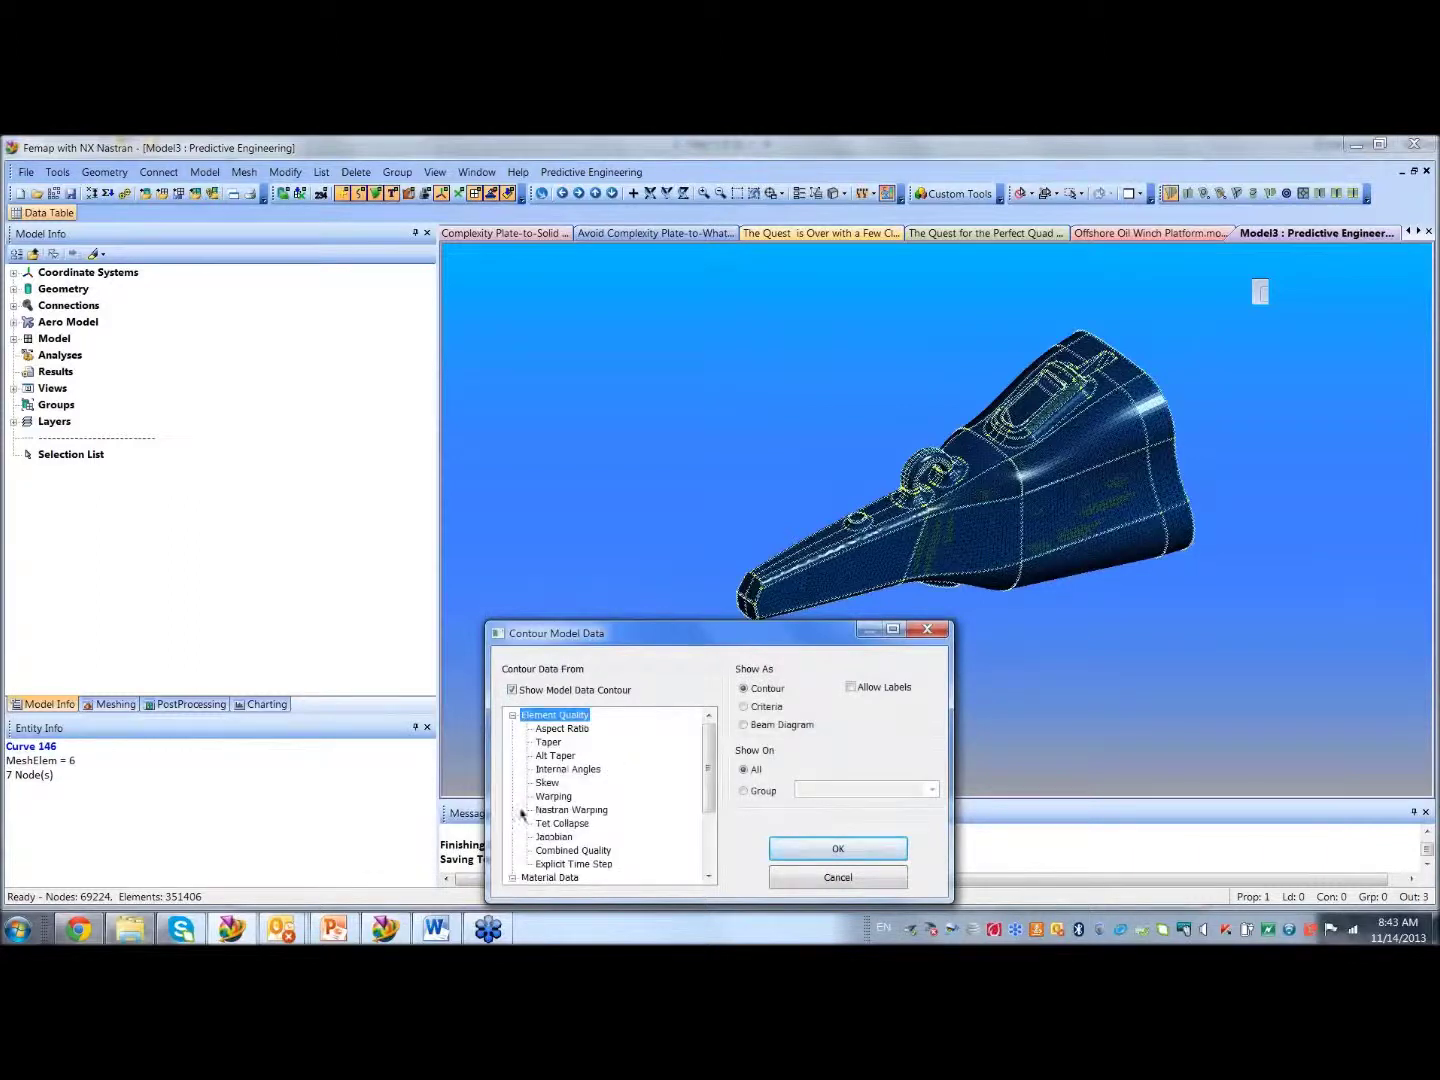
click(562, 837)
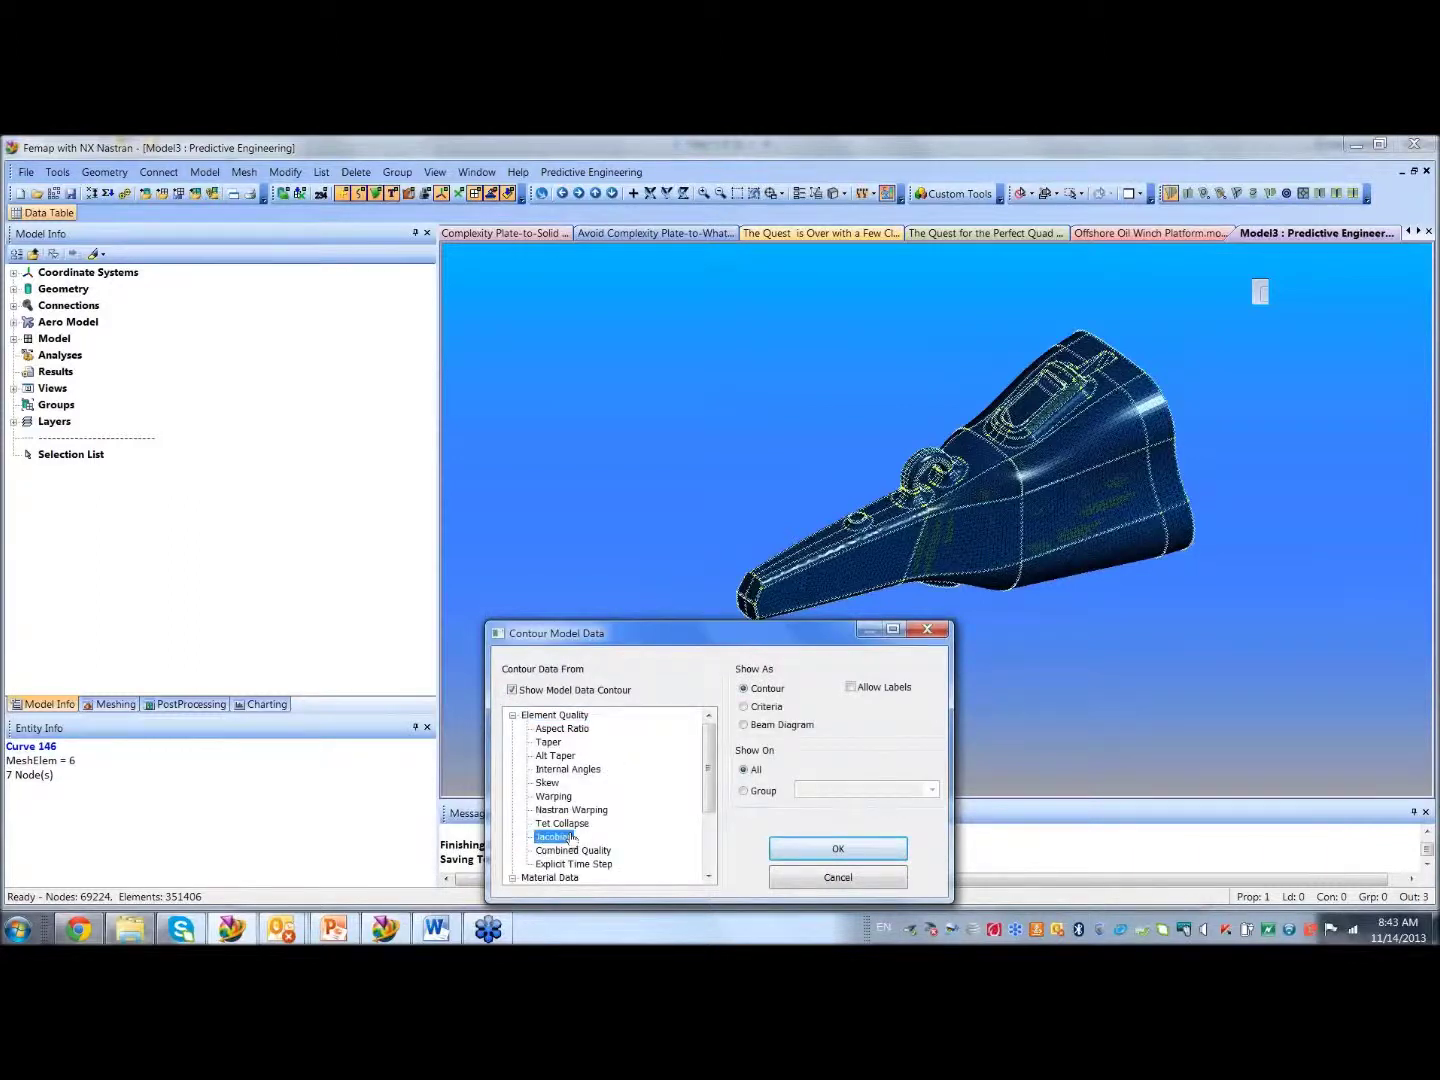
click(870, 851)
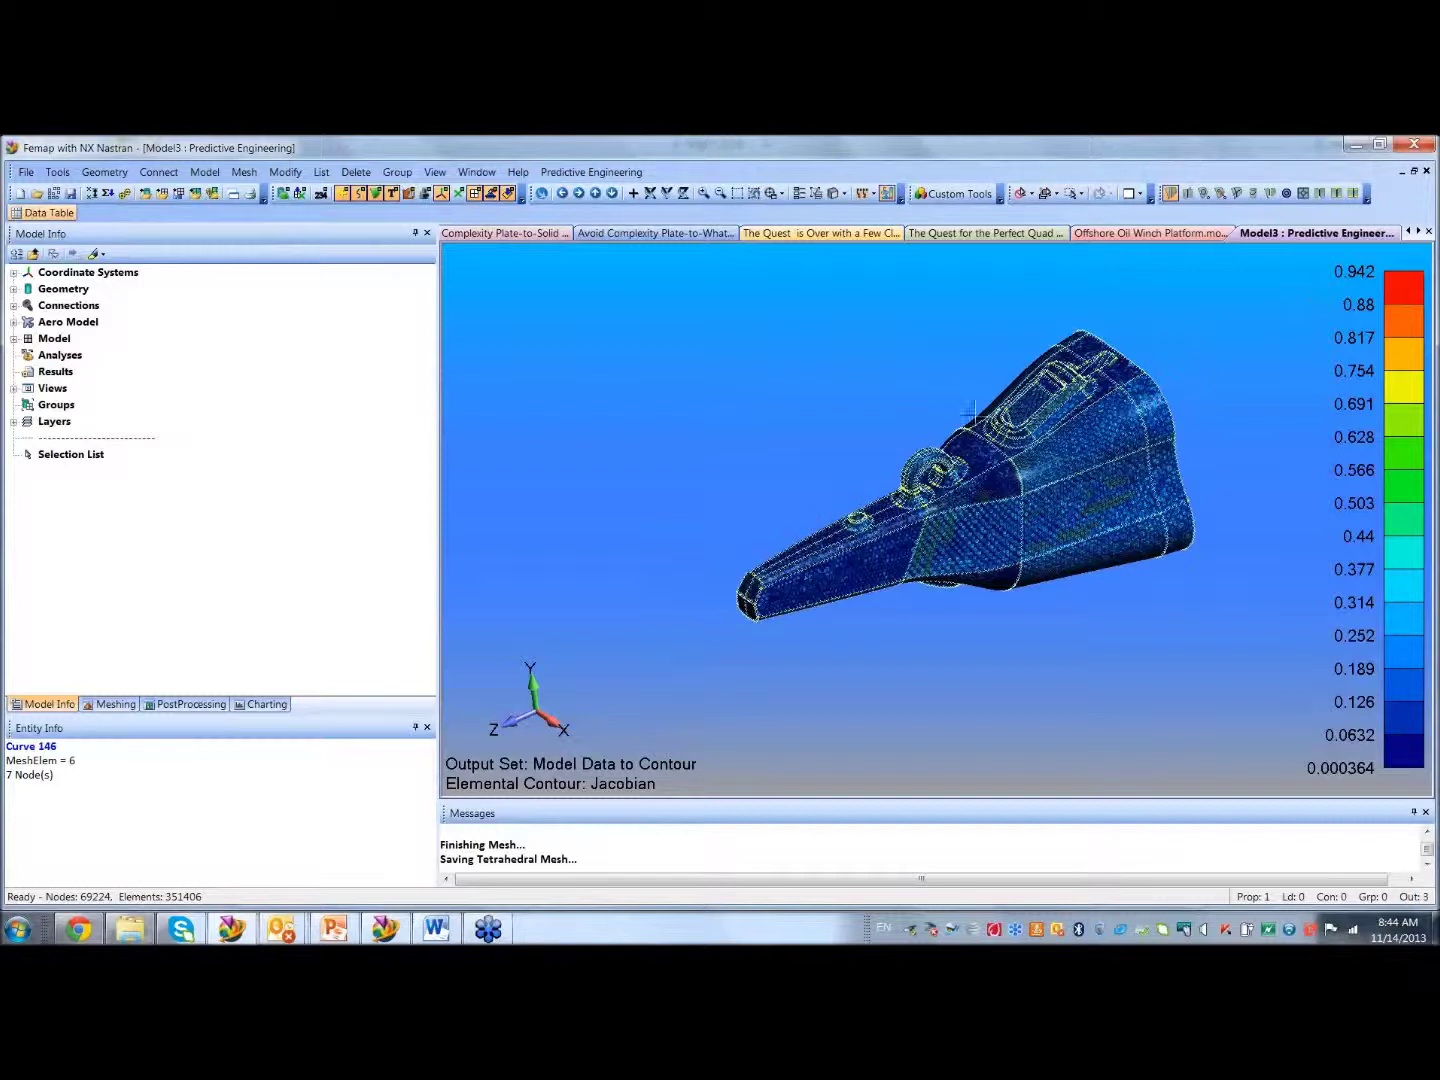
Undo the Jacobian contour display and the tet mesh of the solid
key(ctrl+z)
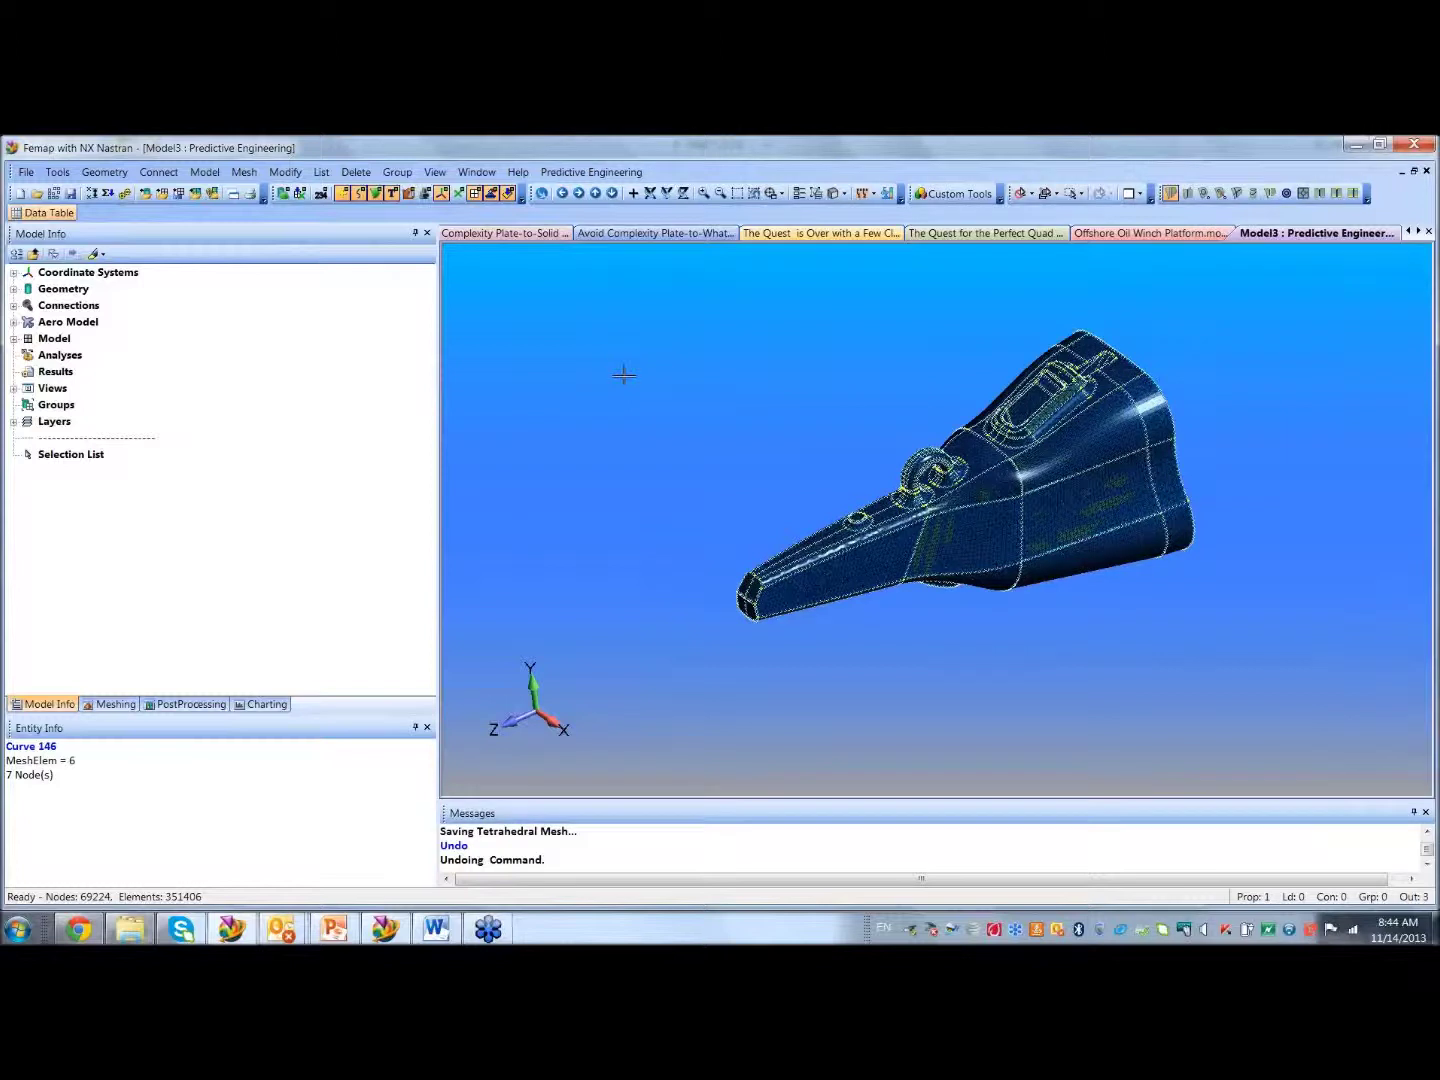
key(ctrl+z)
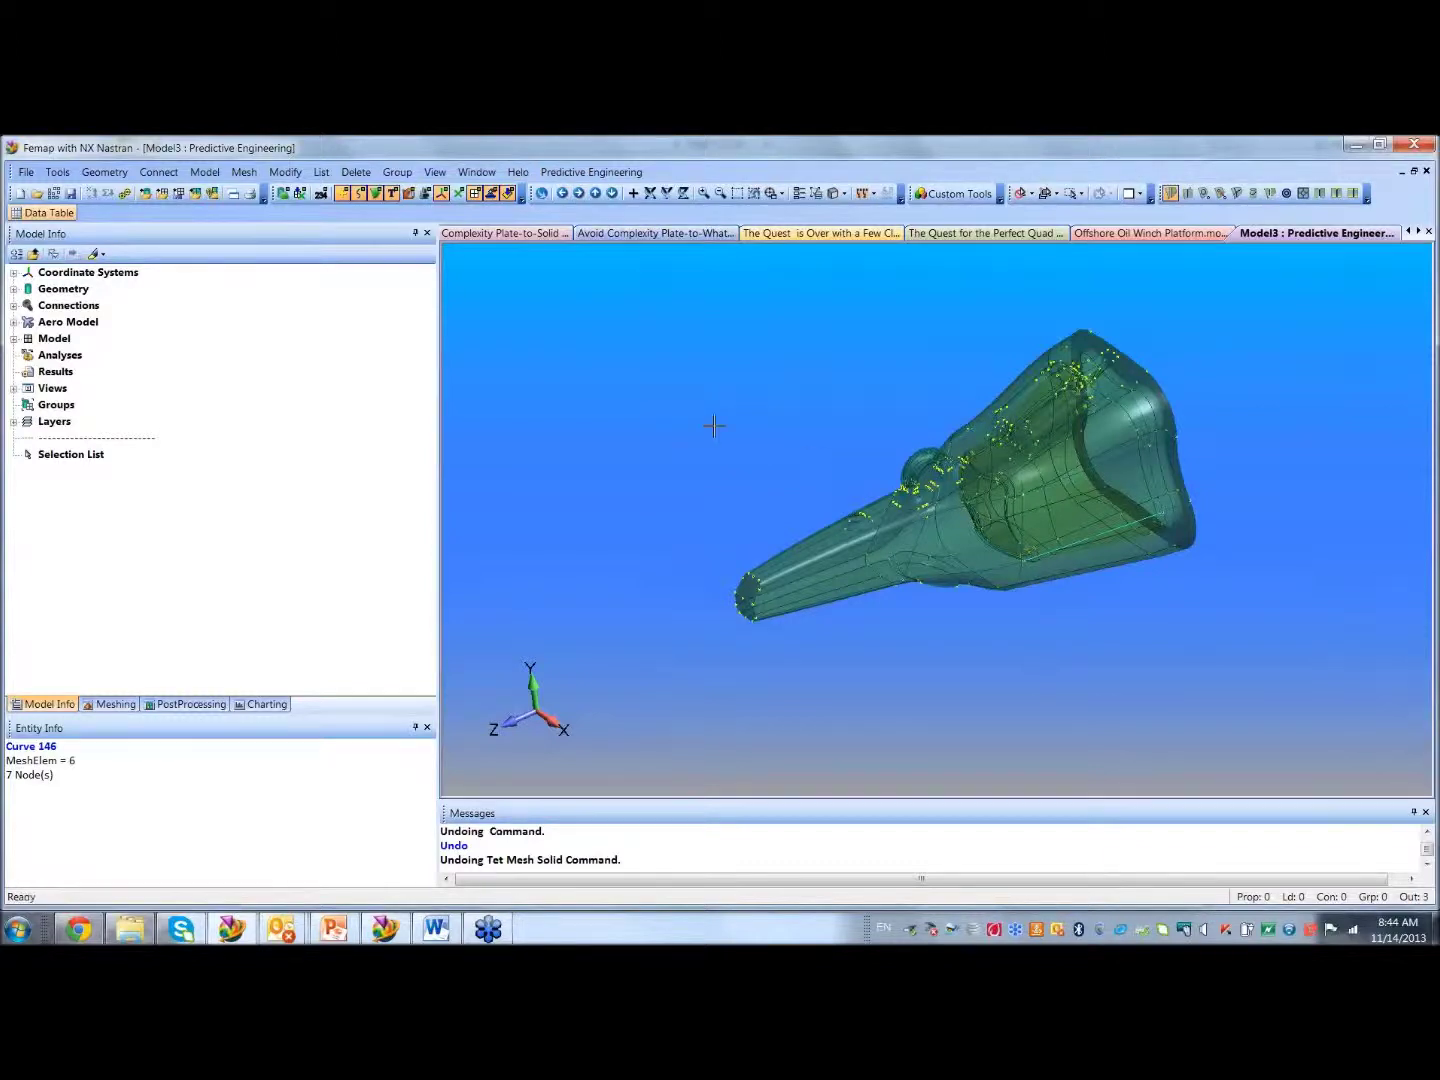
Run geometry preparation and mesh sizing on the solid, using 0.17 for both and an interior growth factor of 1
click(240, 174)
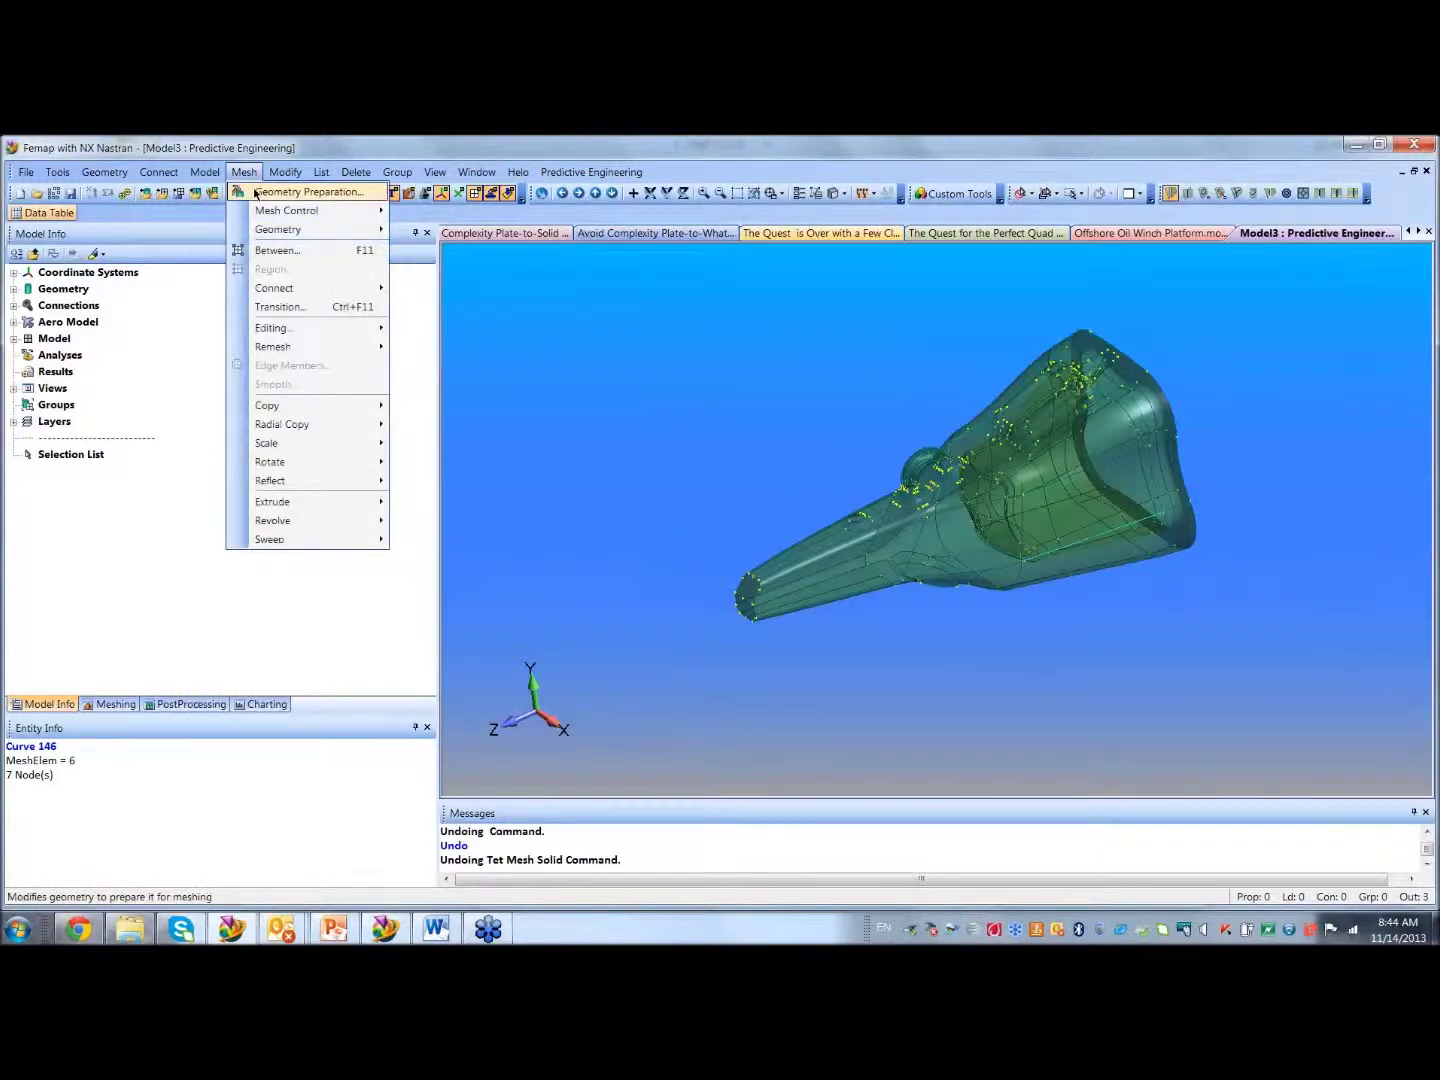
click(262, 193)
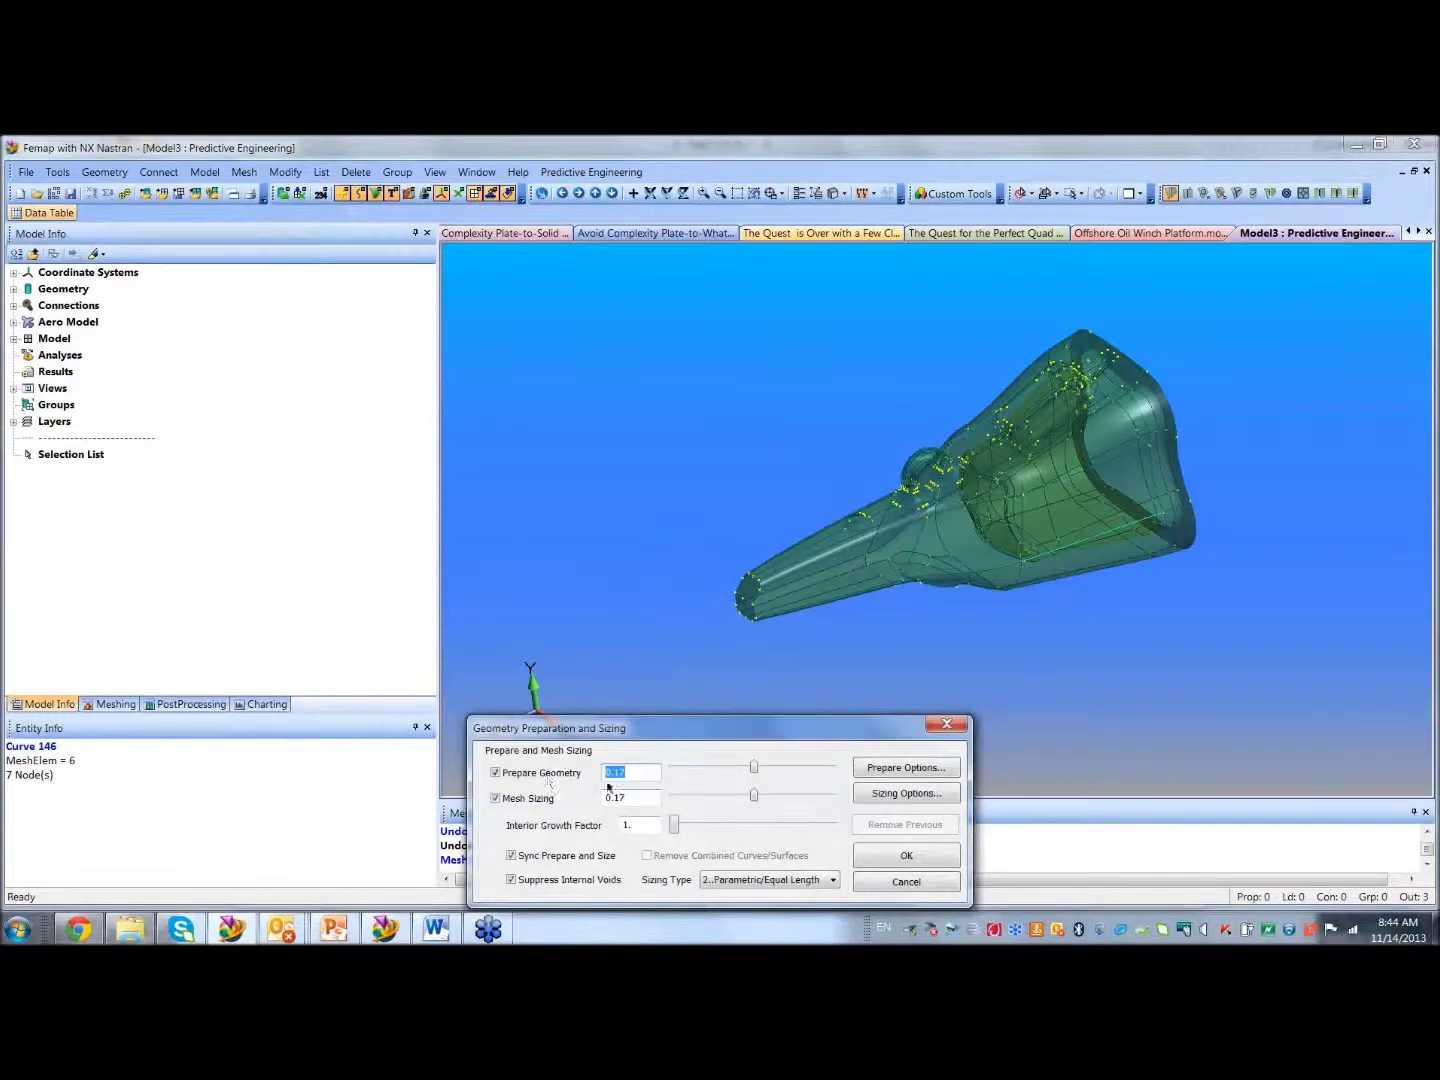
click(890, 860)
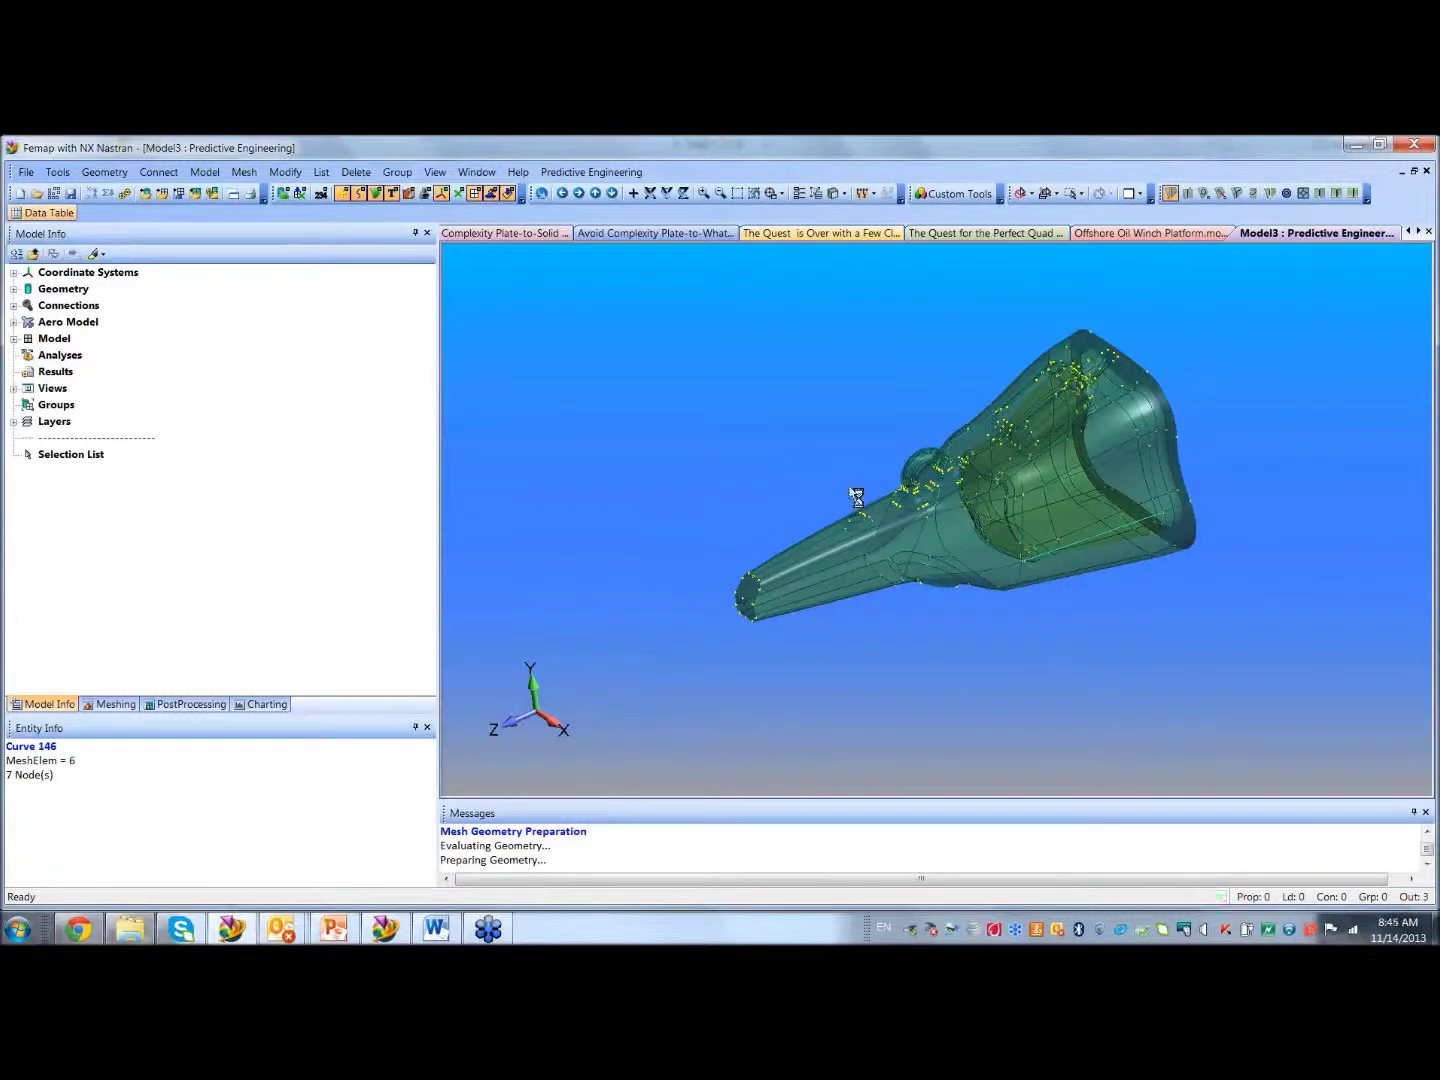
Tet mesh the prepared solid with the default isotropic material, midside nodes and a tet growth ratio of 1.1
scroll(860, 493, up, 5)
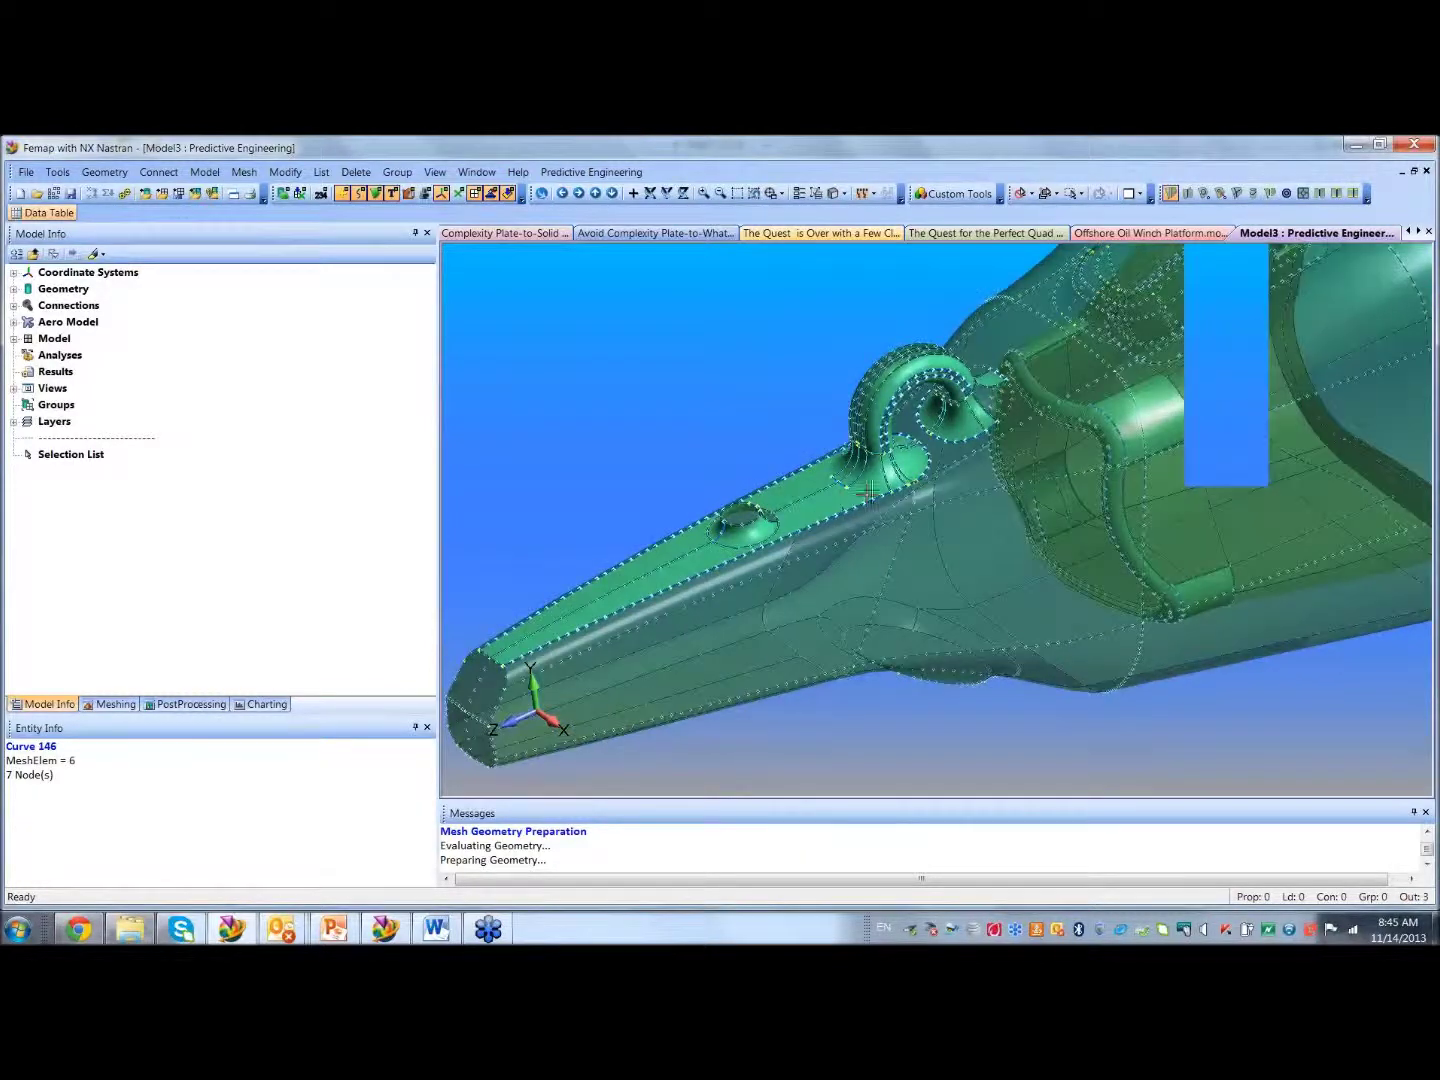
scroll(836, 389, down, 5)
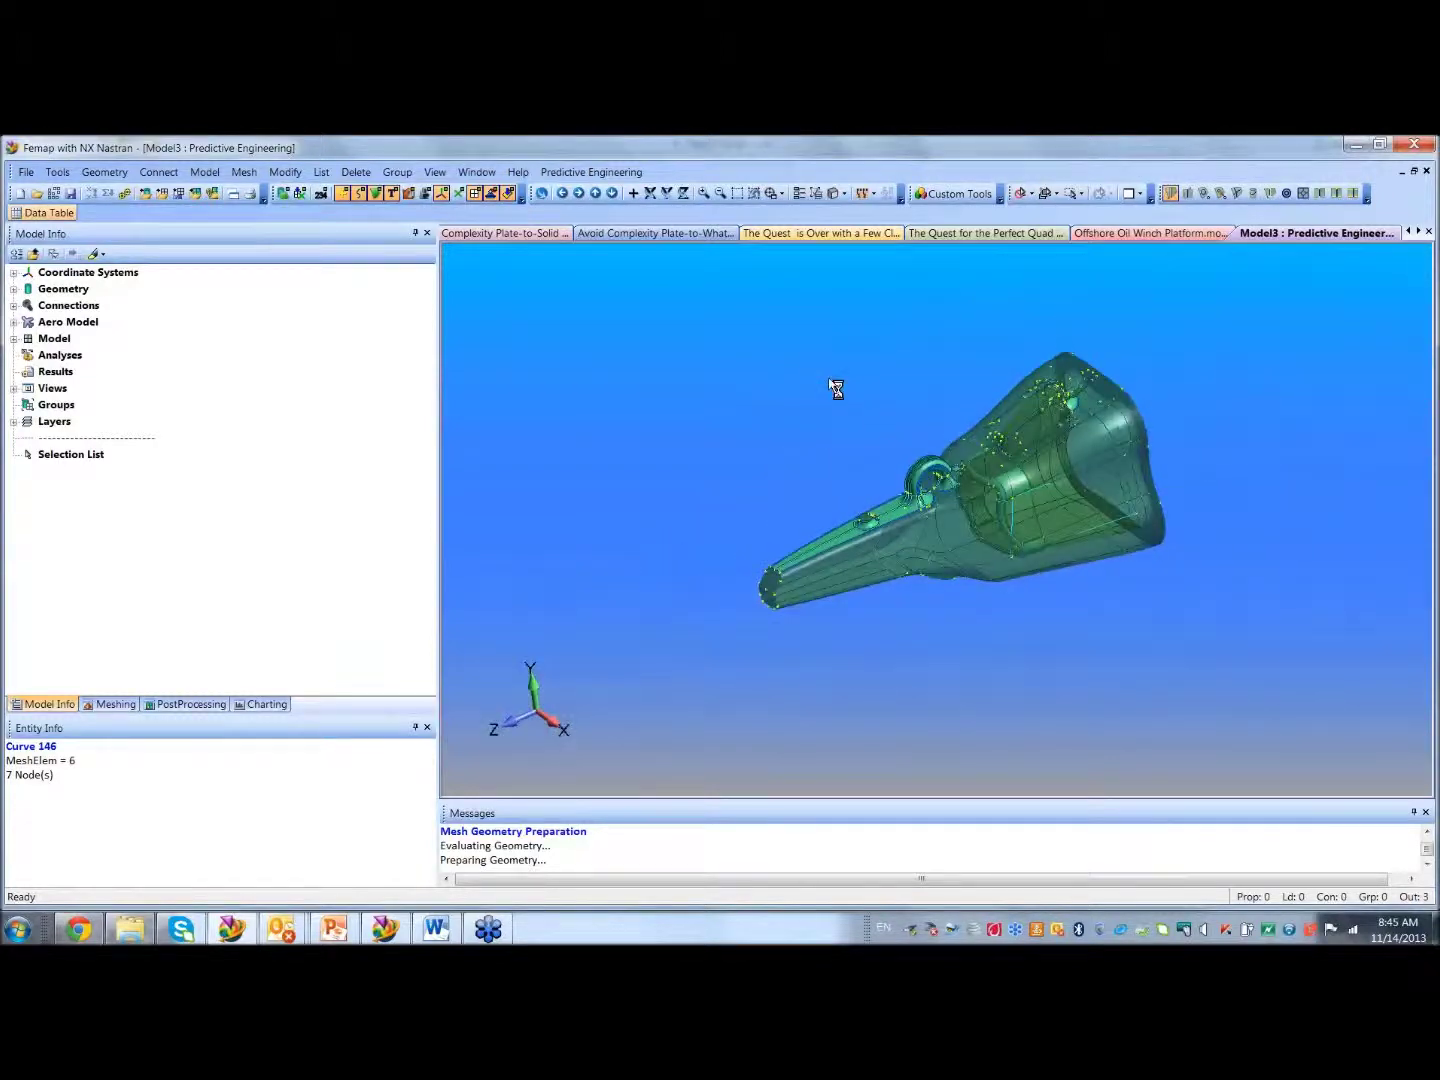
click(244, 172)
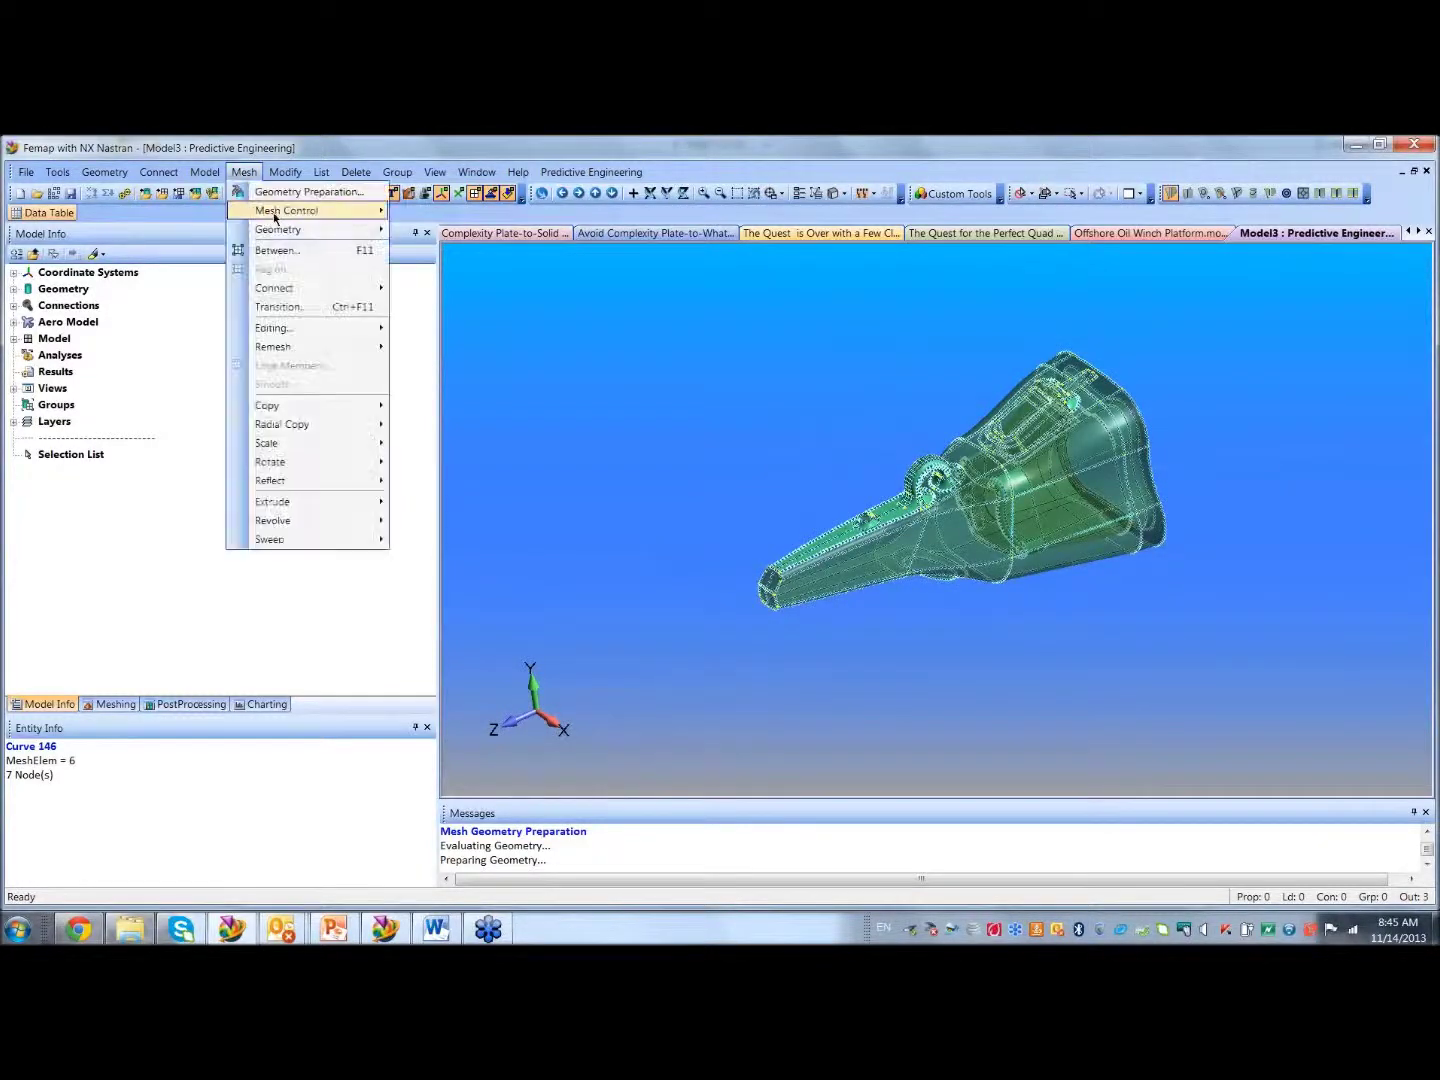
mouse_move(275, 231)
click(456, 361)
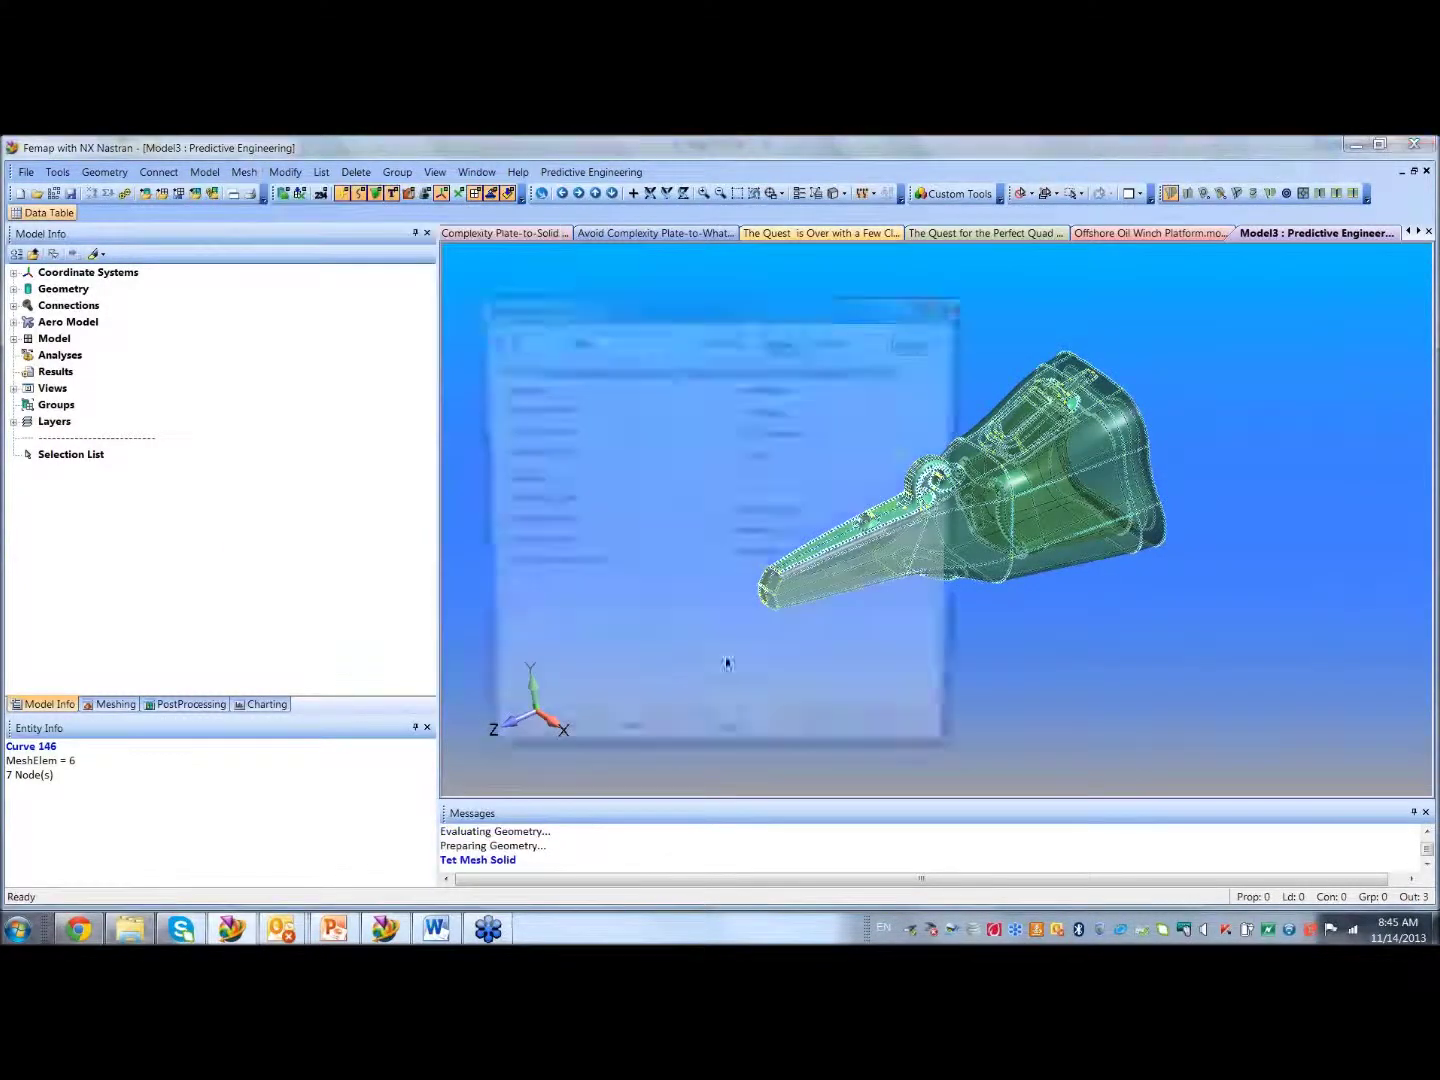
click(840, 757)
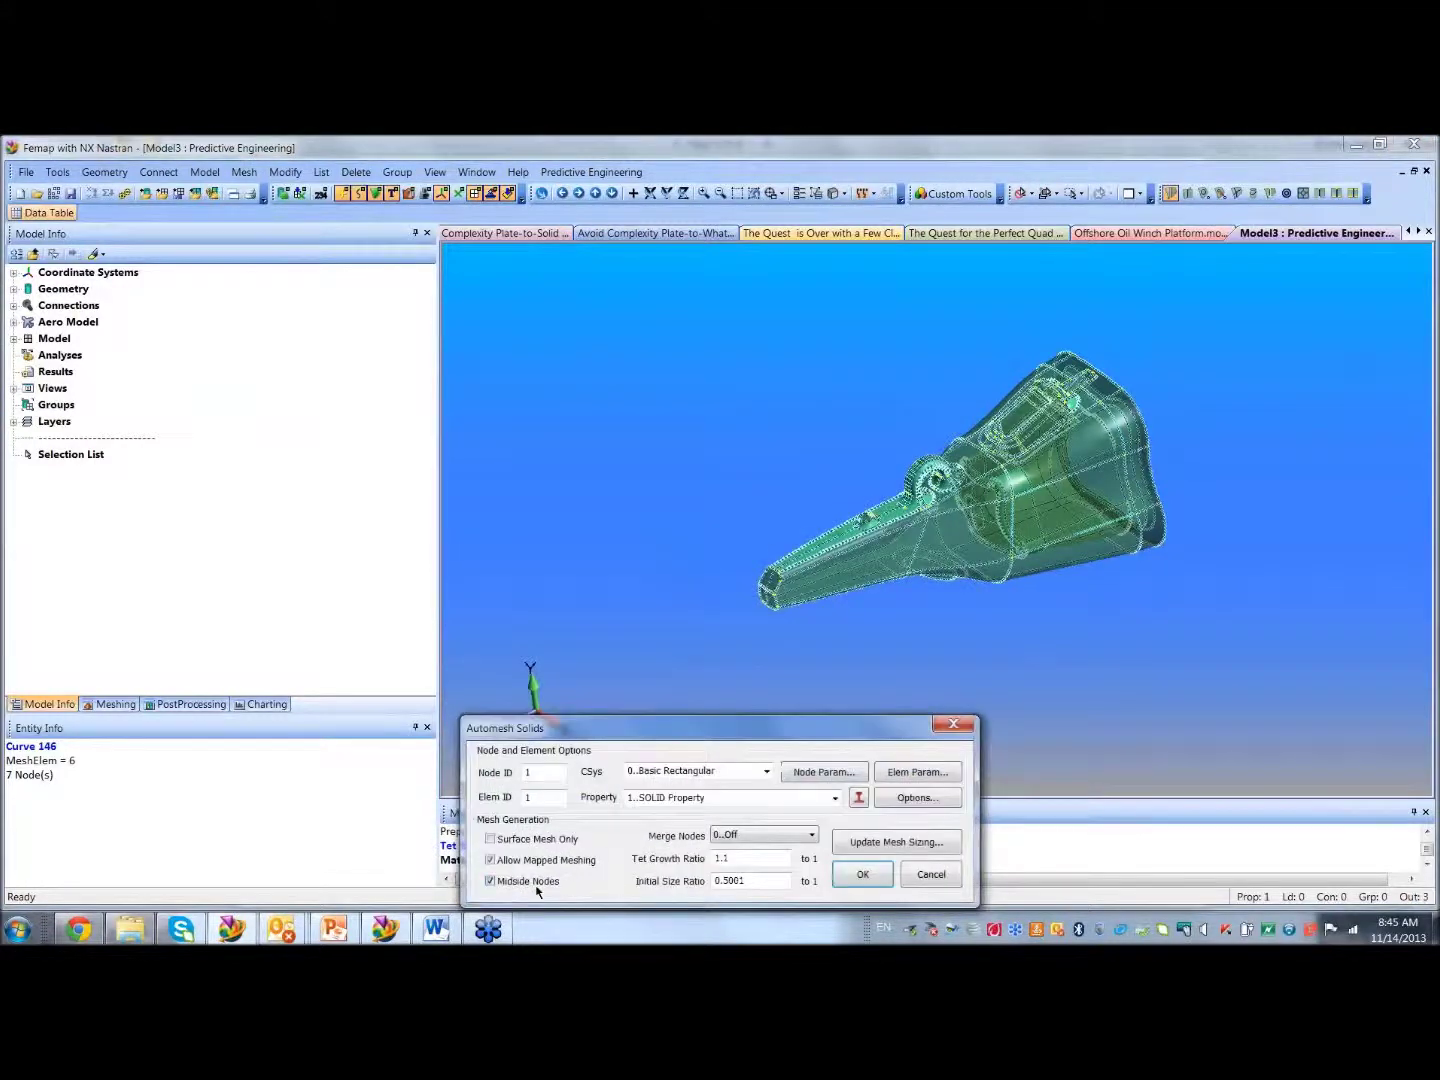
click(863, 874)
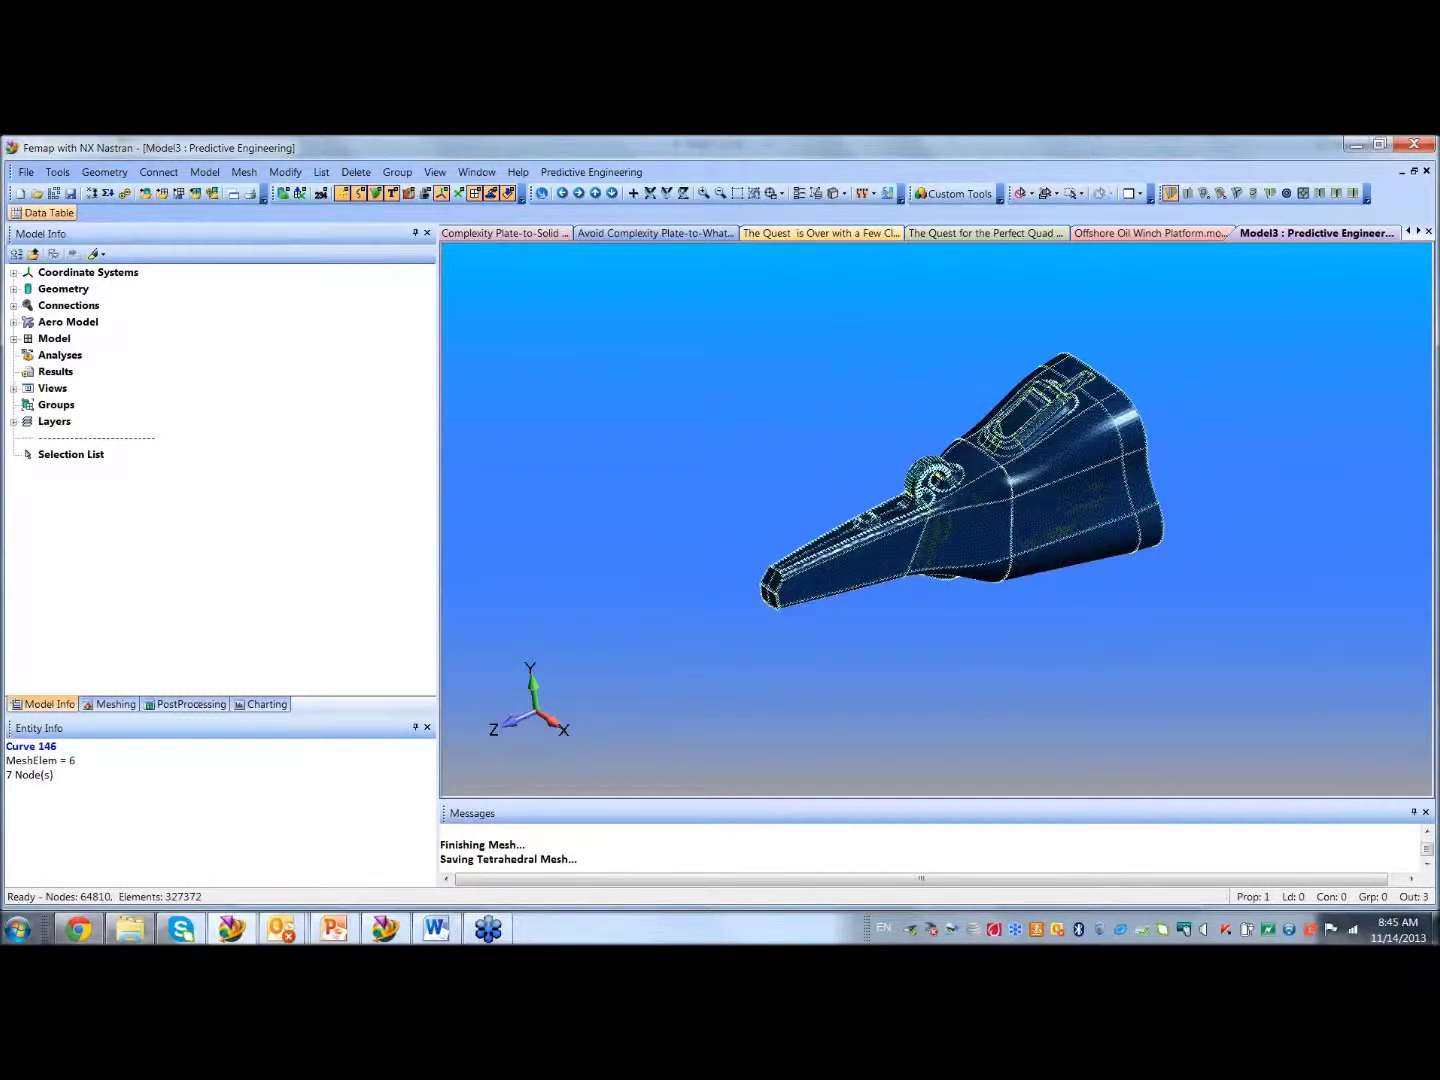
Contour the prepared solid's mesh by its Jacobian element quality
click(884, 195)
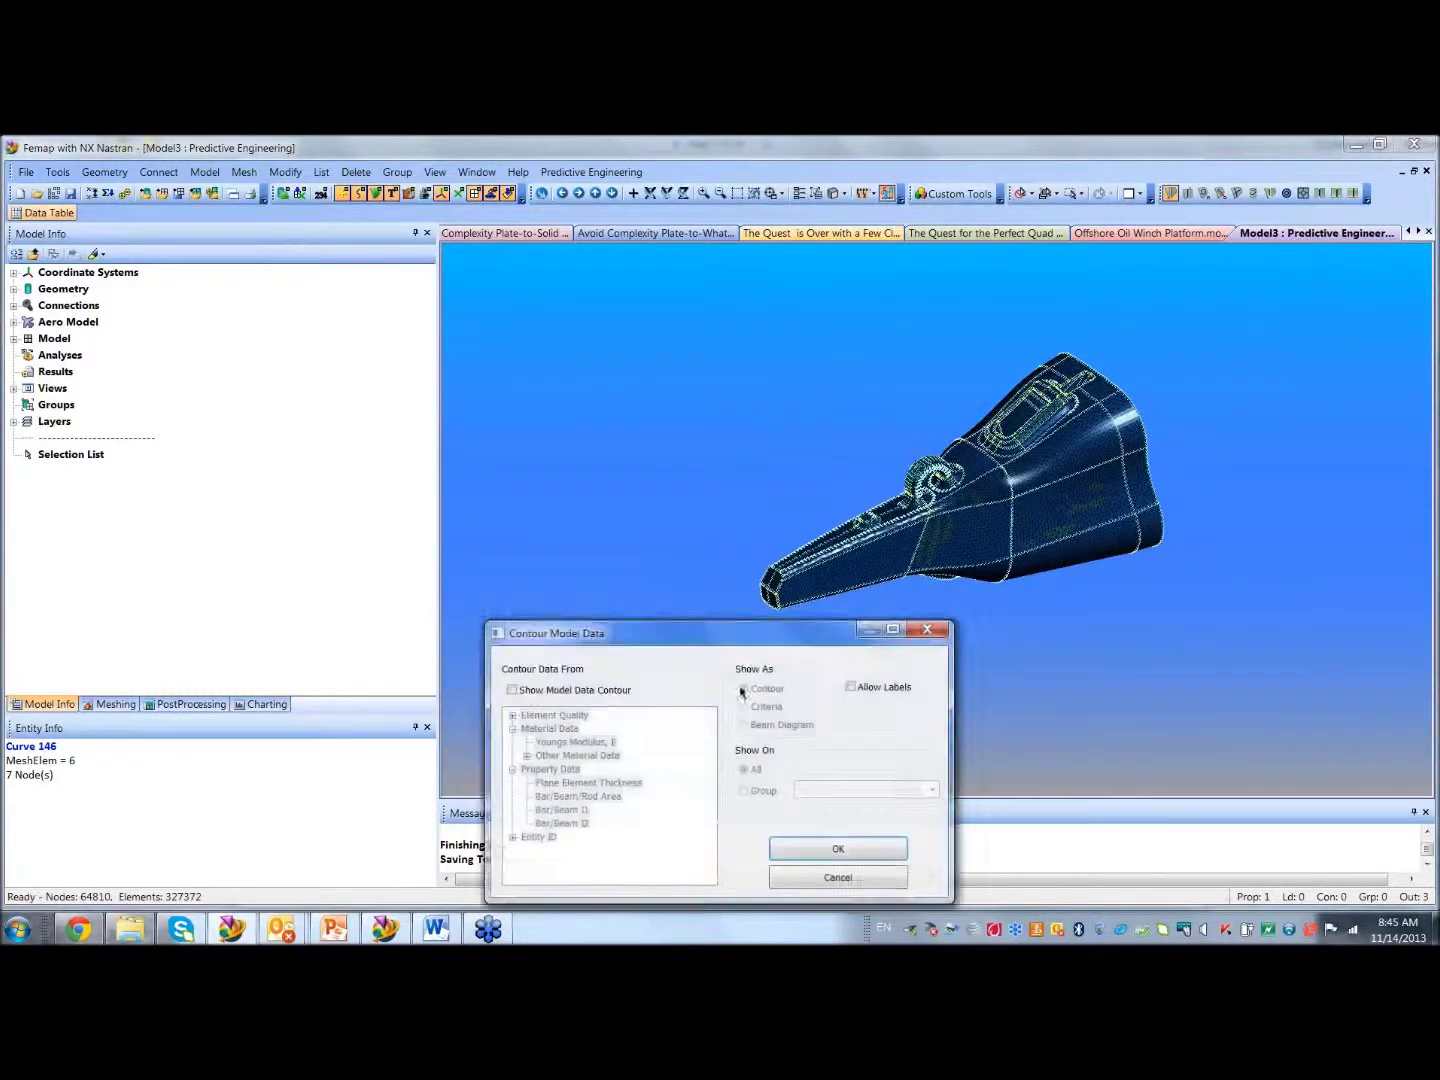
click(512, 690)
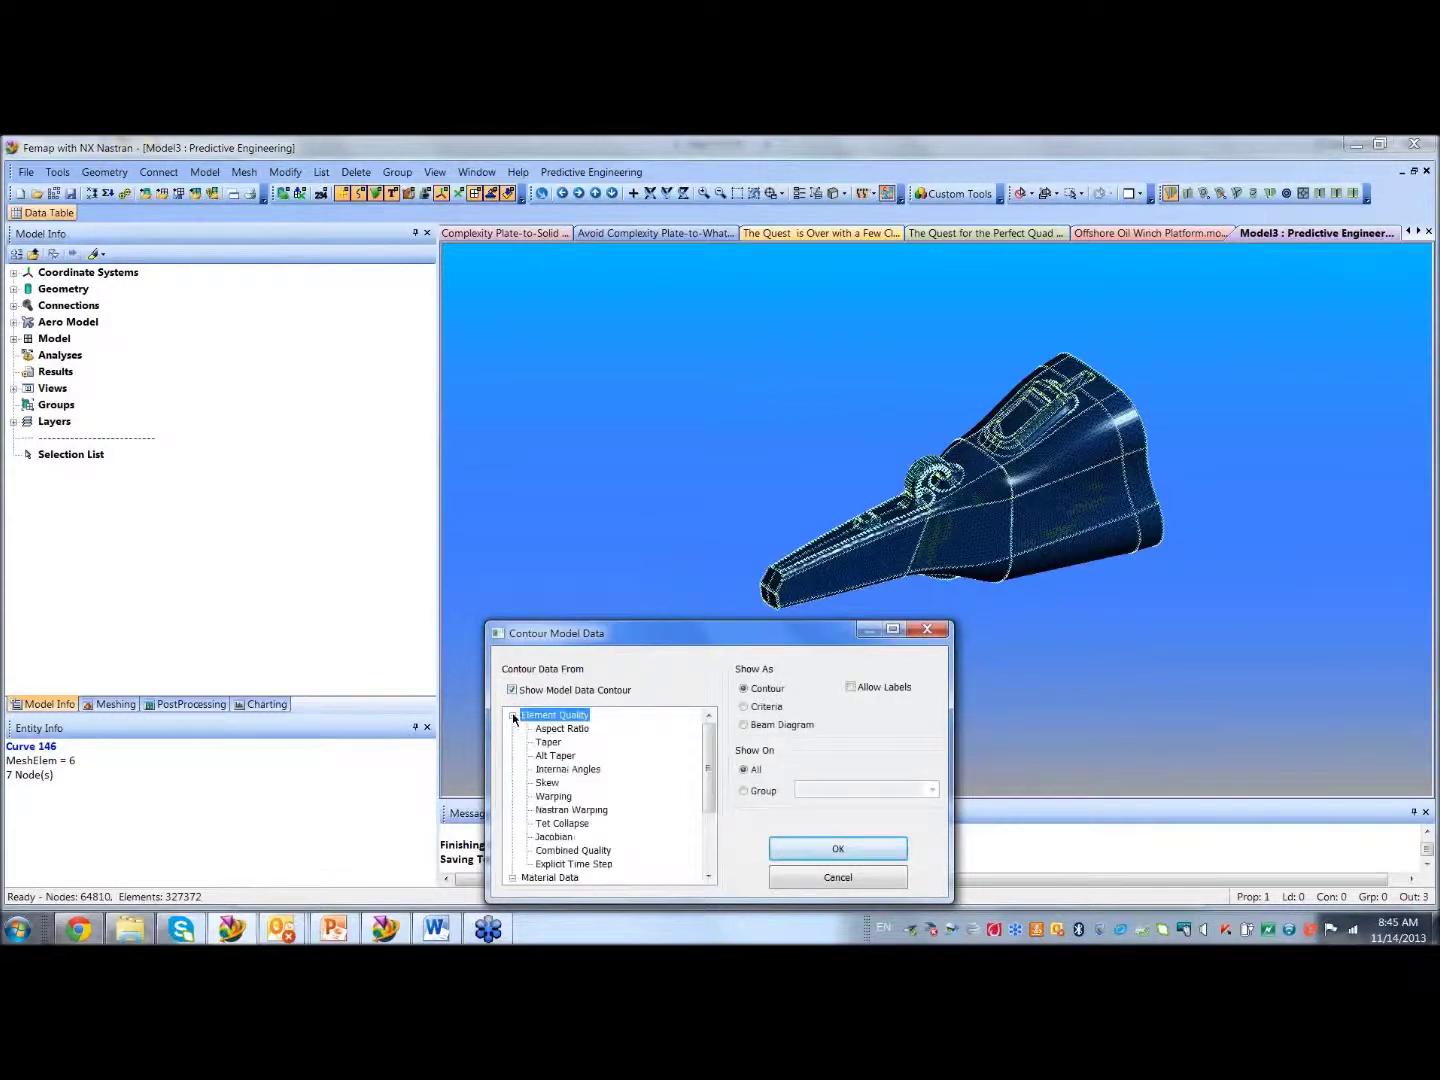
click(555, 837)
click(838, 848)
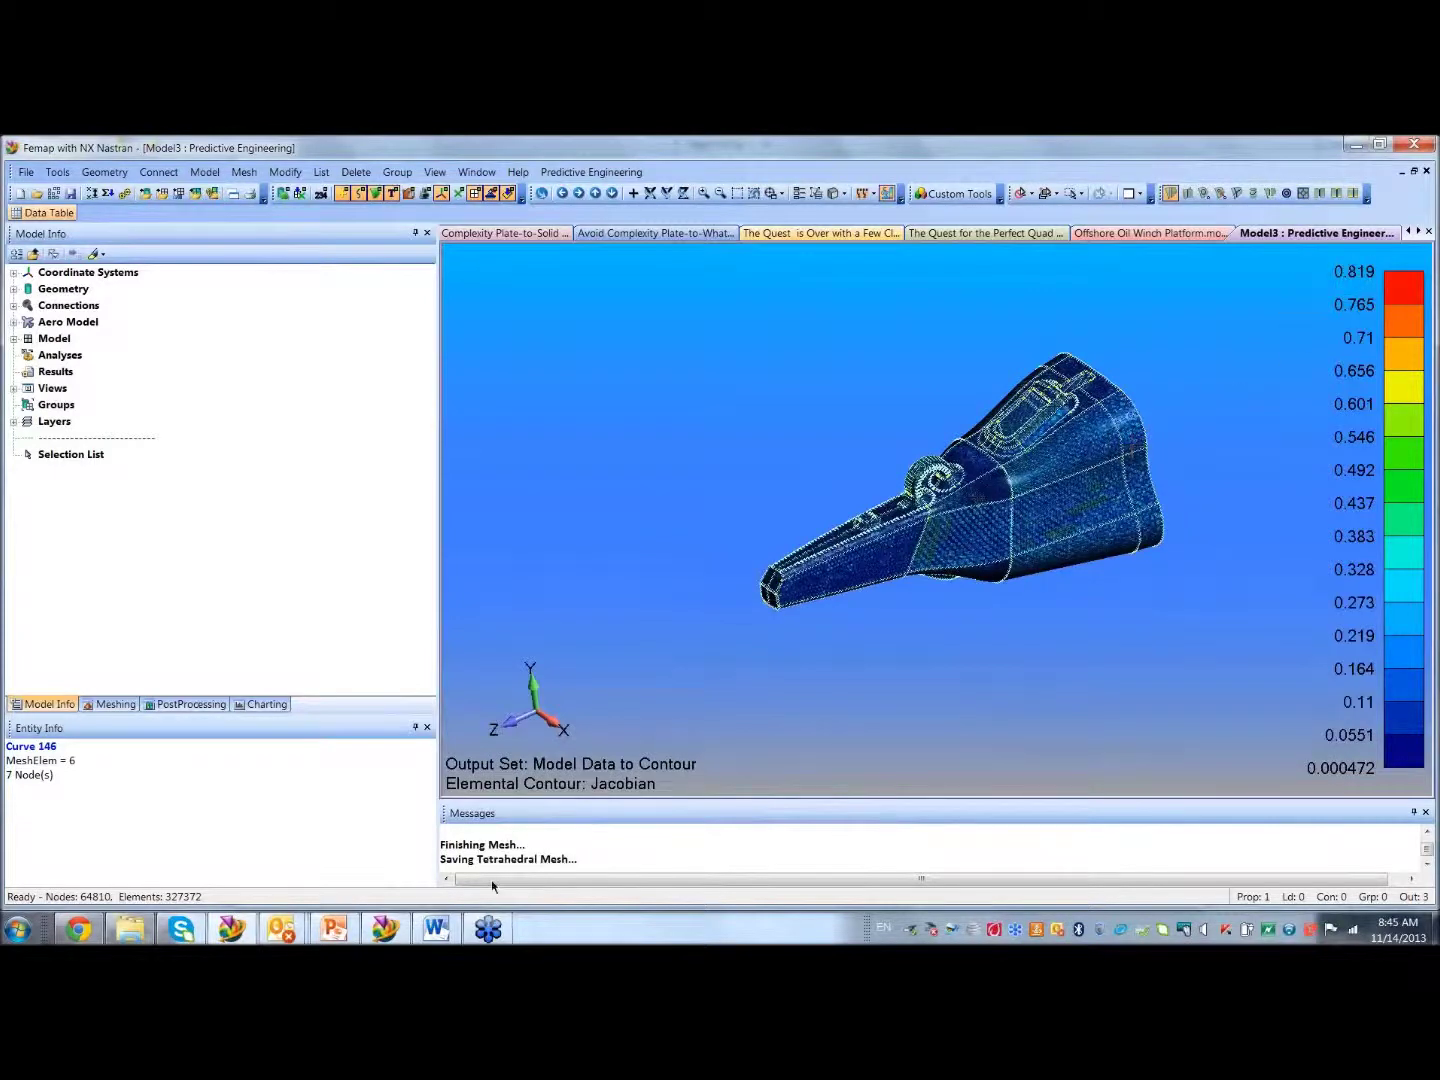
Switch to the Best Practices document in Word and read on from page 5 to section 2.3 on clean skin geometry
click(416, 932)
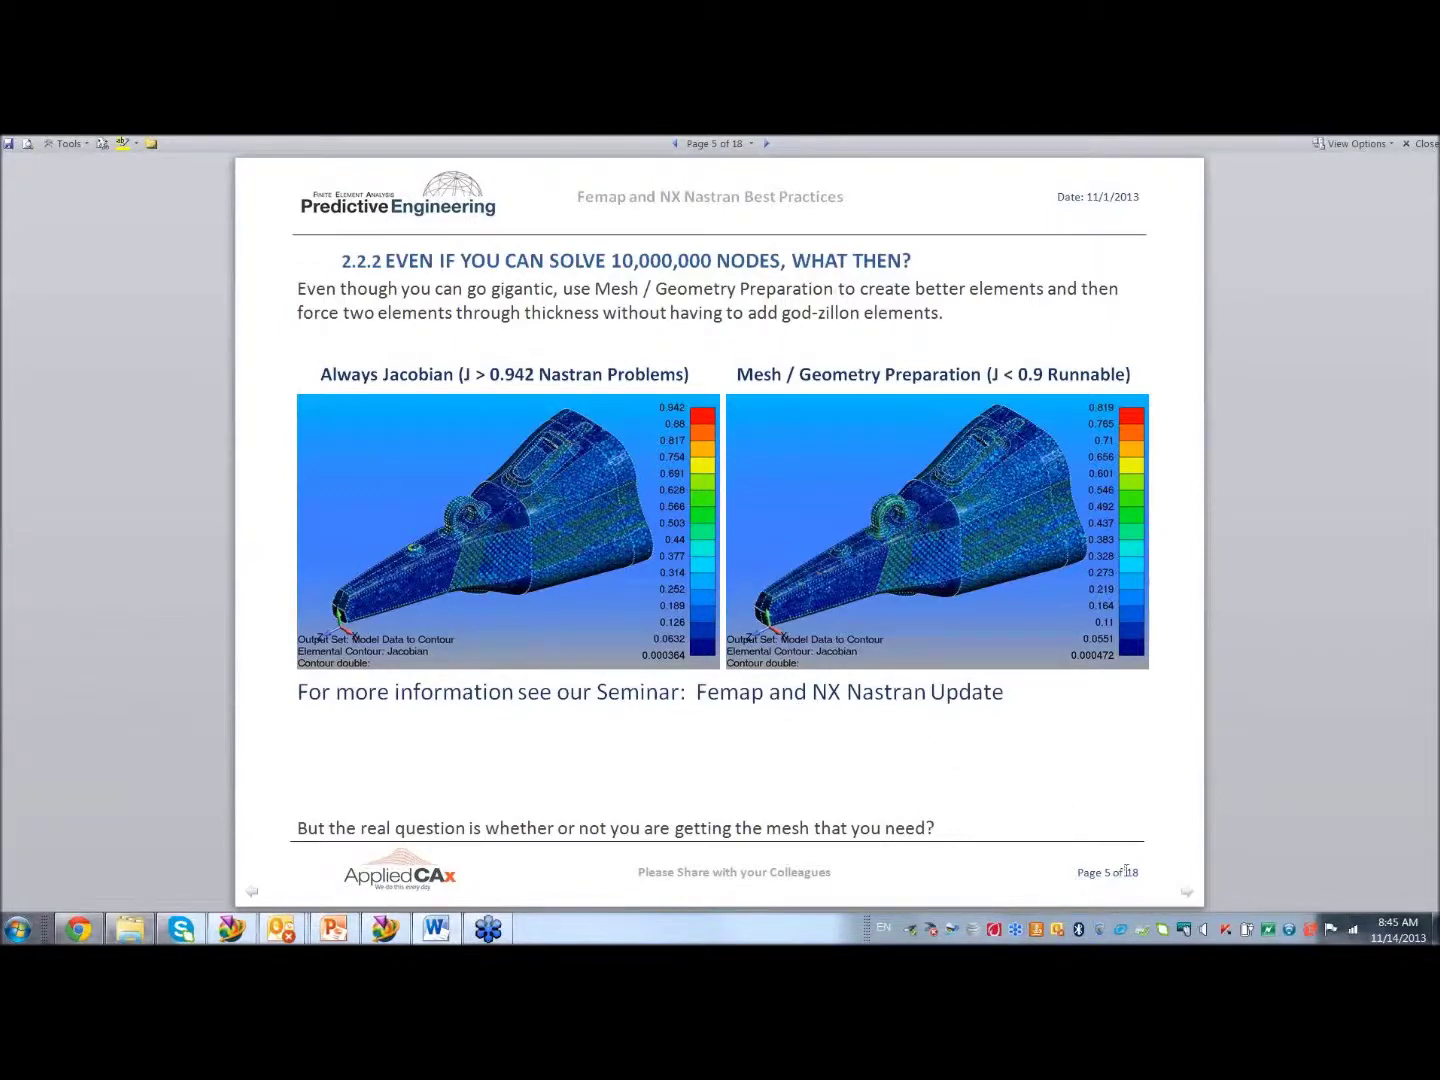
click(1190, 892)
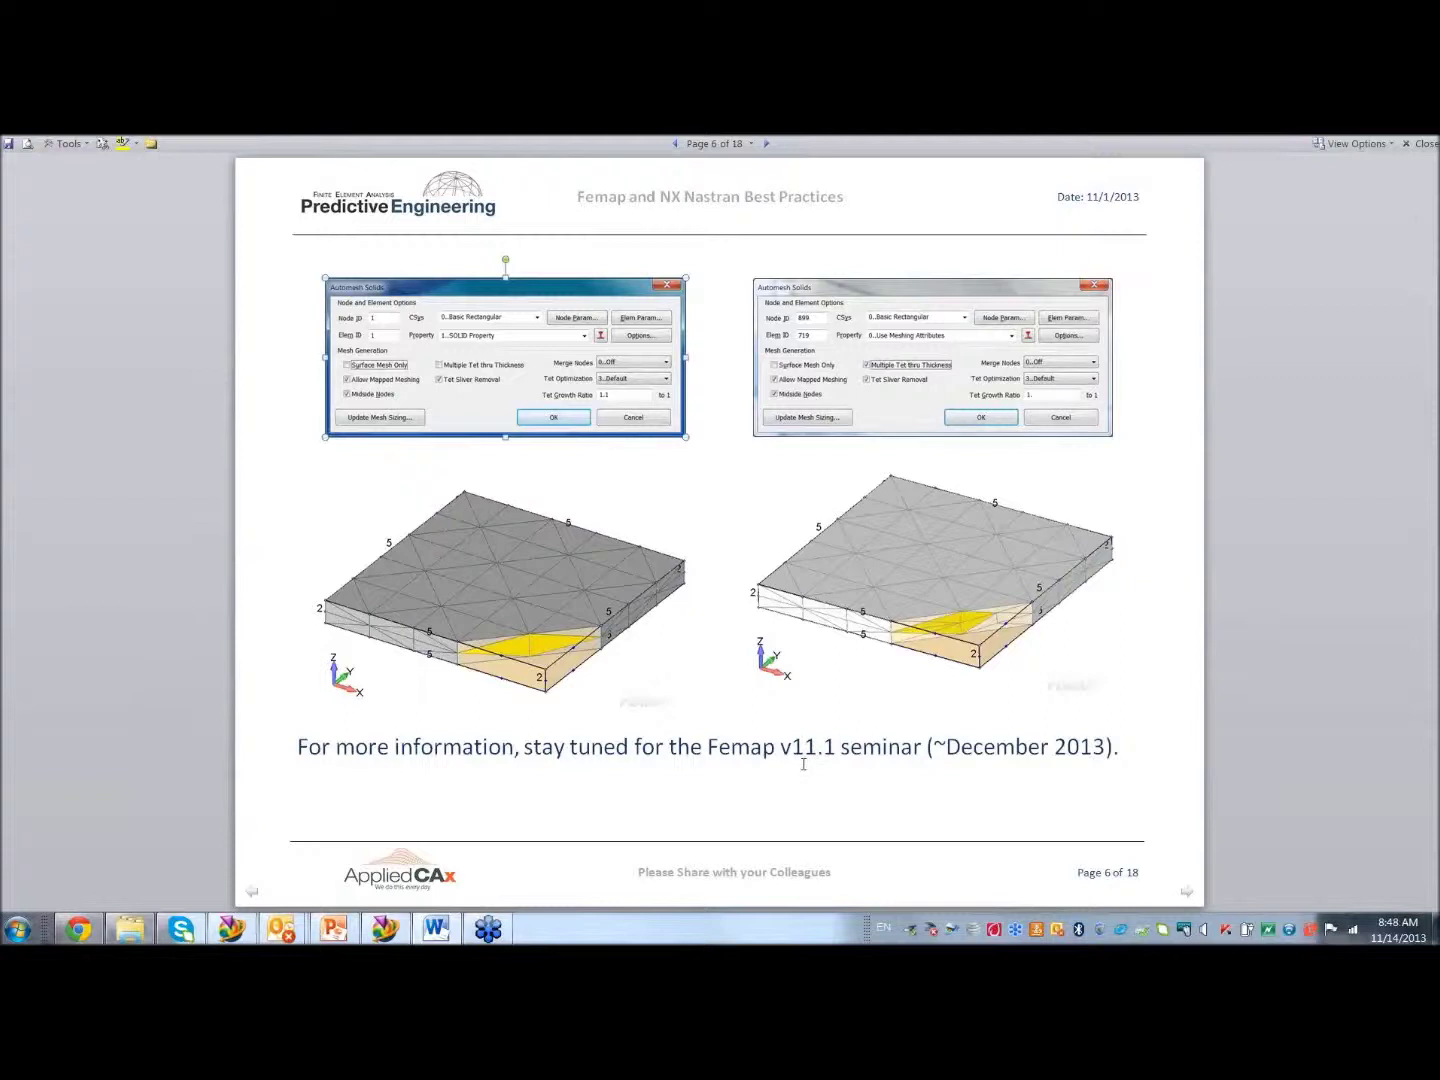
drag(798, 752, 829, 748)
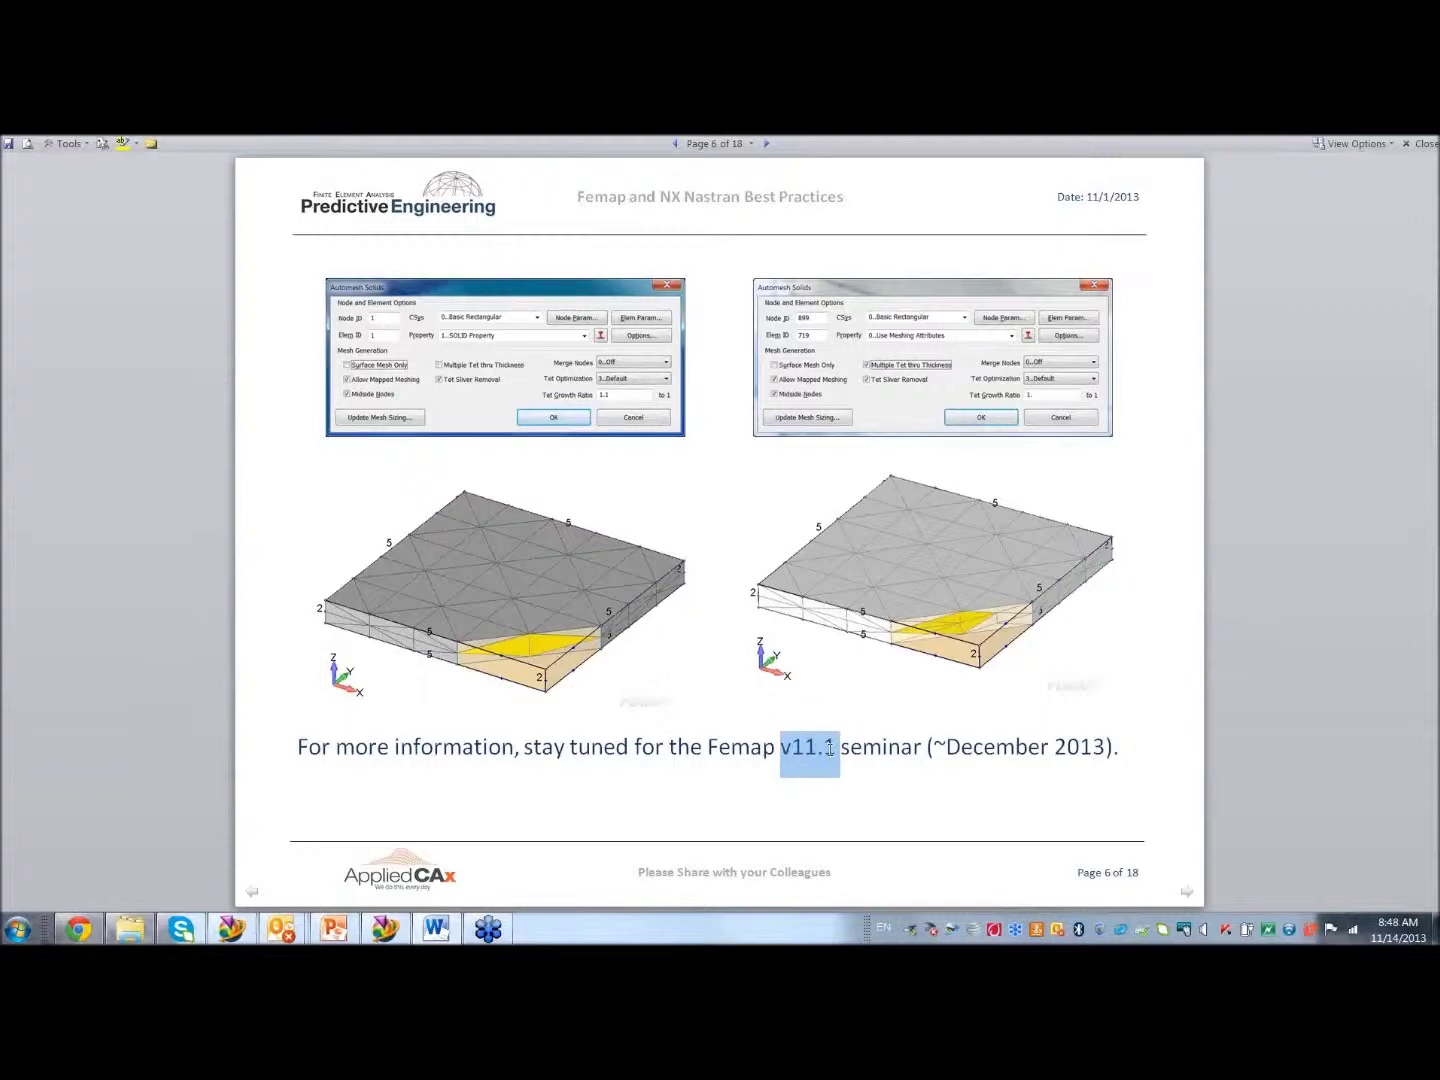
click(828, 772)
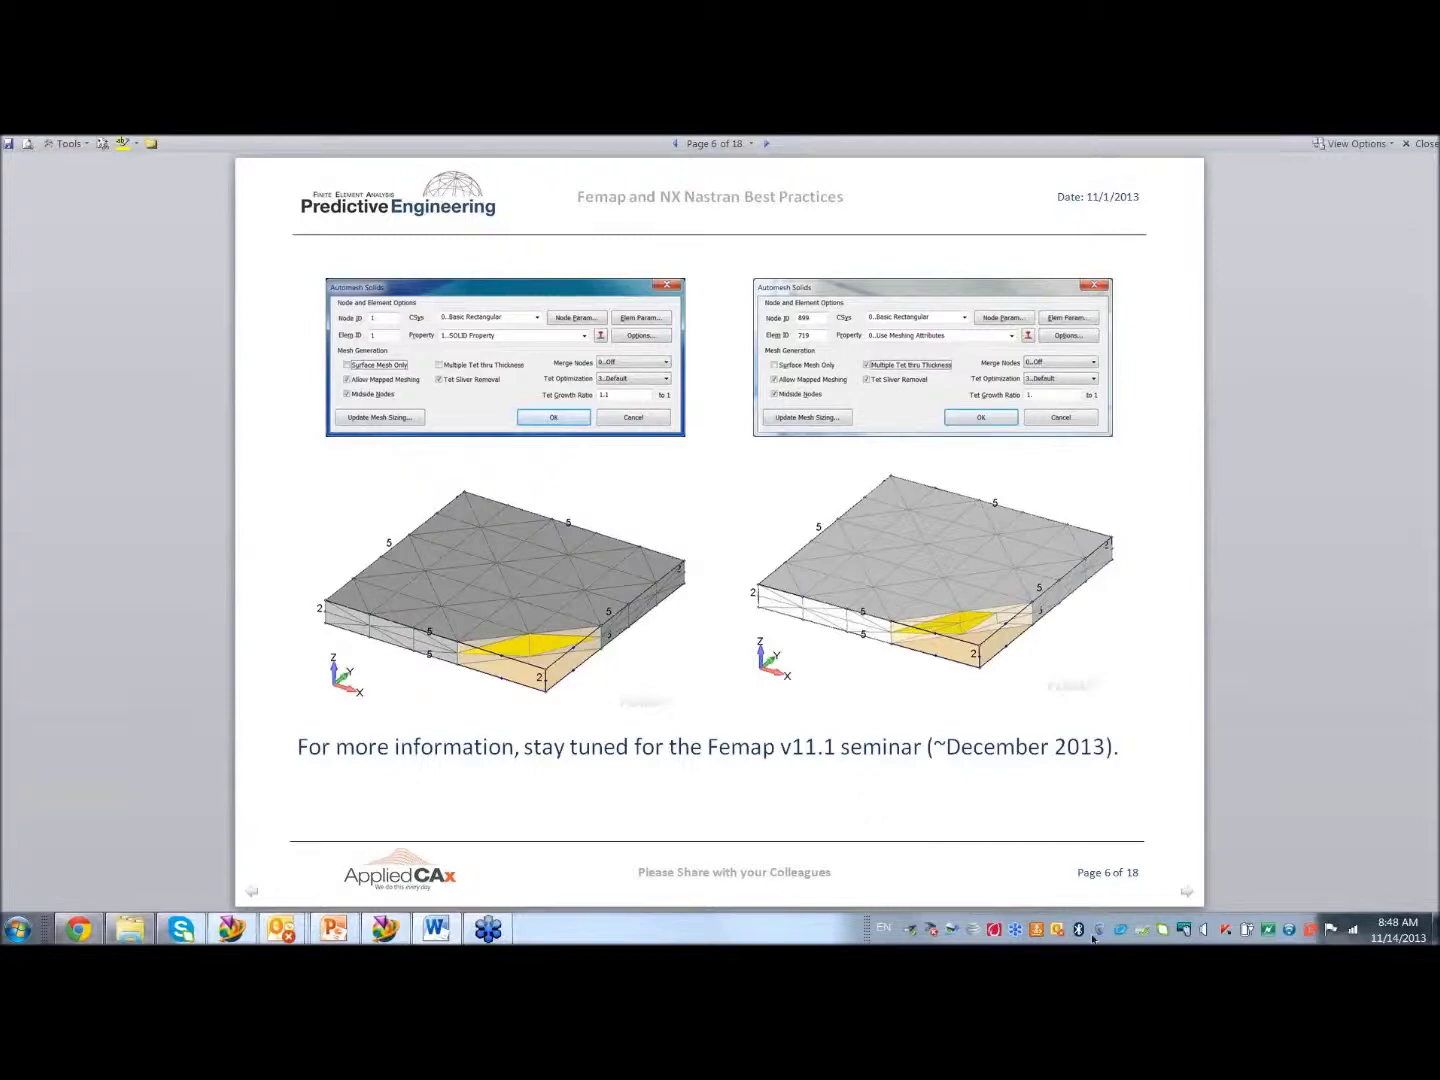
click(1187, 892)
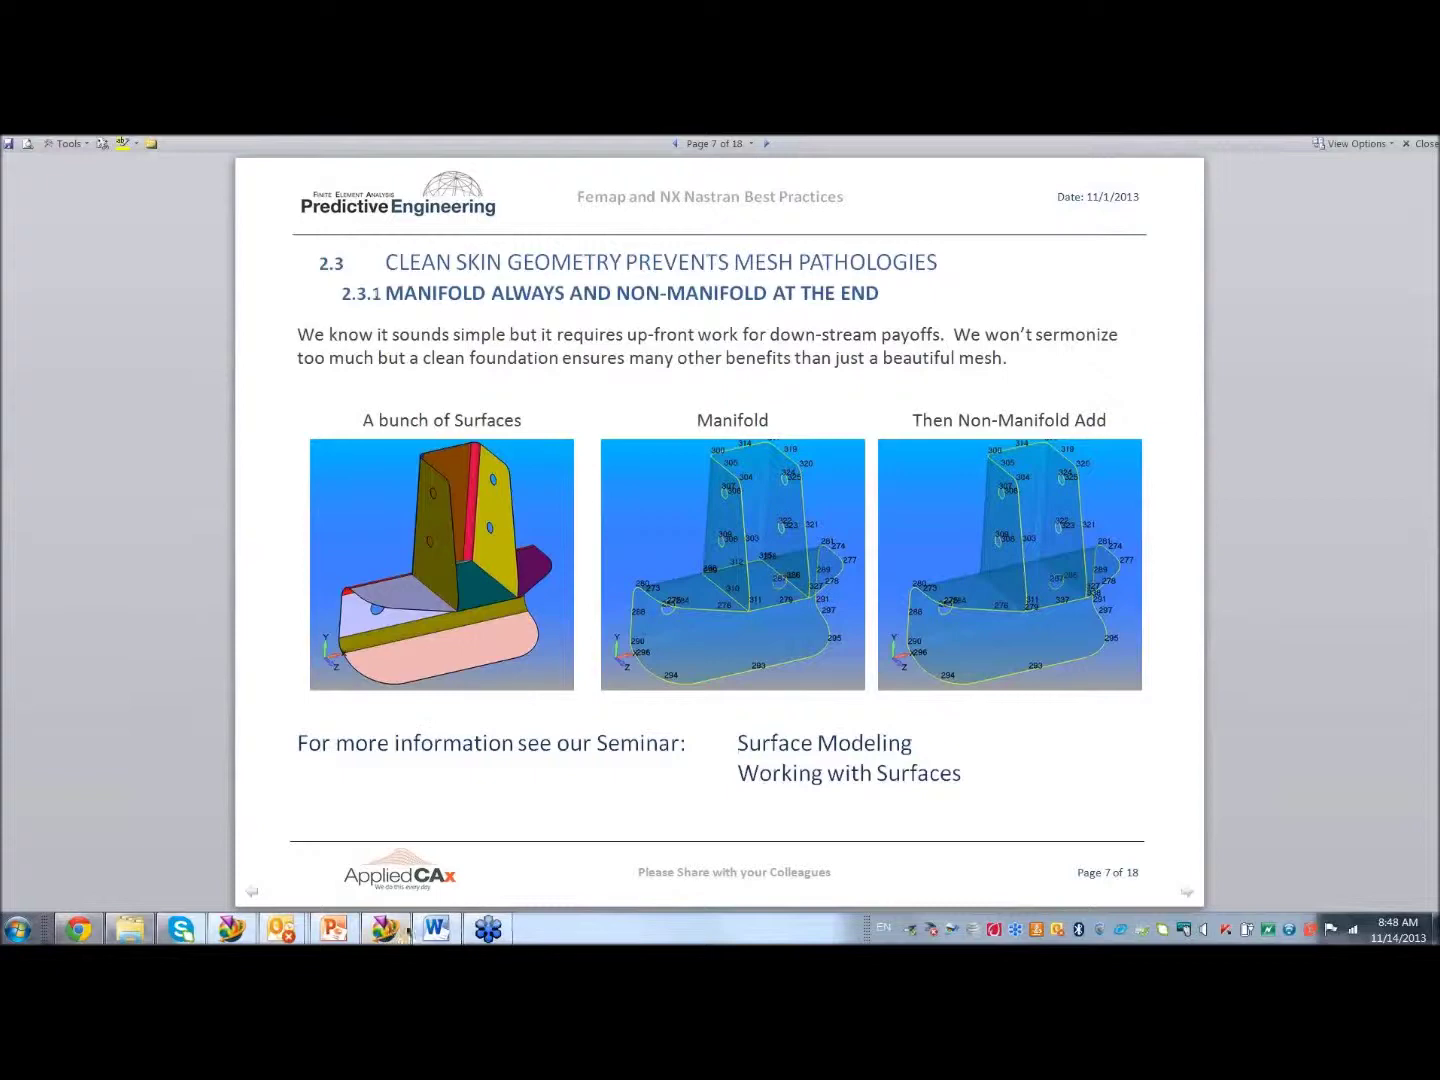
Switch back to Femap and open Clean Skin Starting Point.modfem from the Clean Skin Geometry folder's Manifold Always and Then Non-Manifold subfolder
mouse_move(390, 930)
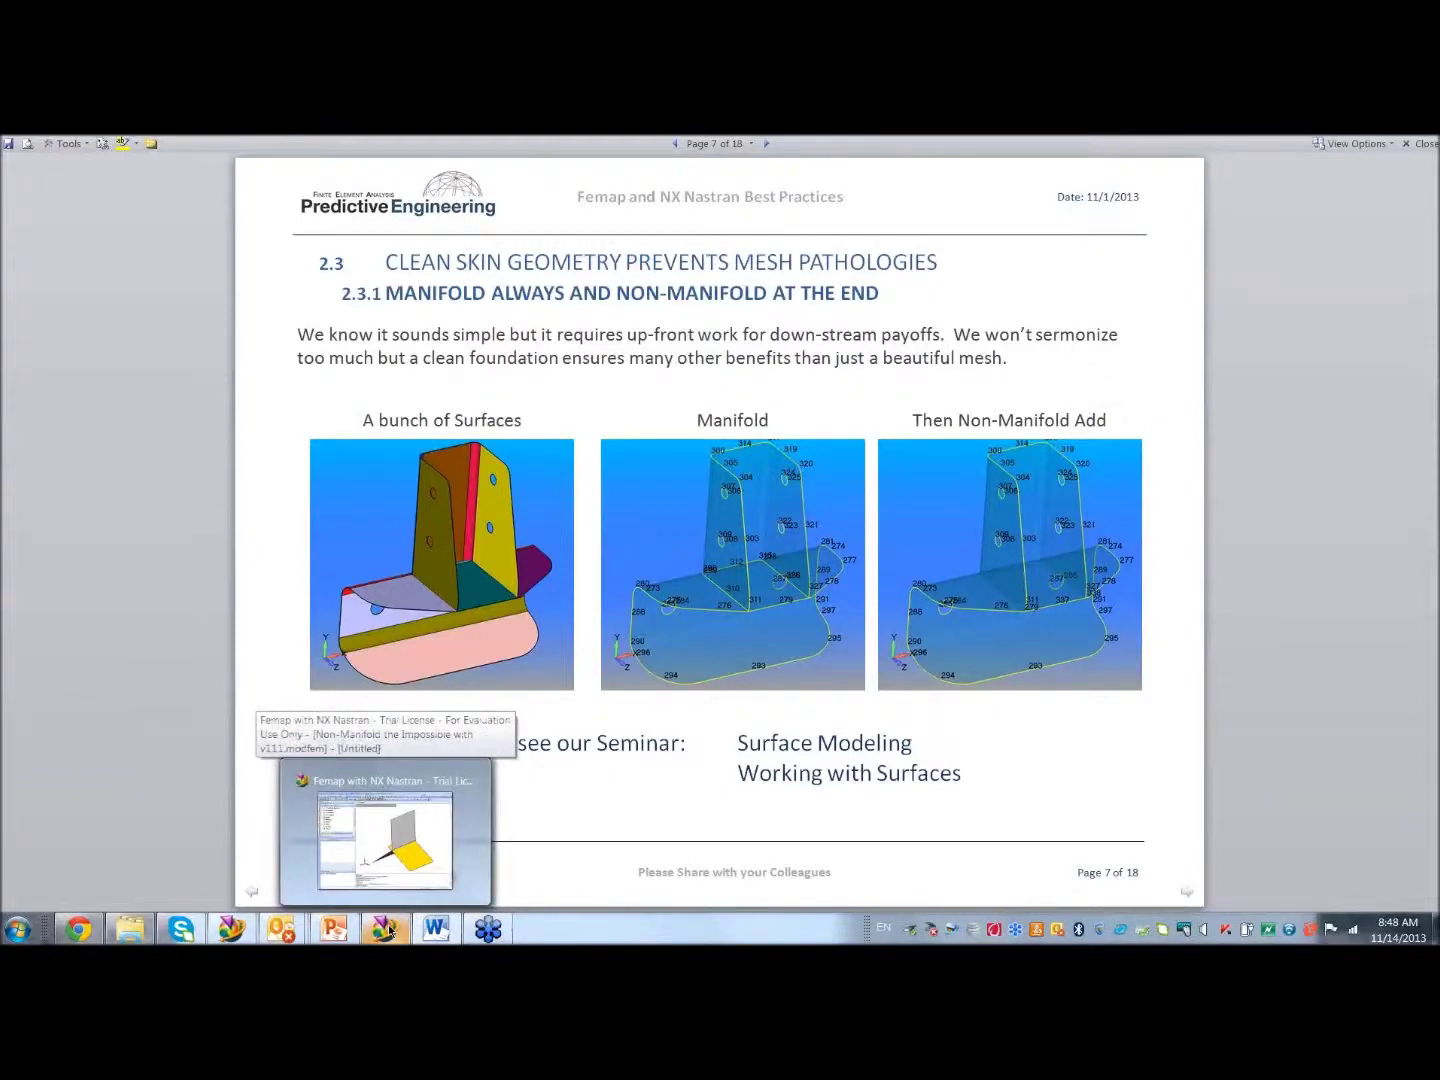
click(230, 830)
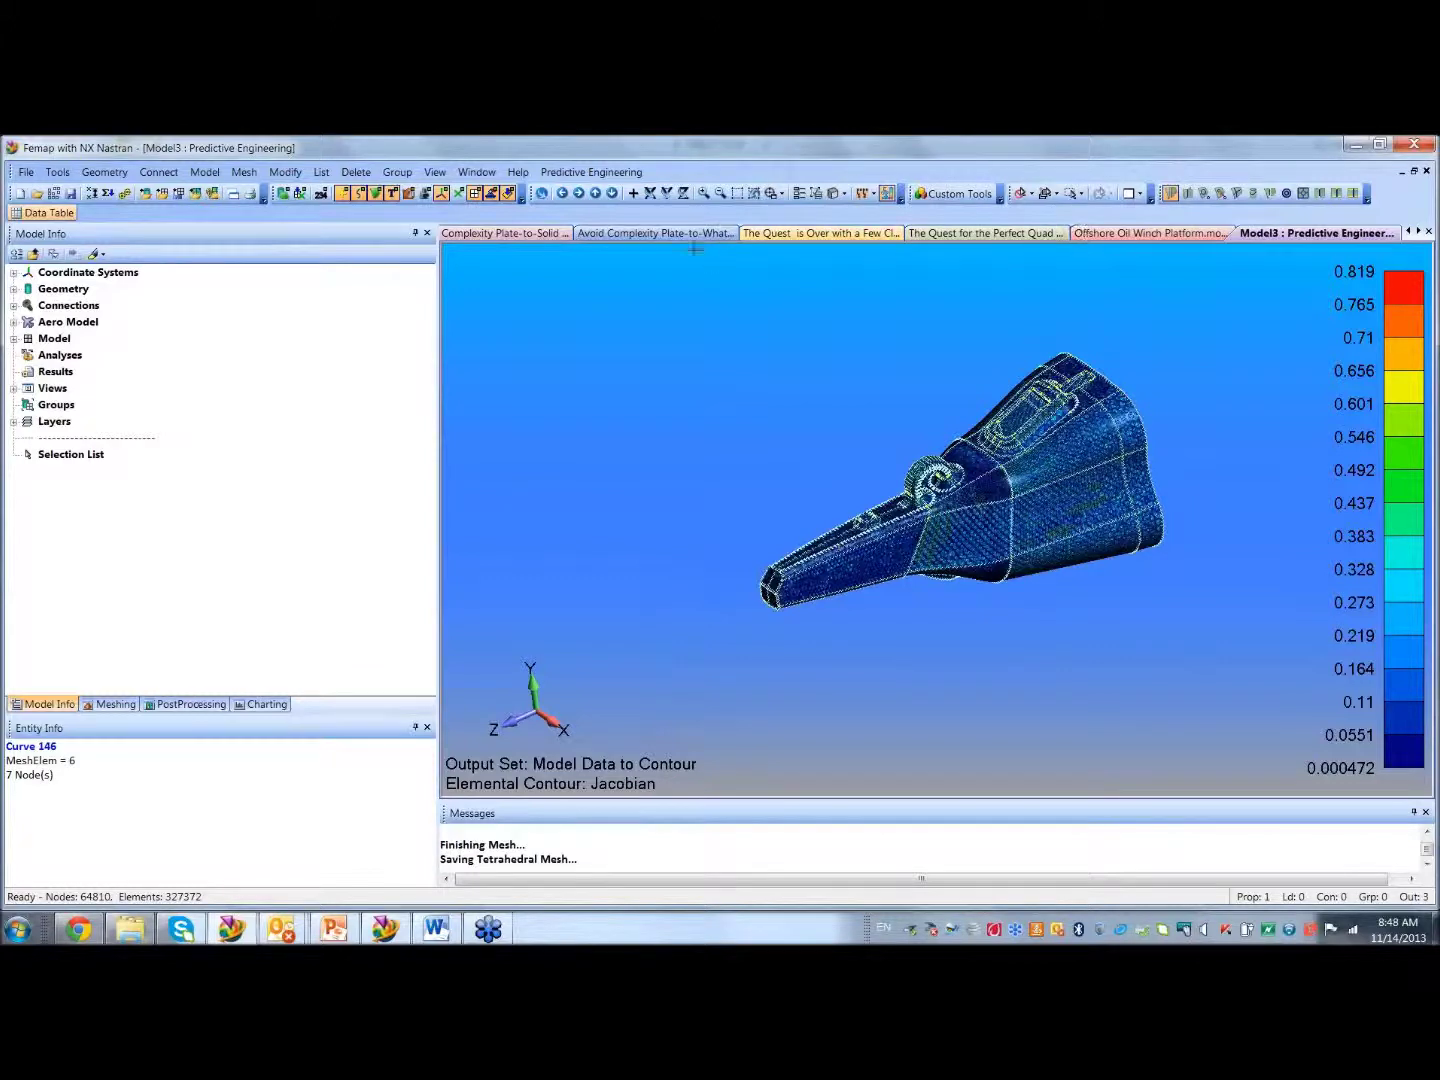
click(26, 172)
click(50, 208)
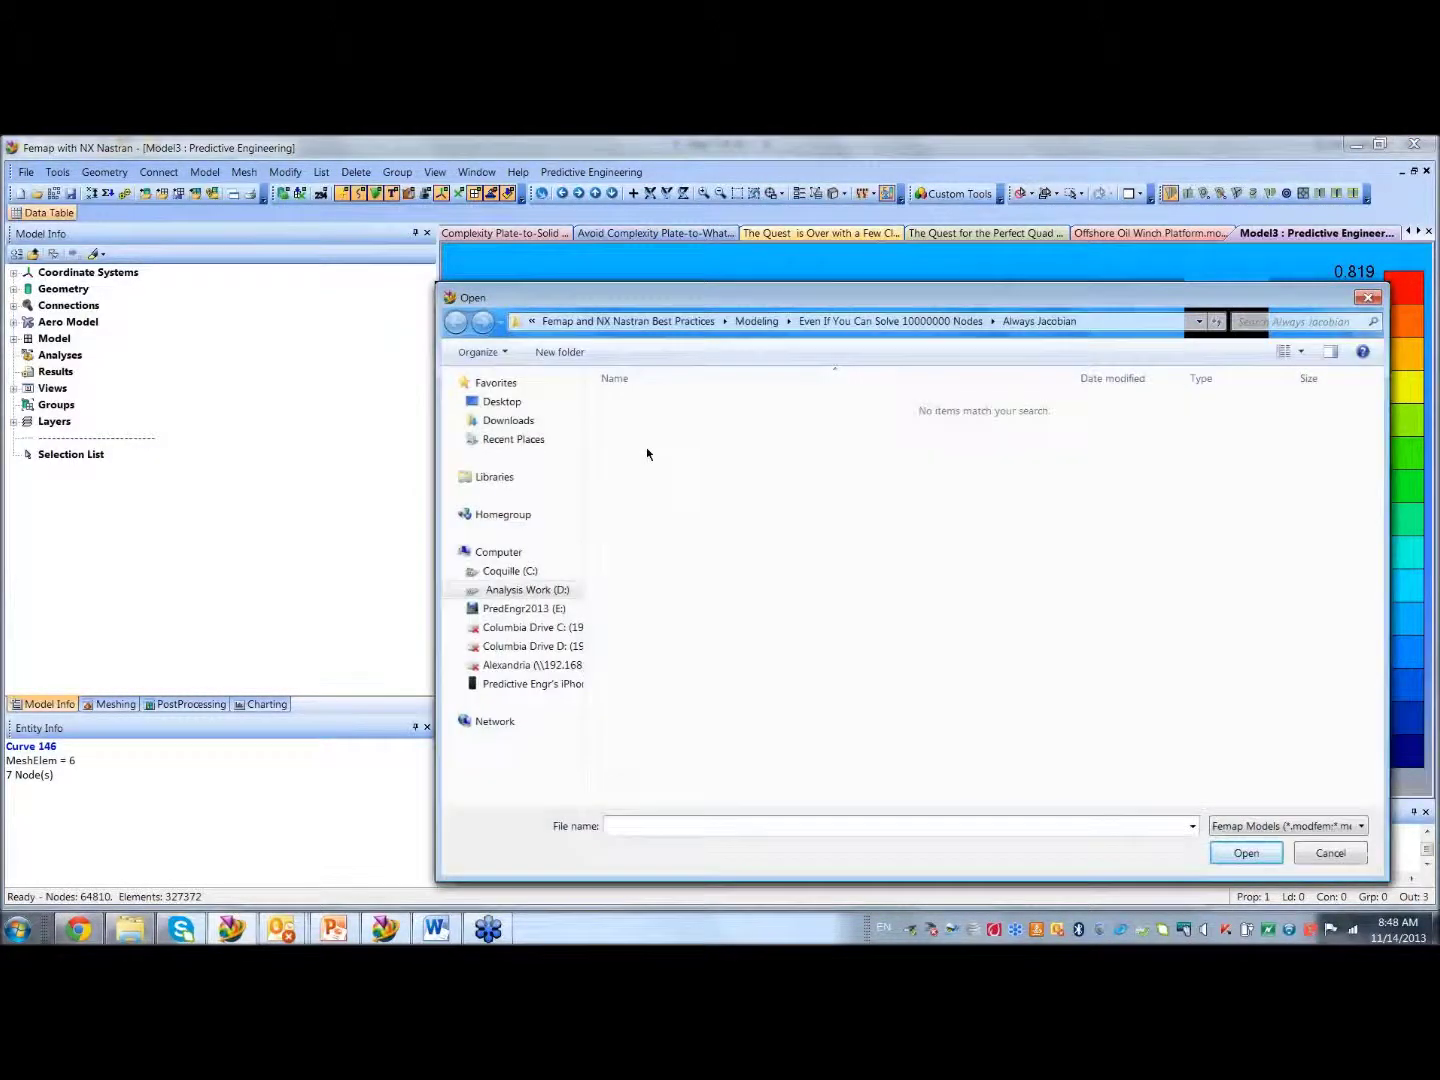
click(768, 326)
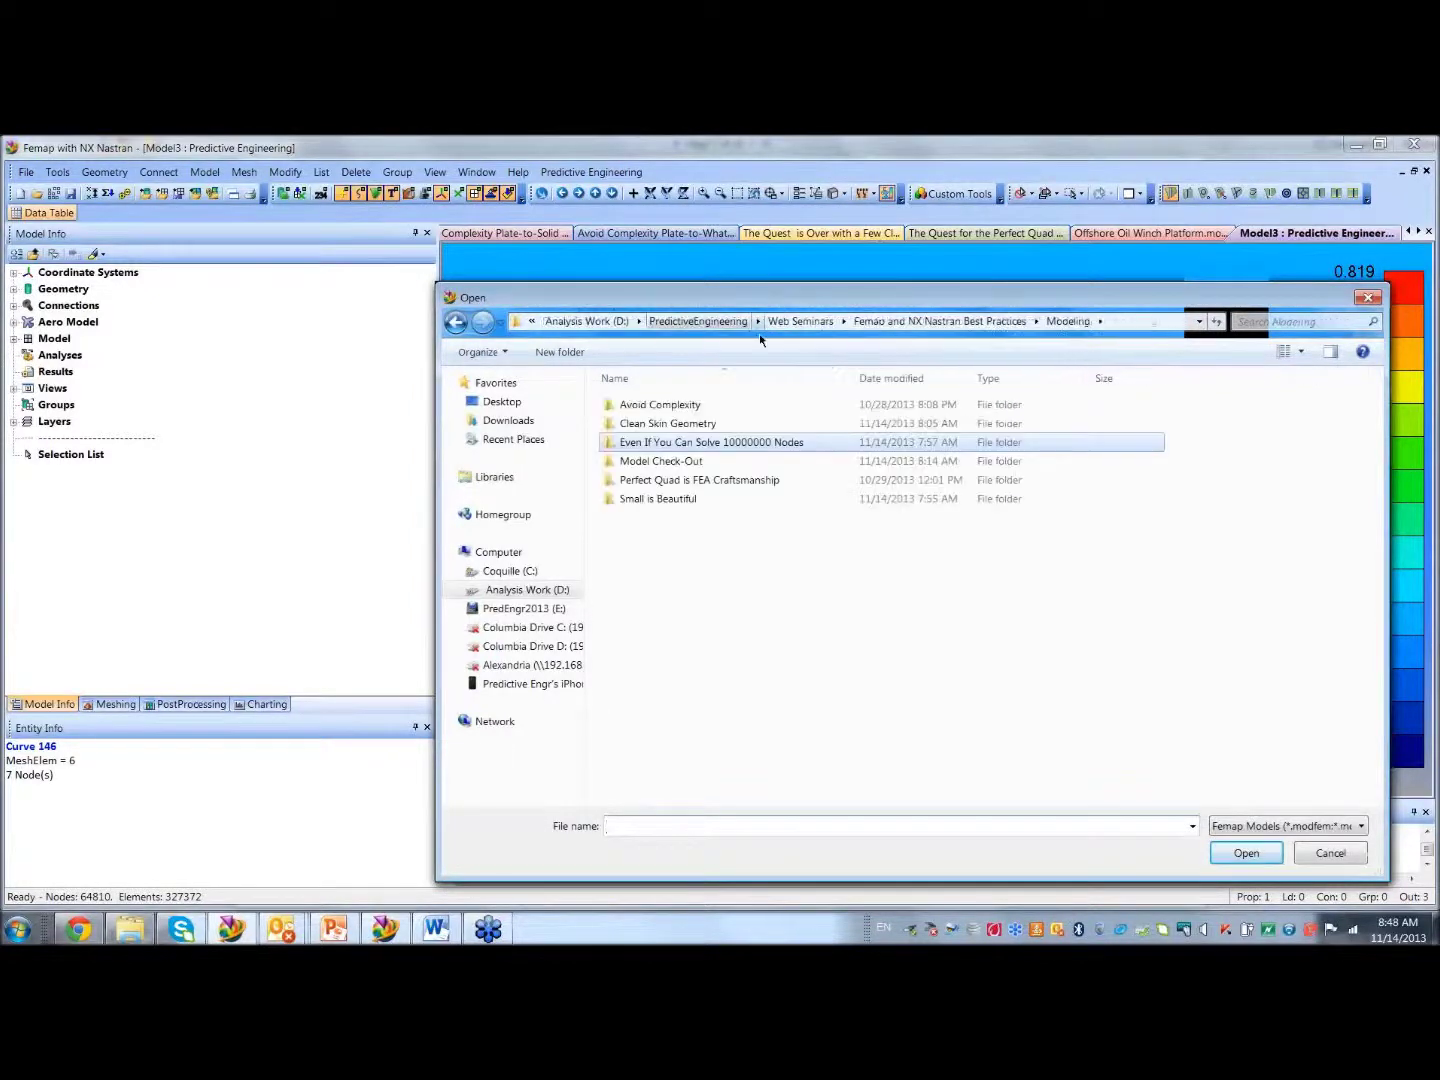
double_click(648, 423)
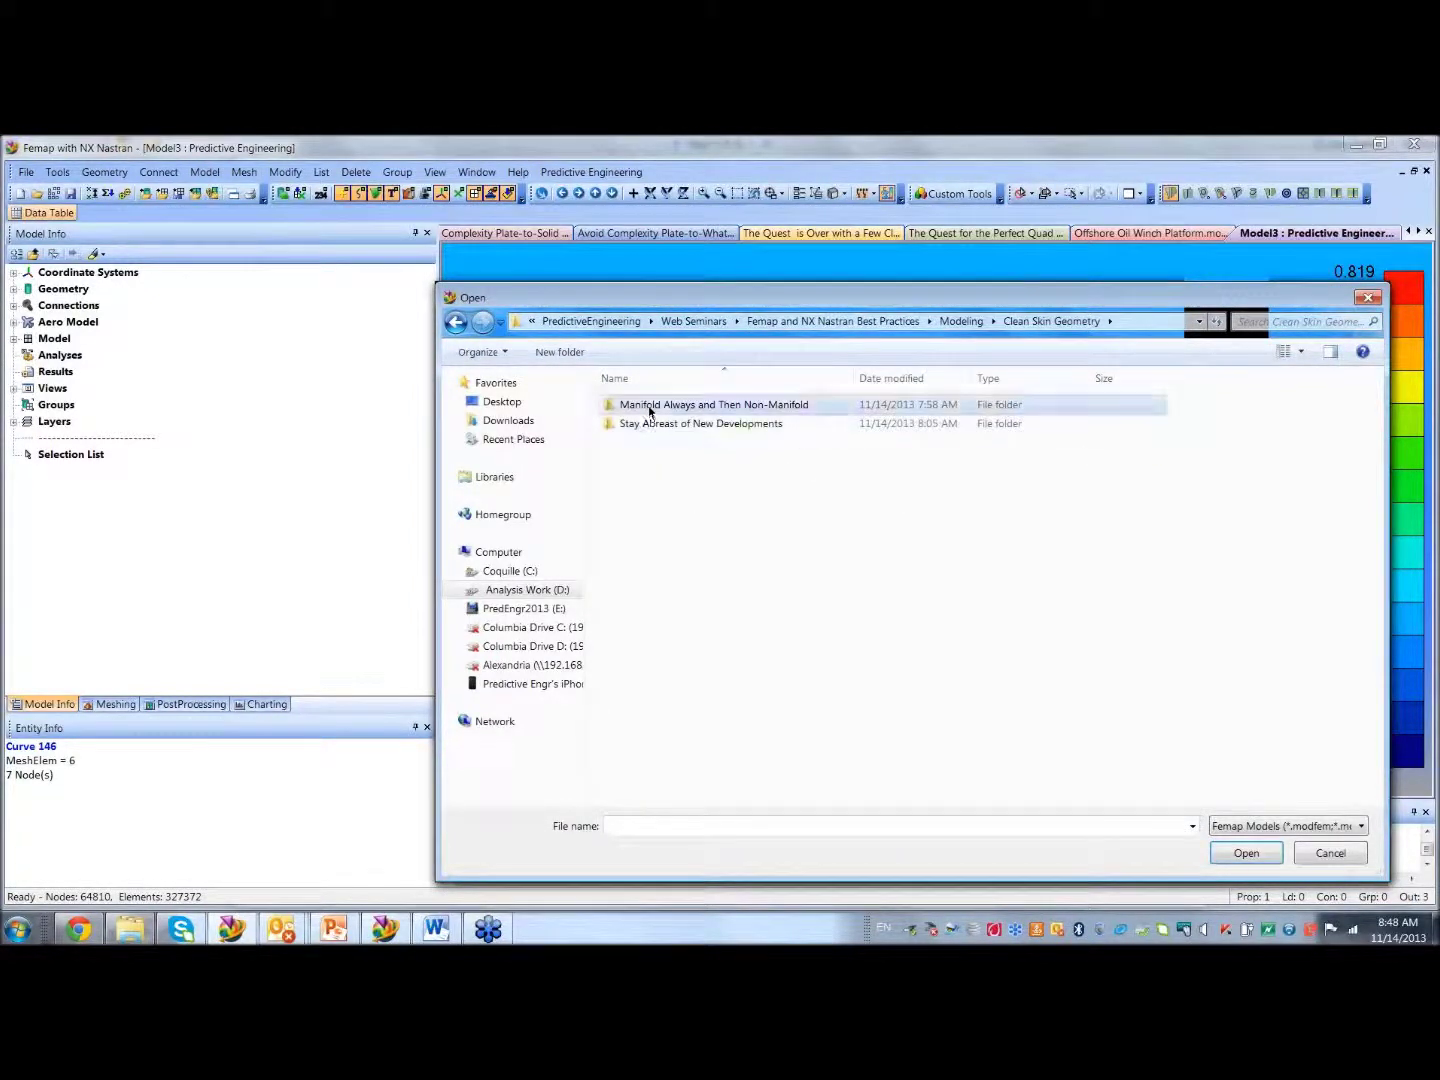
double_click(649, 406)
click(650, 405)
click(1240, 853)
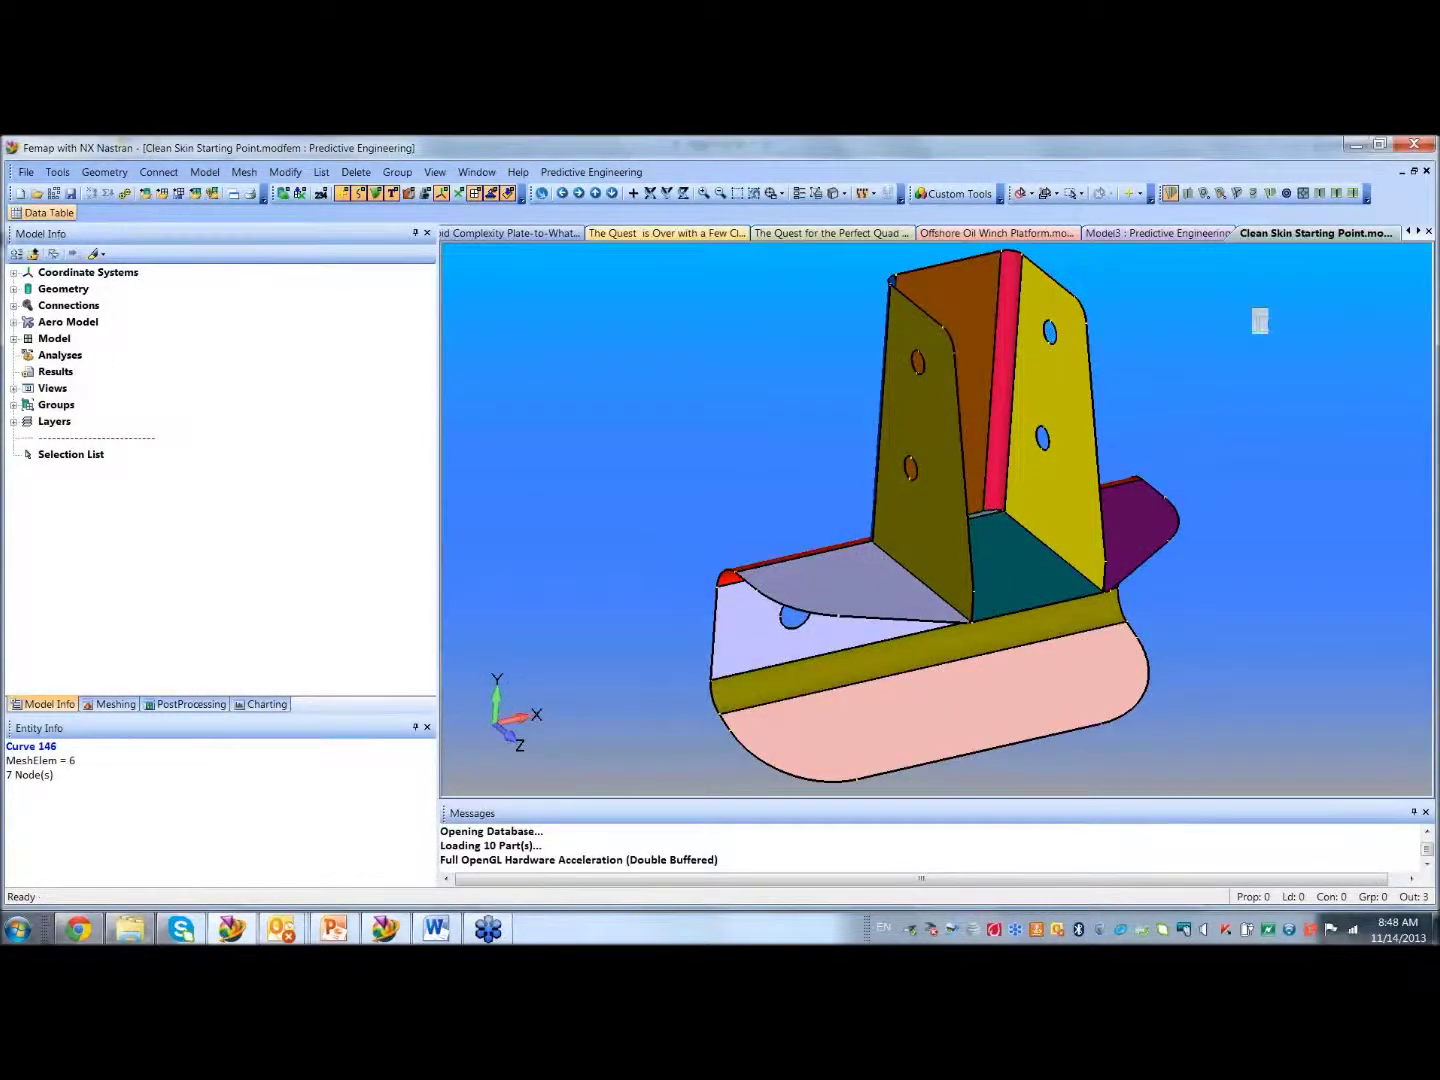
Examine the separate surface bodies of the bracket by hiding bodies 4 to 12 one at a time, and show all bodies again
click(15, 290)
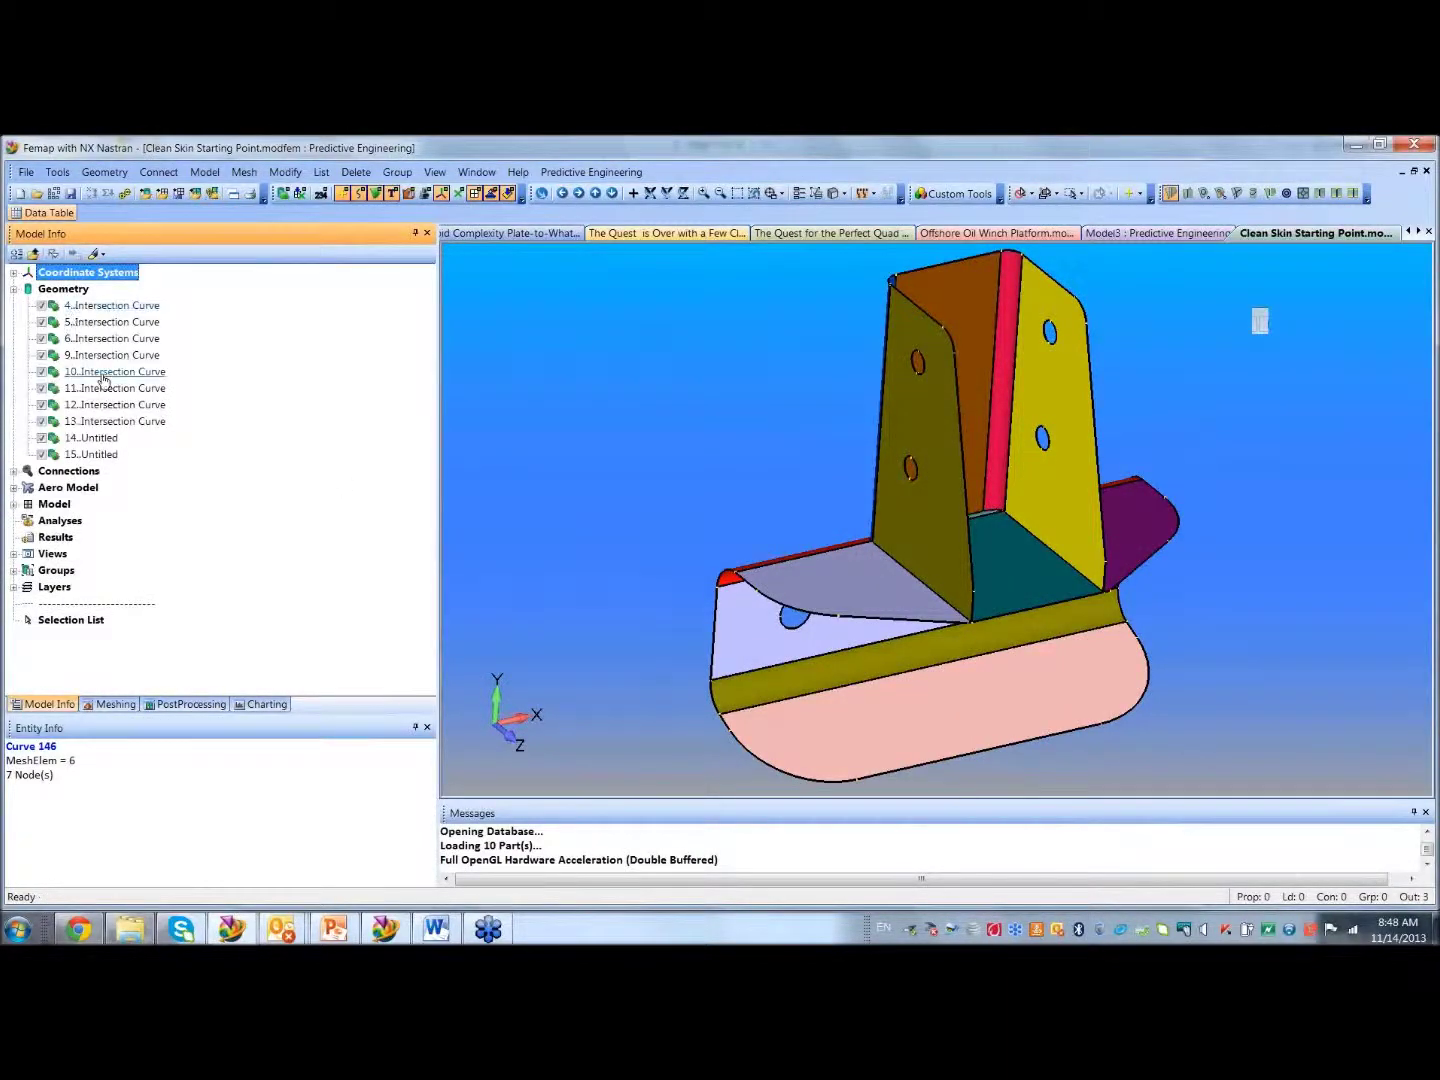
middle_drag(720, 546, 651, 544)
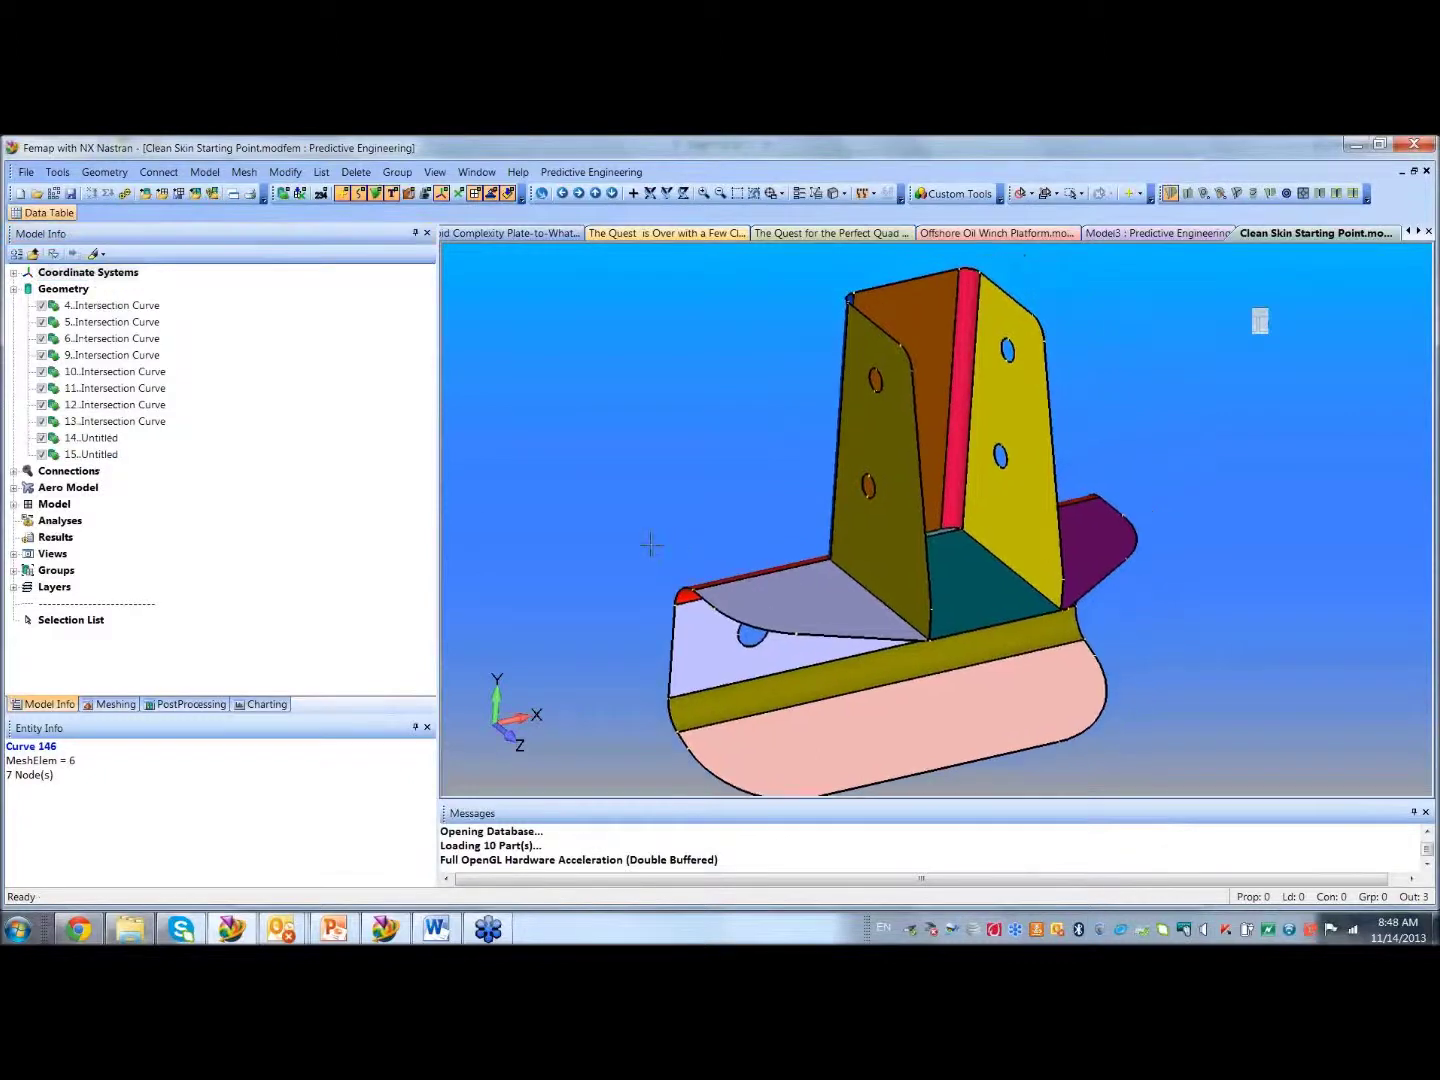
click(41, 322)
click(41, 305)
click(41, 338)
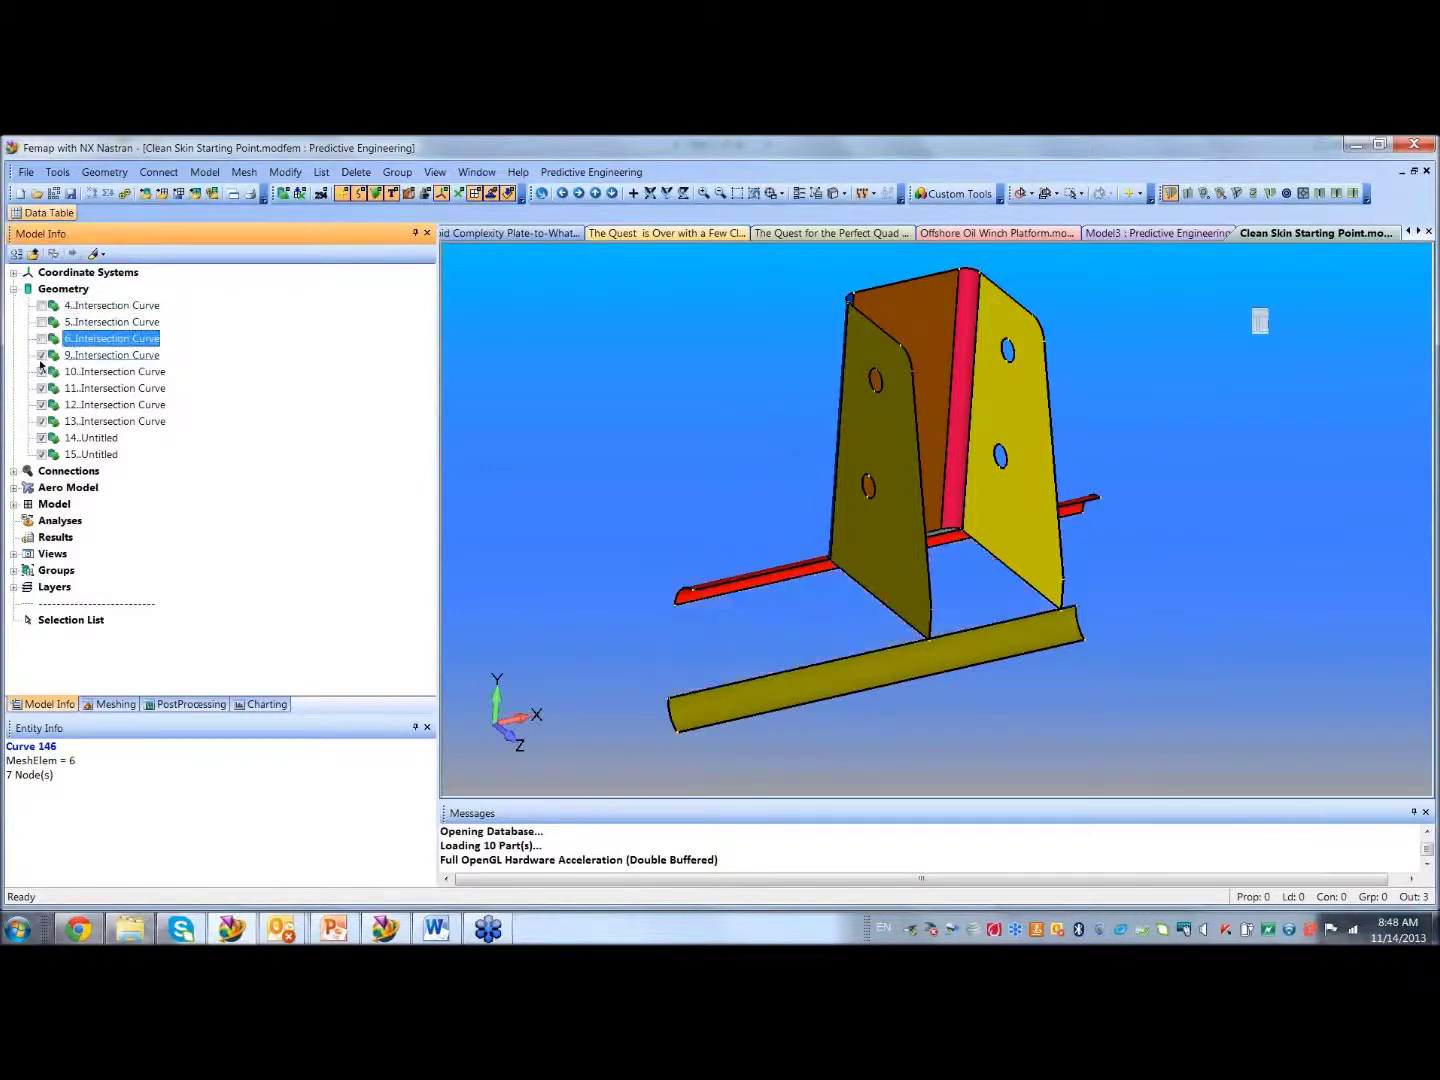
click(41, 355)
click(41, 371)
click(41, 388)
click(41, 404)
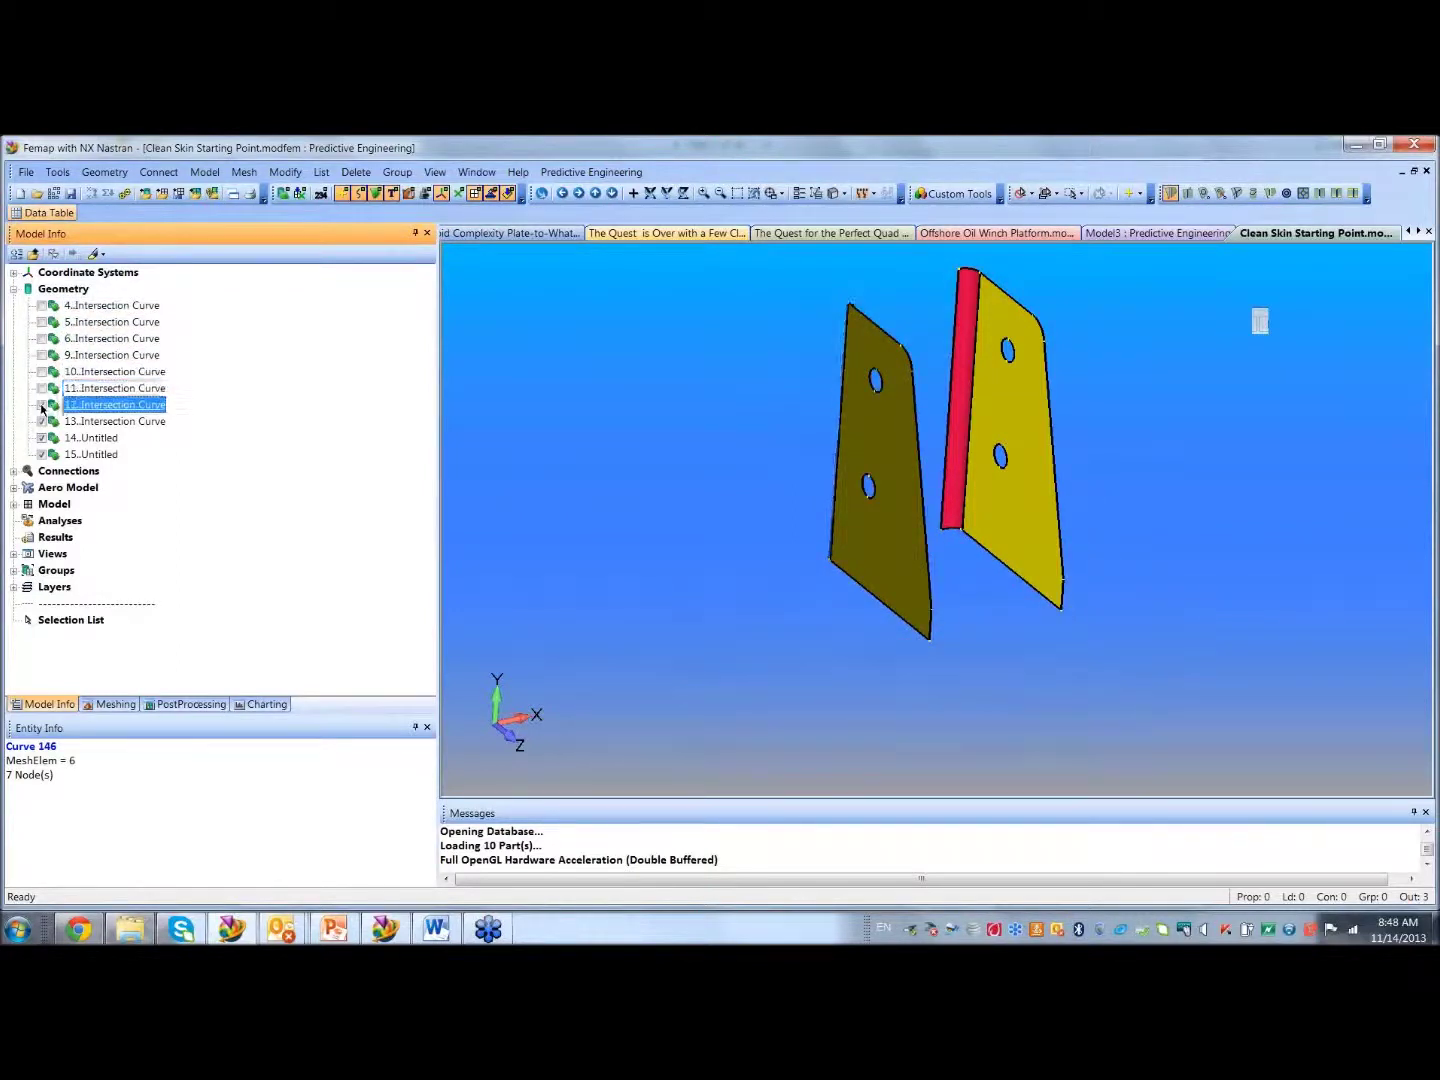
right_click(41, 406)
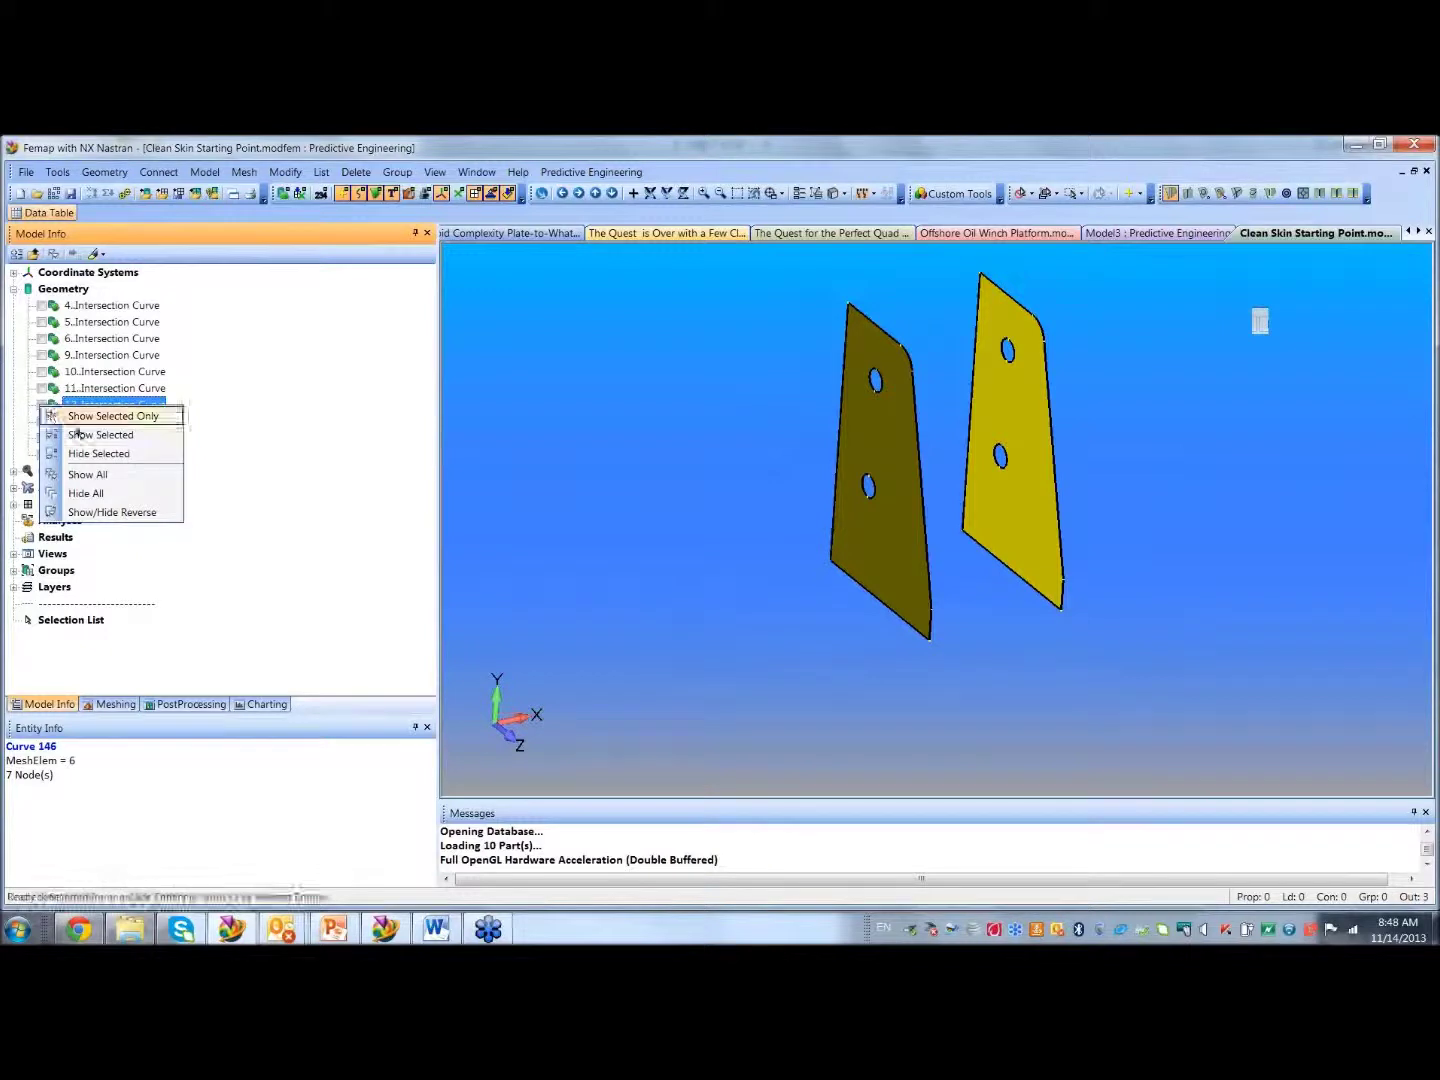
click(88, 474)
Stitch all surfaces of the bracket with a gap tolerance of 1.E-6 and cleanup of mergeable curves
click(104, 172)
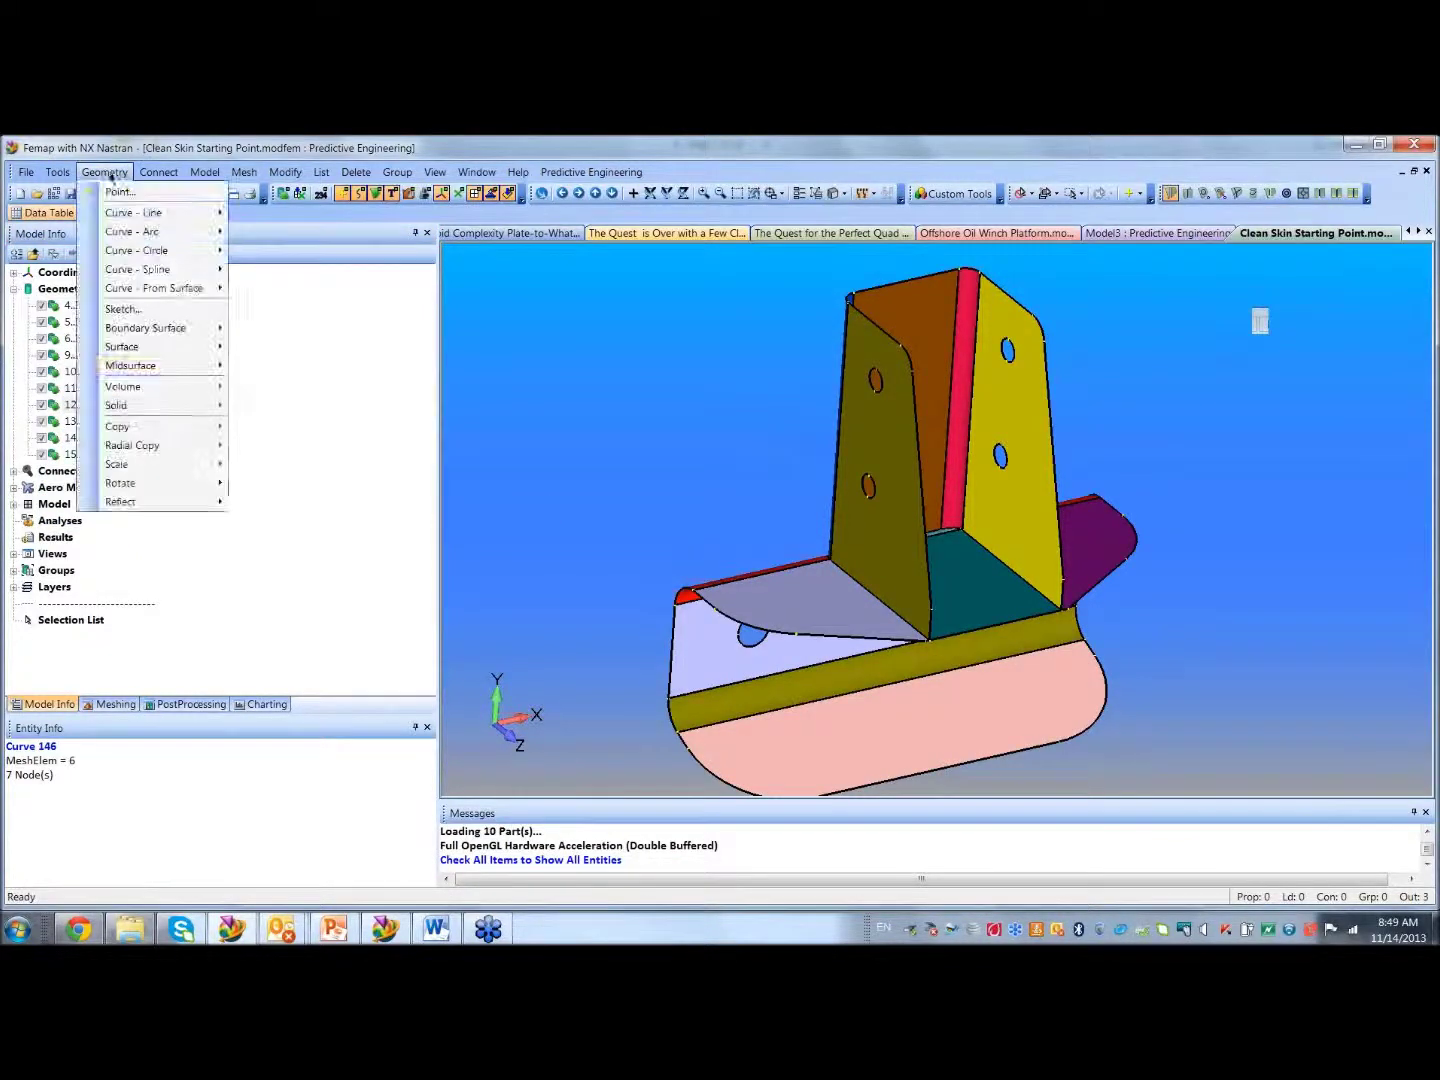
mouse_move(141, 400)
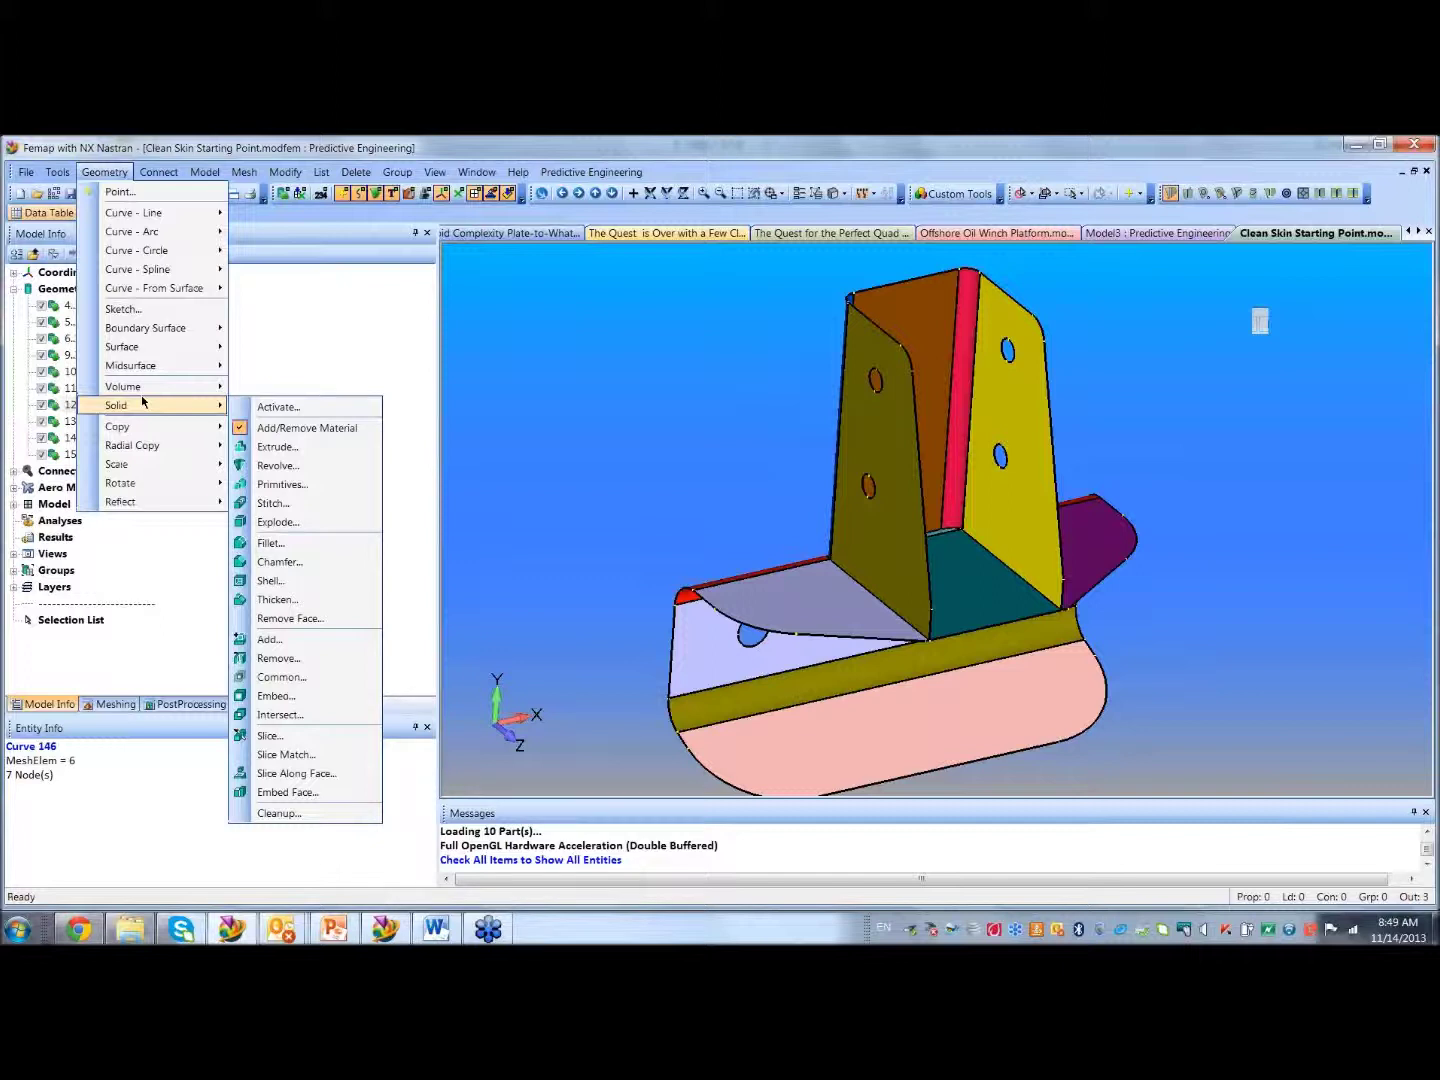
click(309, 503)
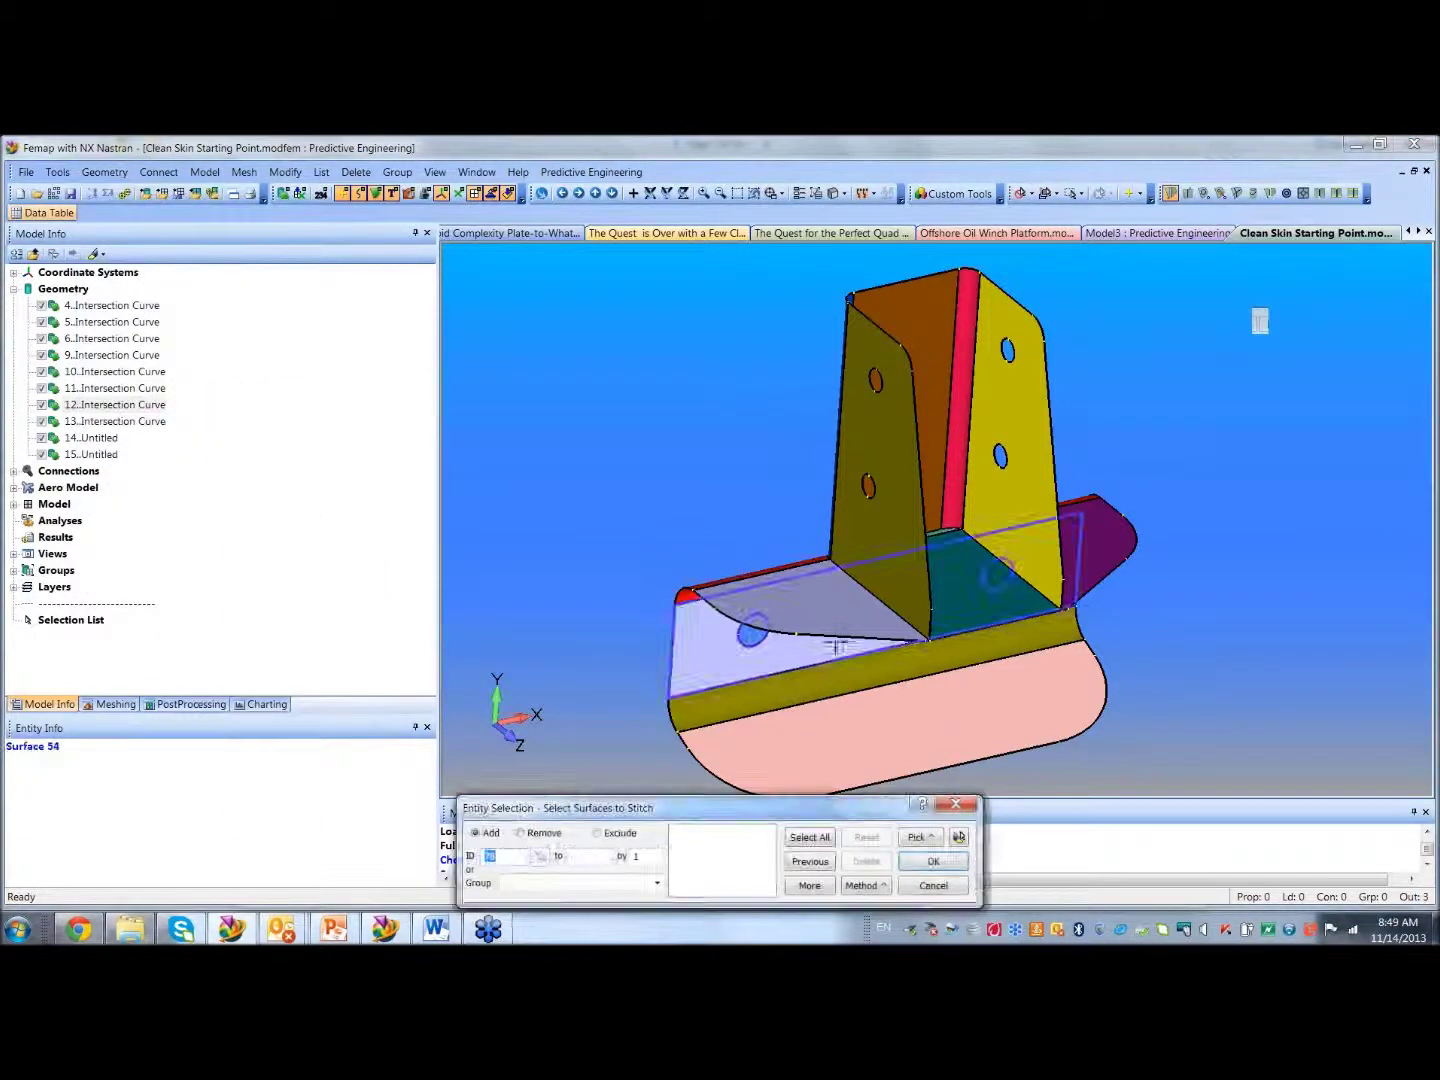
scroll(838, 487, down, 3)
middle_drag(838, 487, 622, 368)
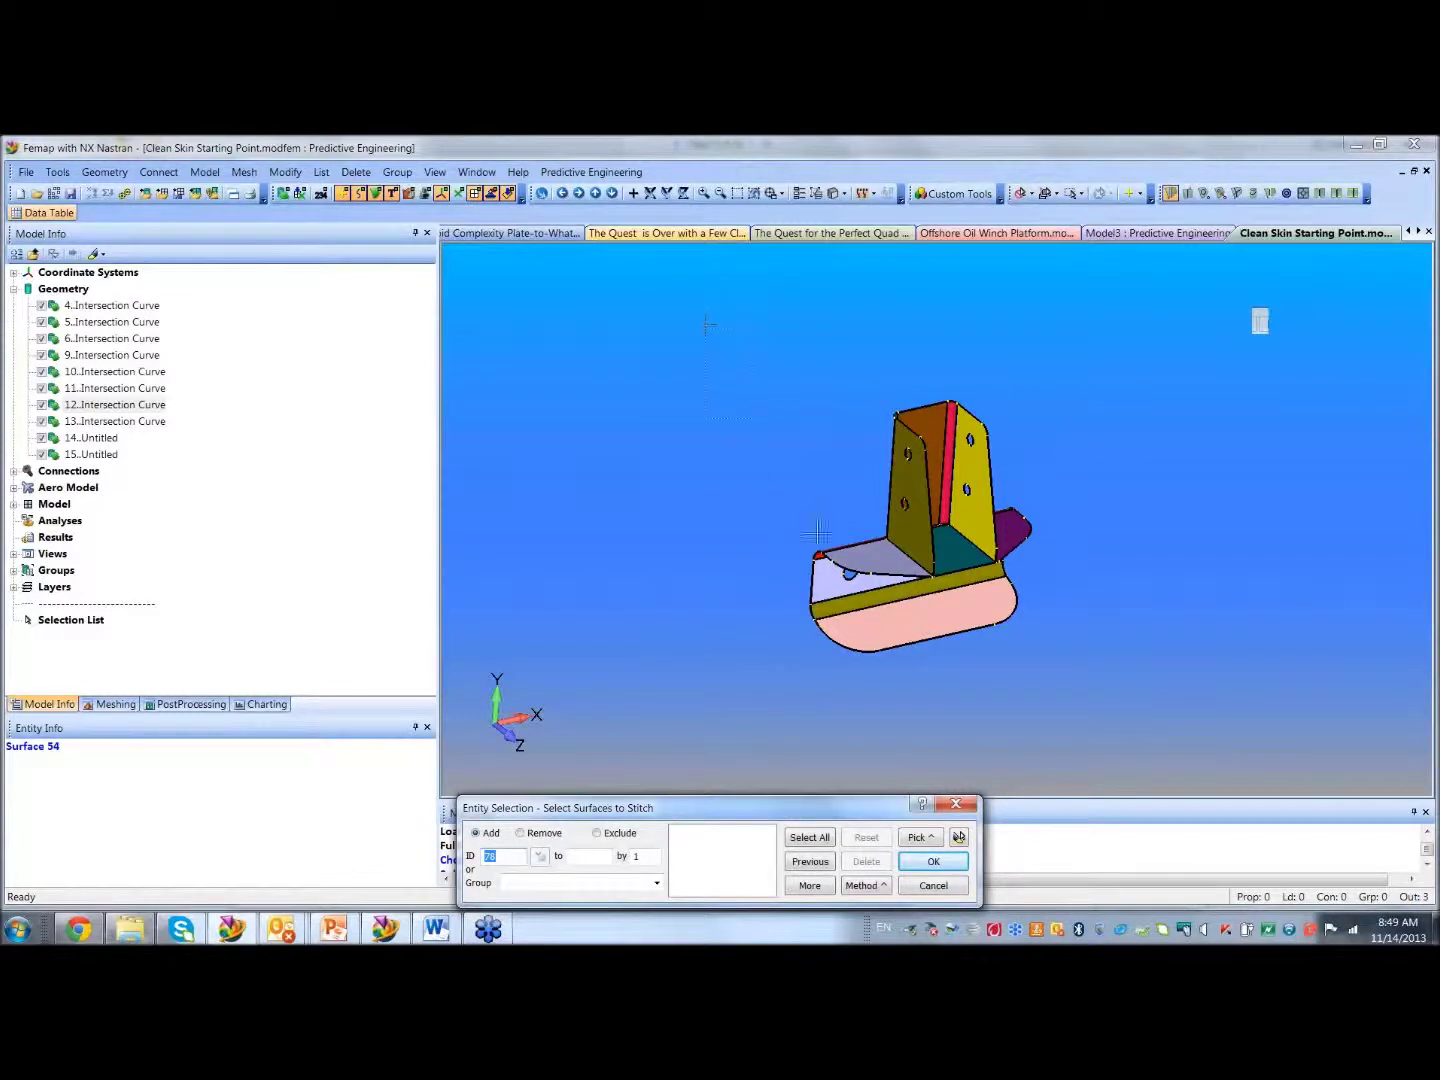
drag(984, 695, 1125, 708)
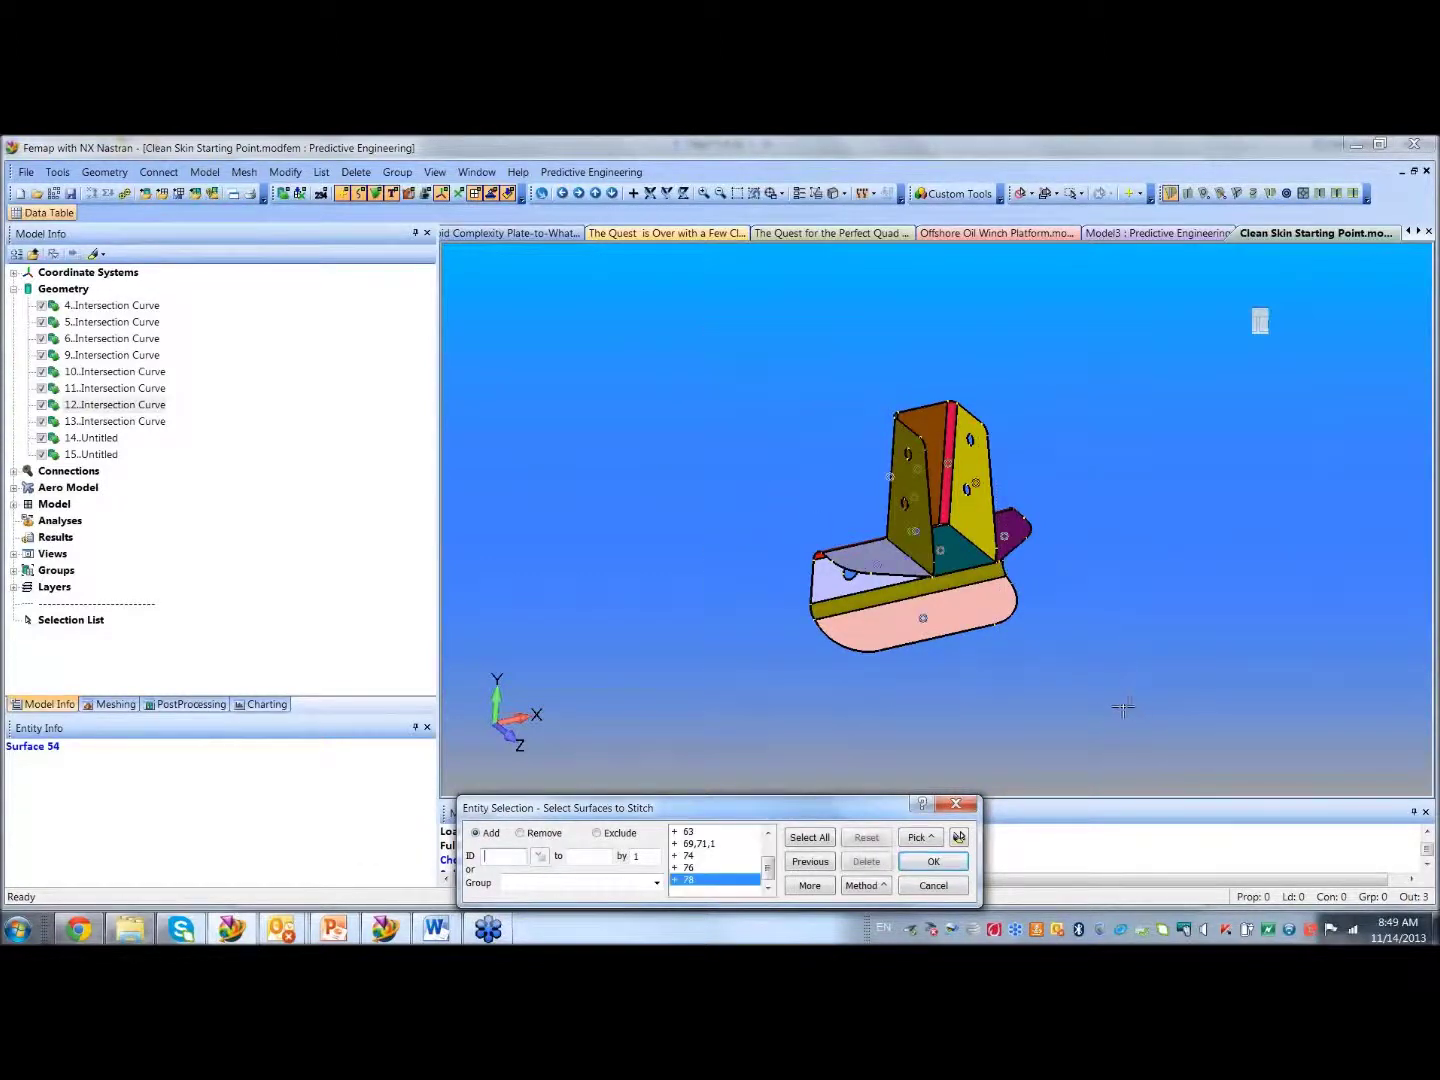
click(958, 838)
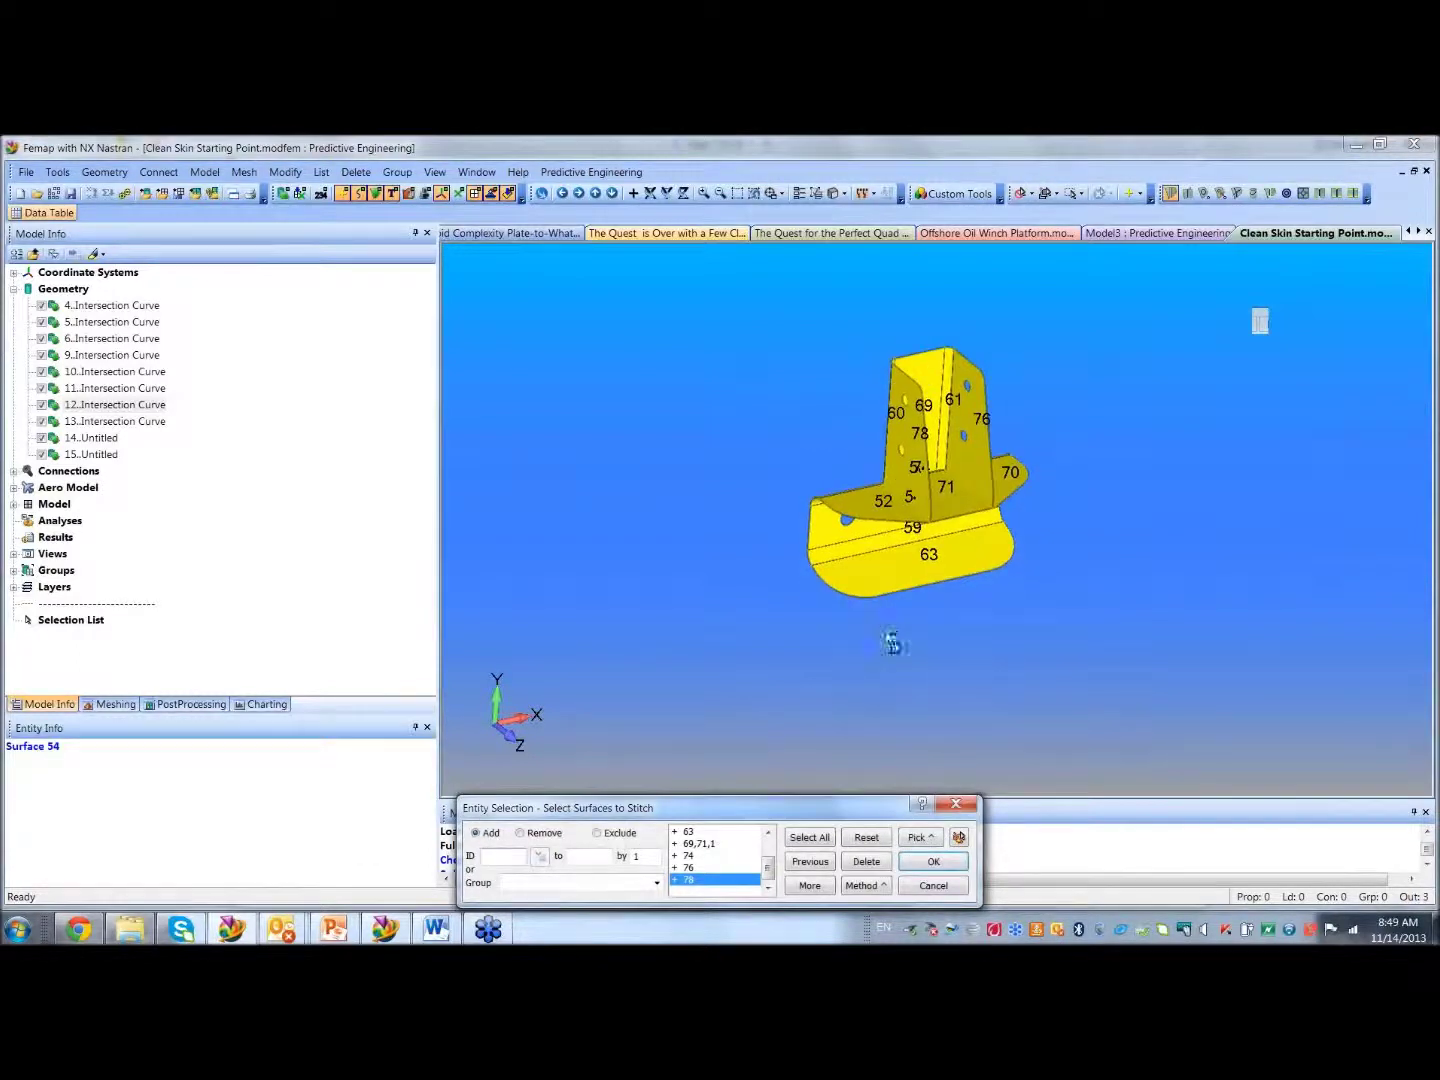
scroll(891, 645, up, 3)
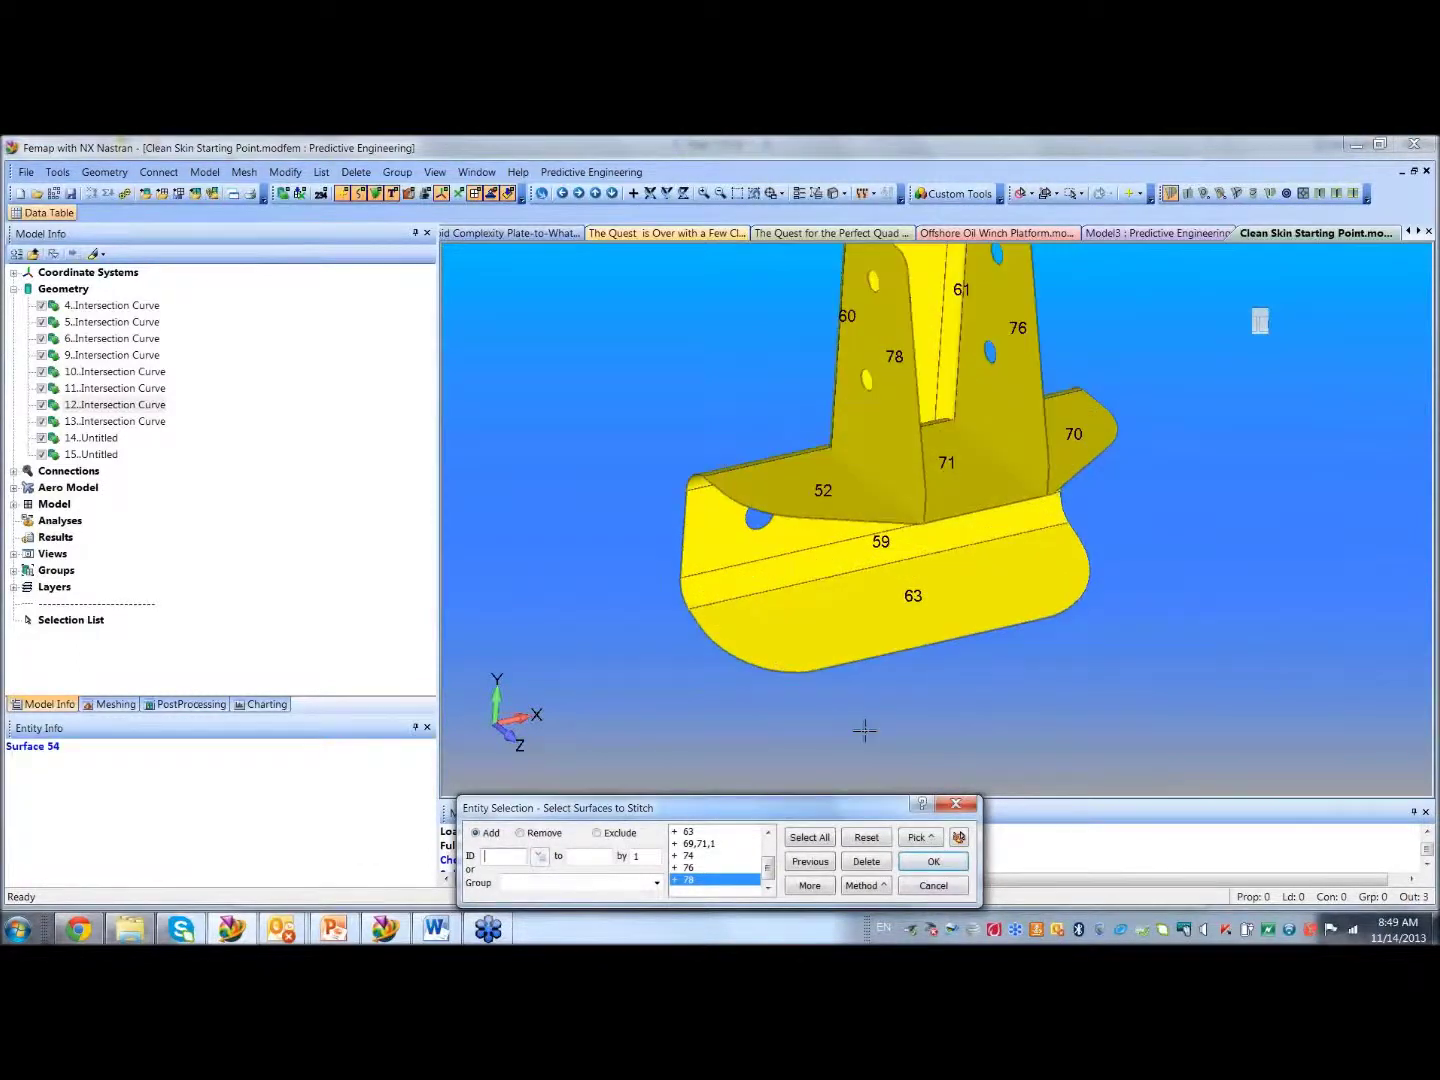
click(958, 838)
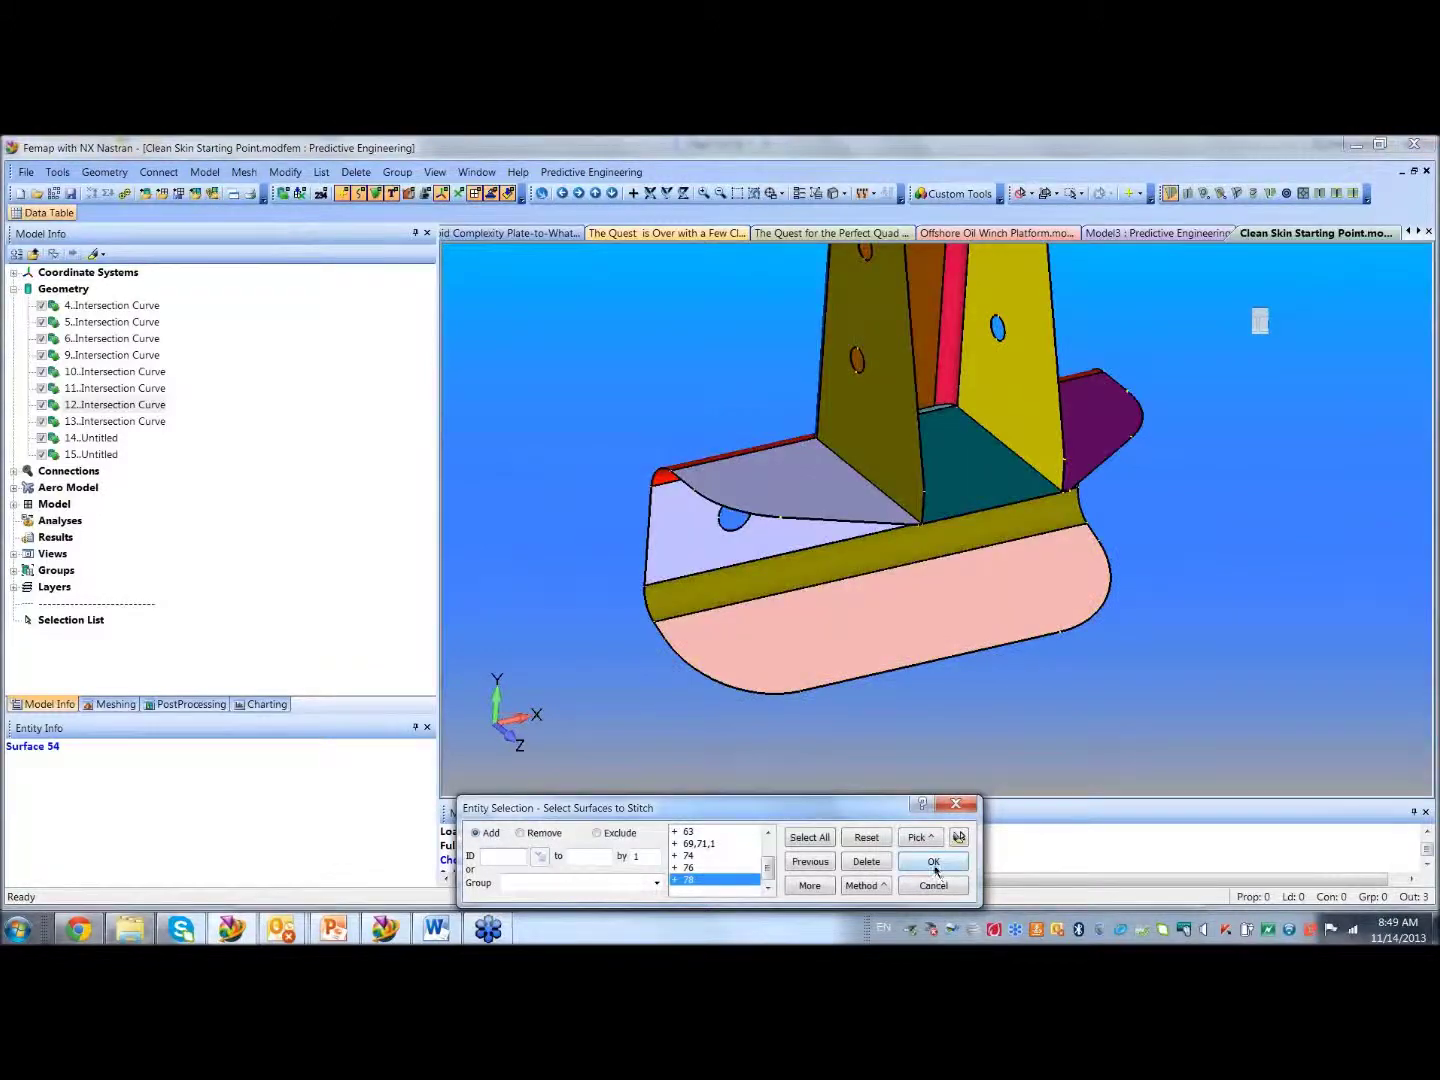
click(933, 861)
click(810, 861)
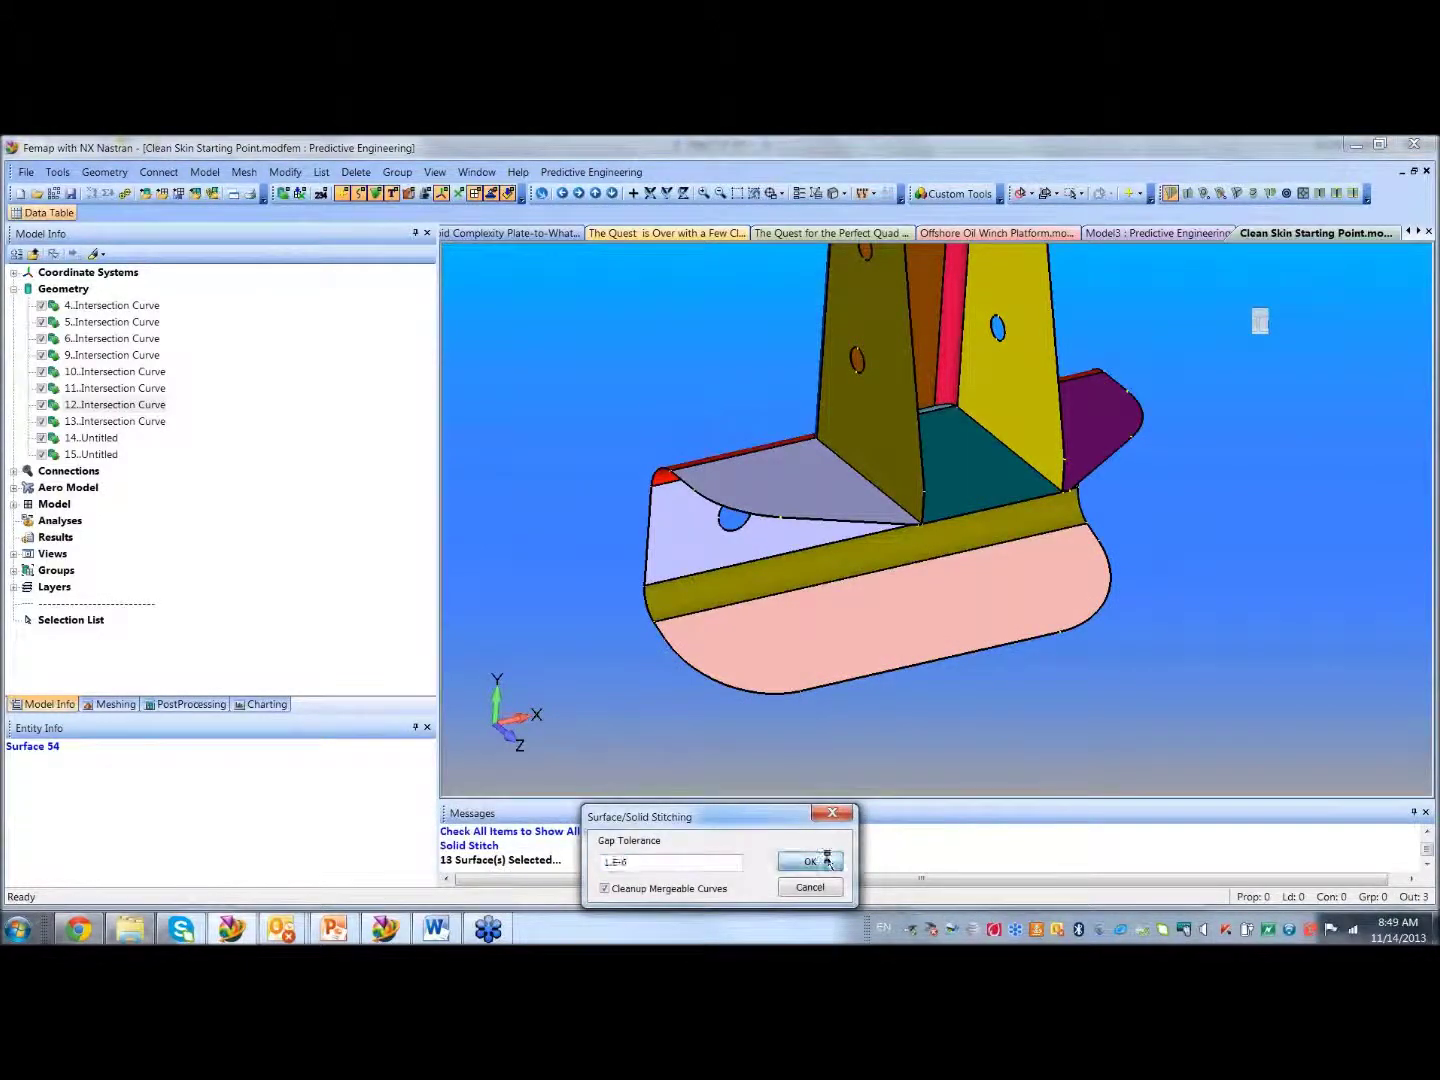
Inspect the free edges and the extent of each stitched body by toggling the visibility of bodies 16 and 17
scroll(829, 591, down, 3)
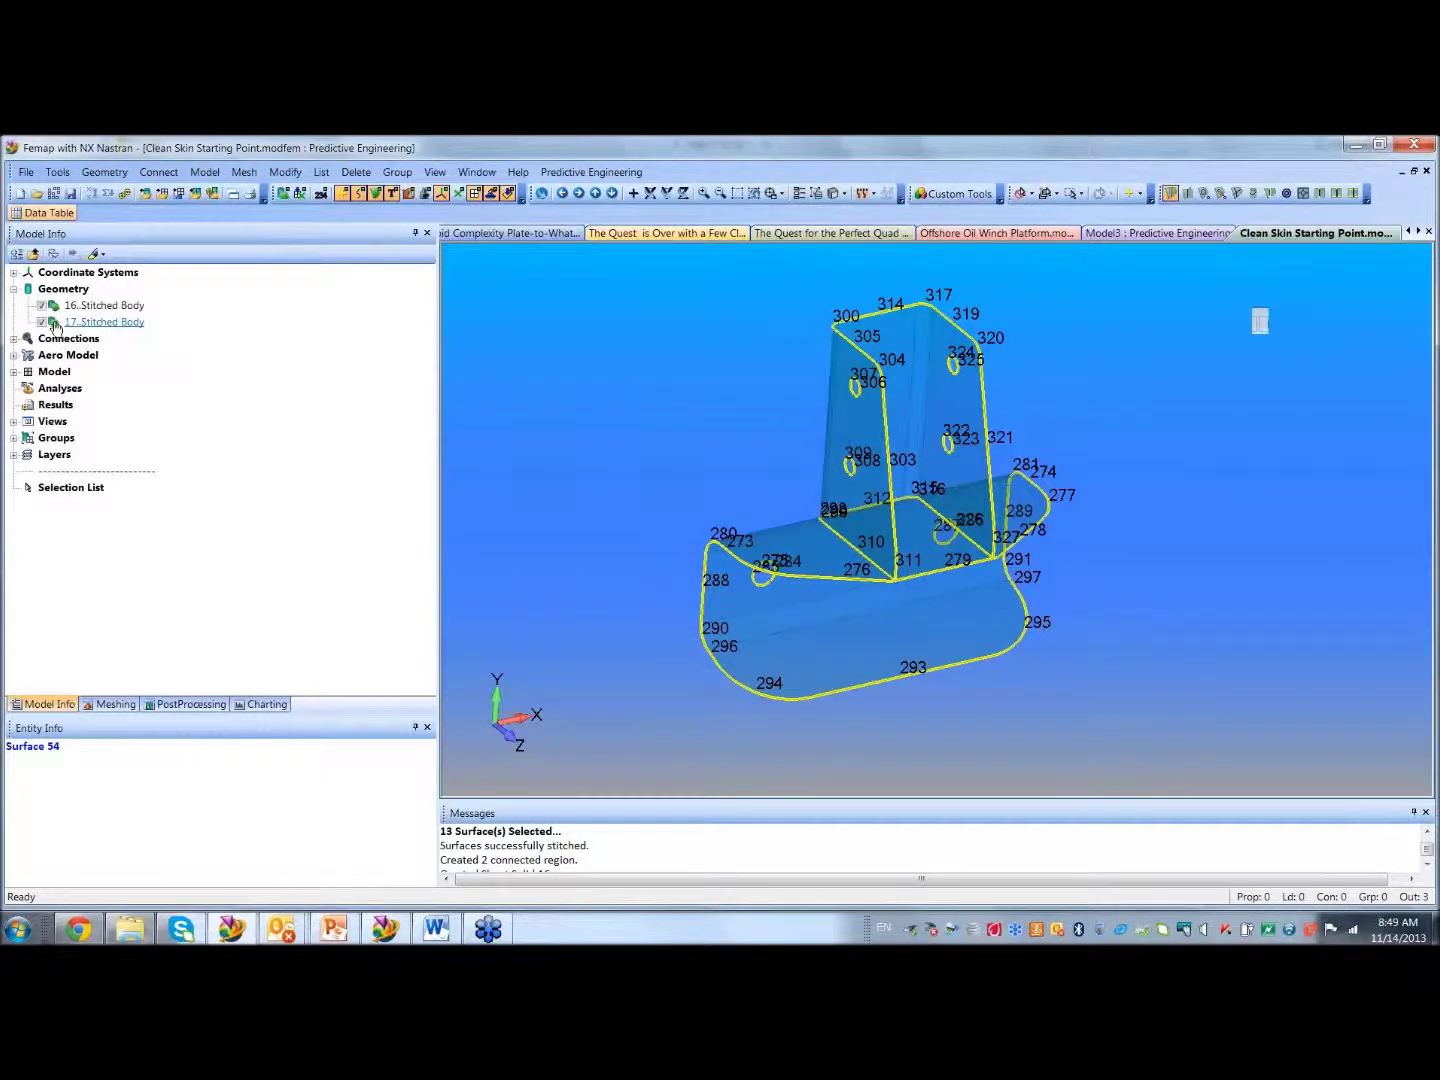
click(108, 323)
click(41, 322)
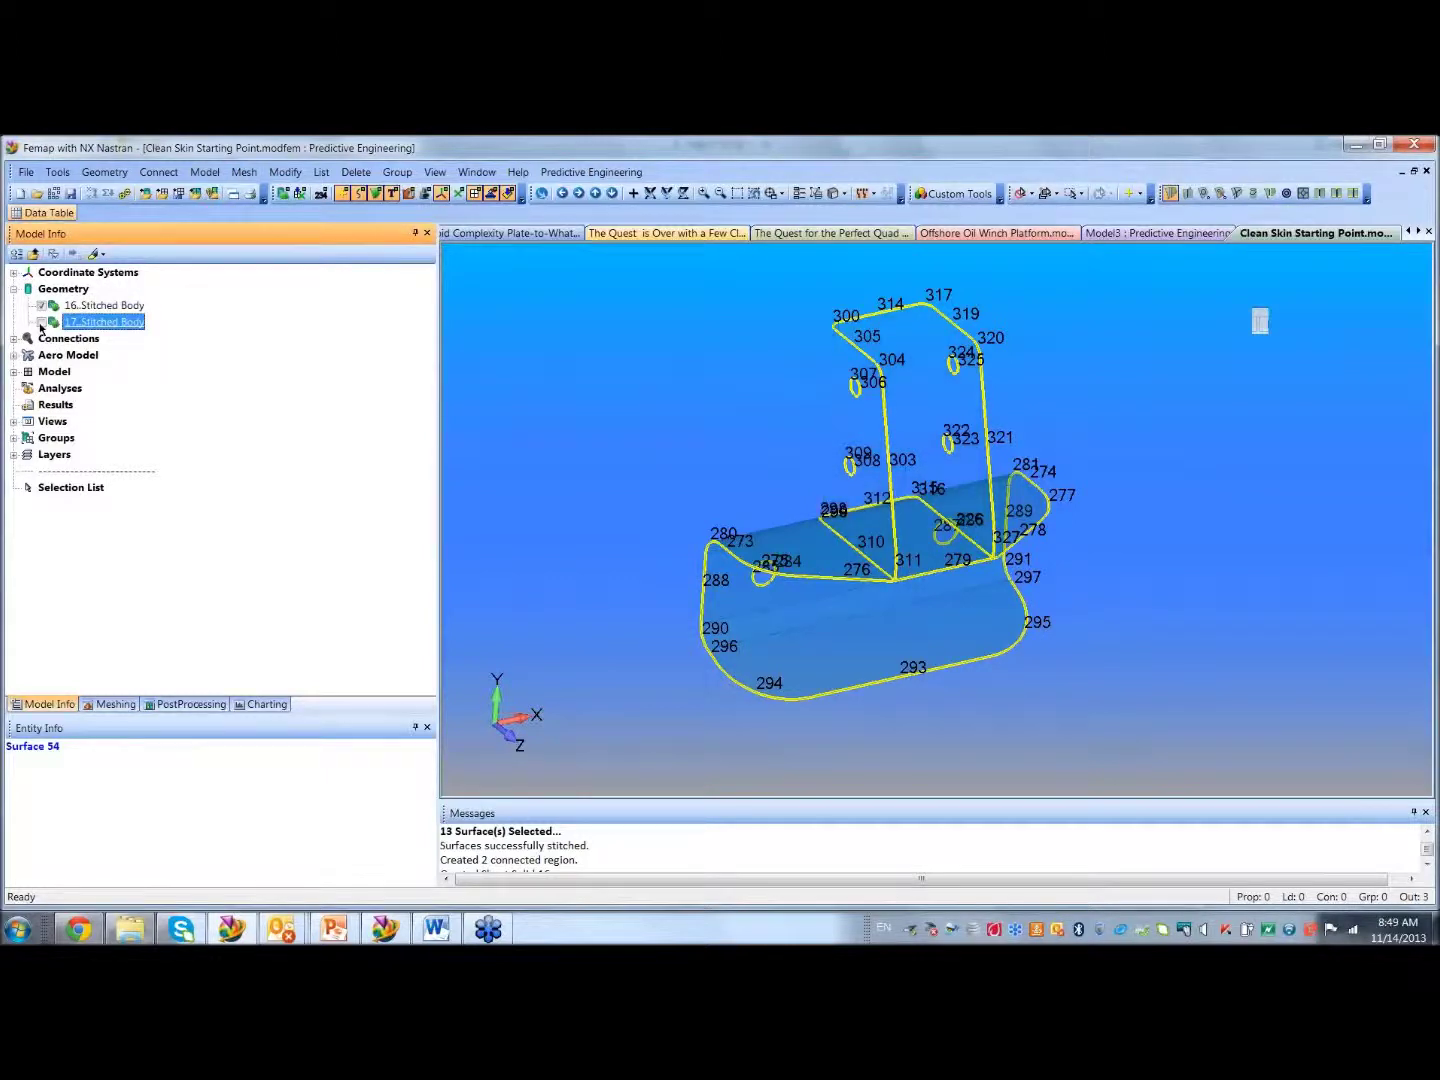
click(41, 322)
click(586, 410)
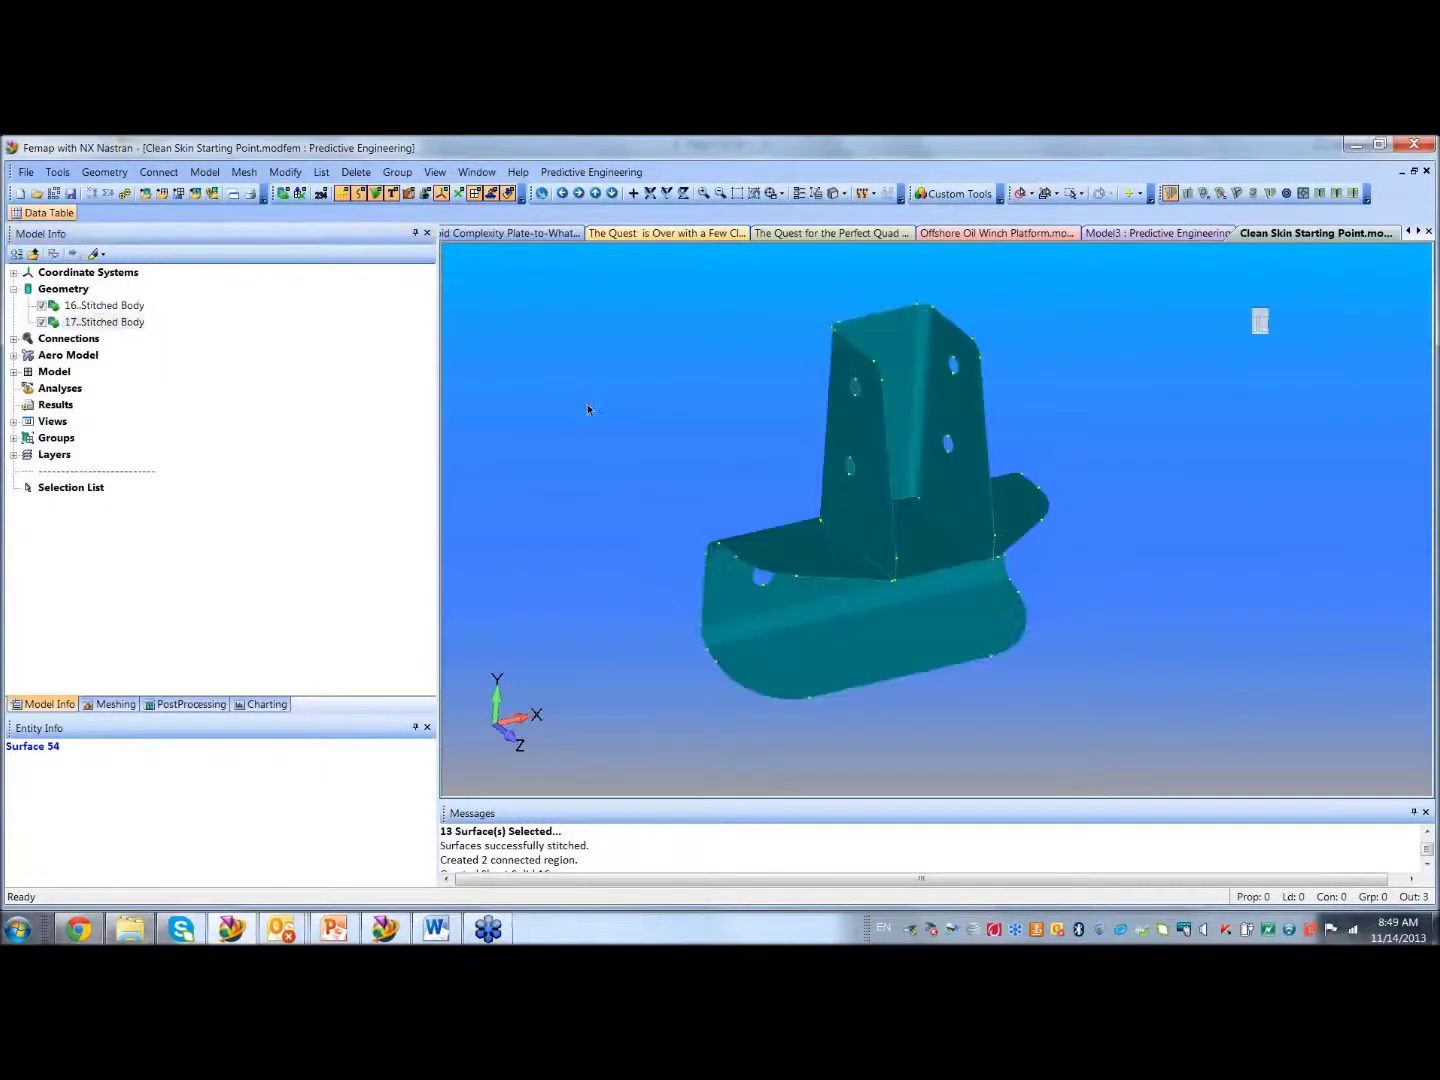
click(104, 322)
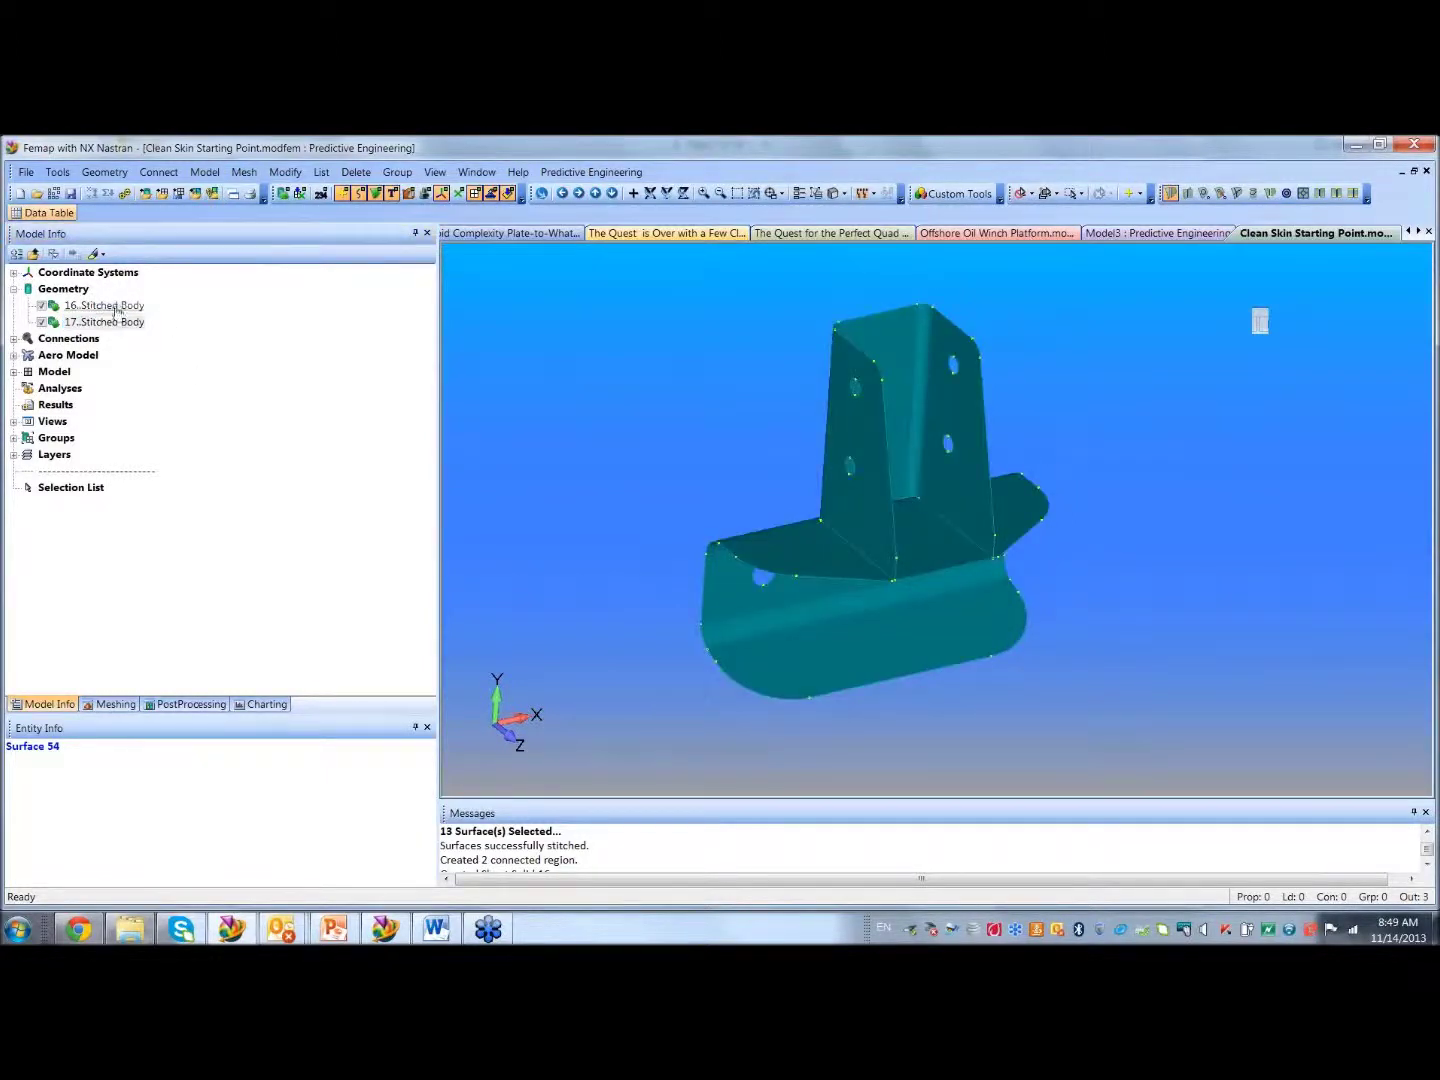
click(41, 322)
click(41, 307)
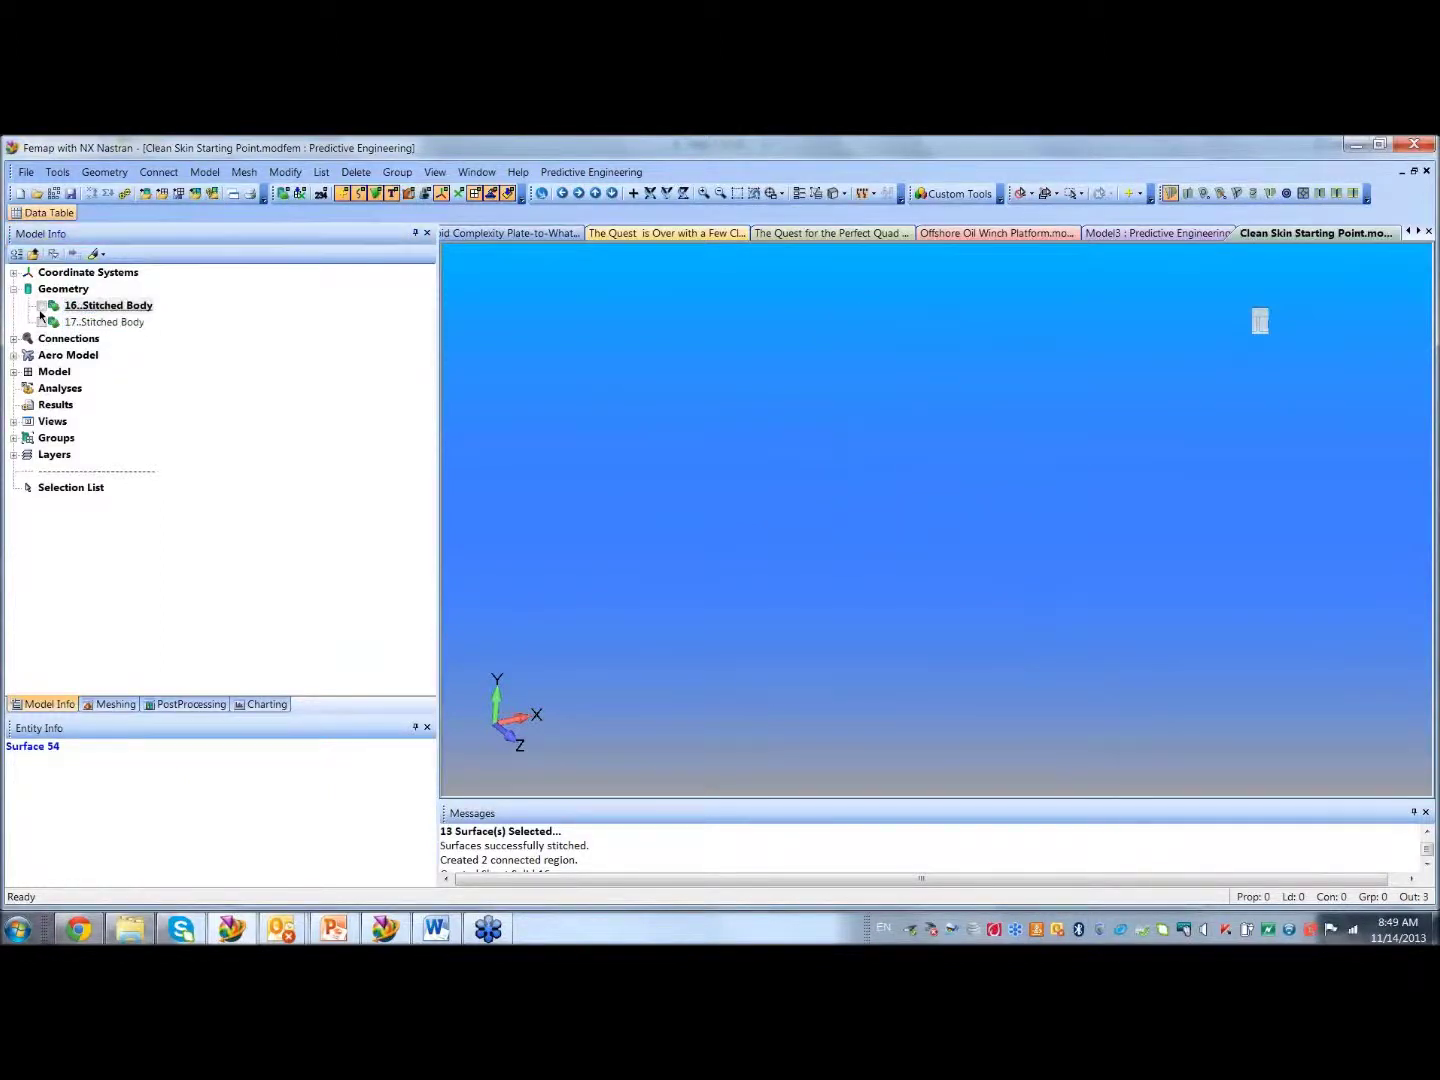
click(41, 320)
click(41, 321)
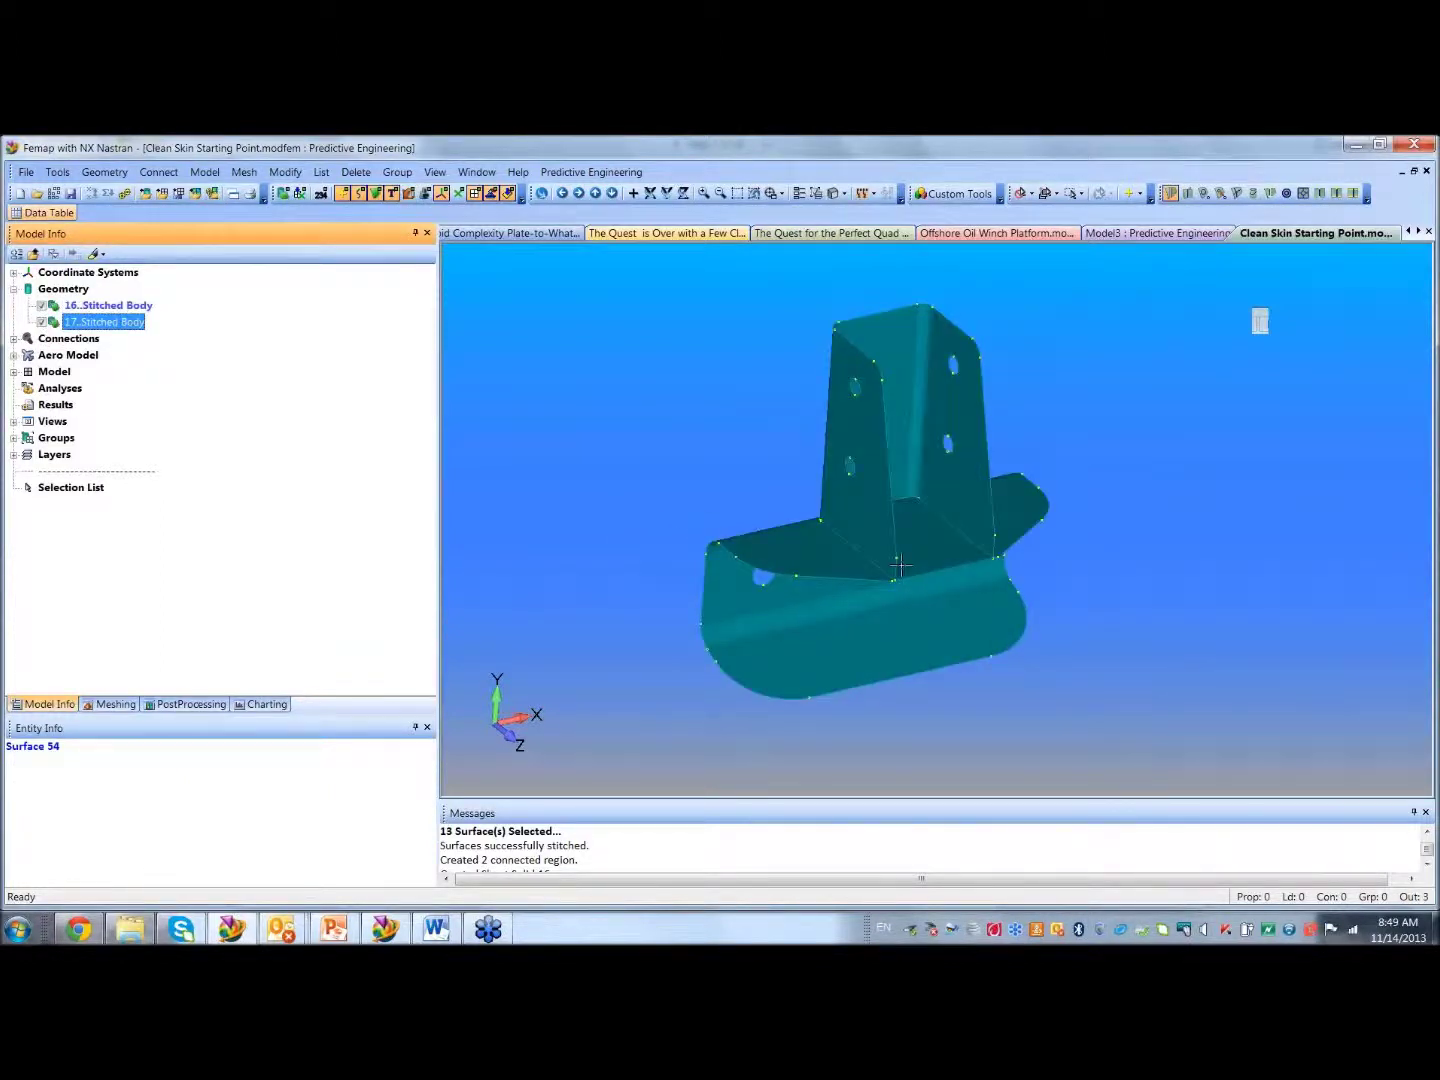
Combine the two stitched bodies into one general body with NonManifold Add
click(105, 172)
mouse_move(130, 346)
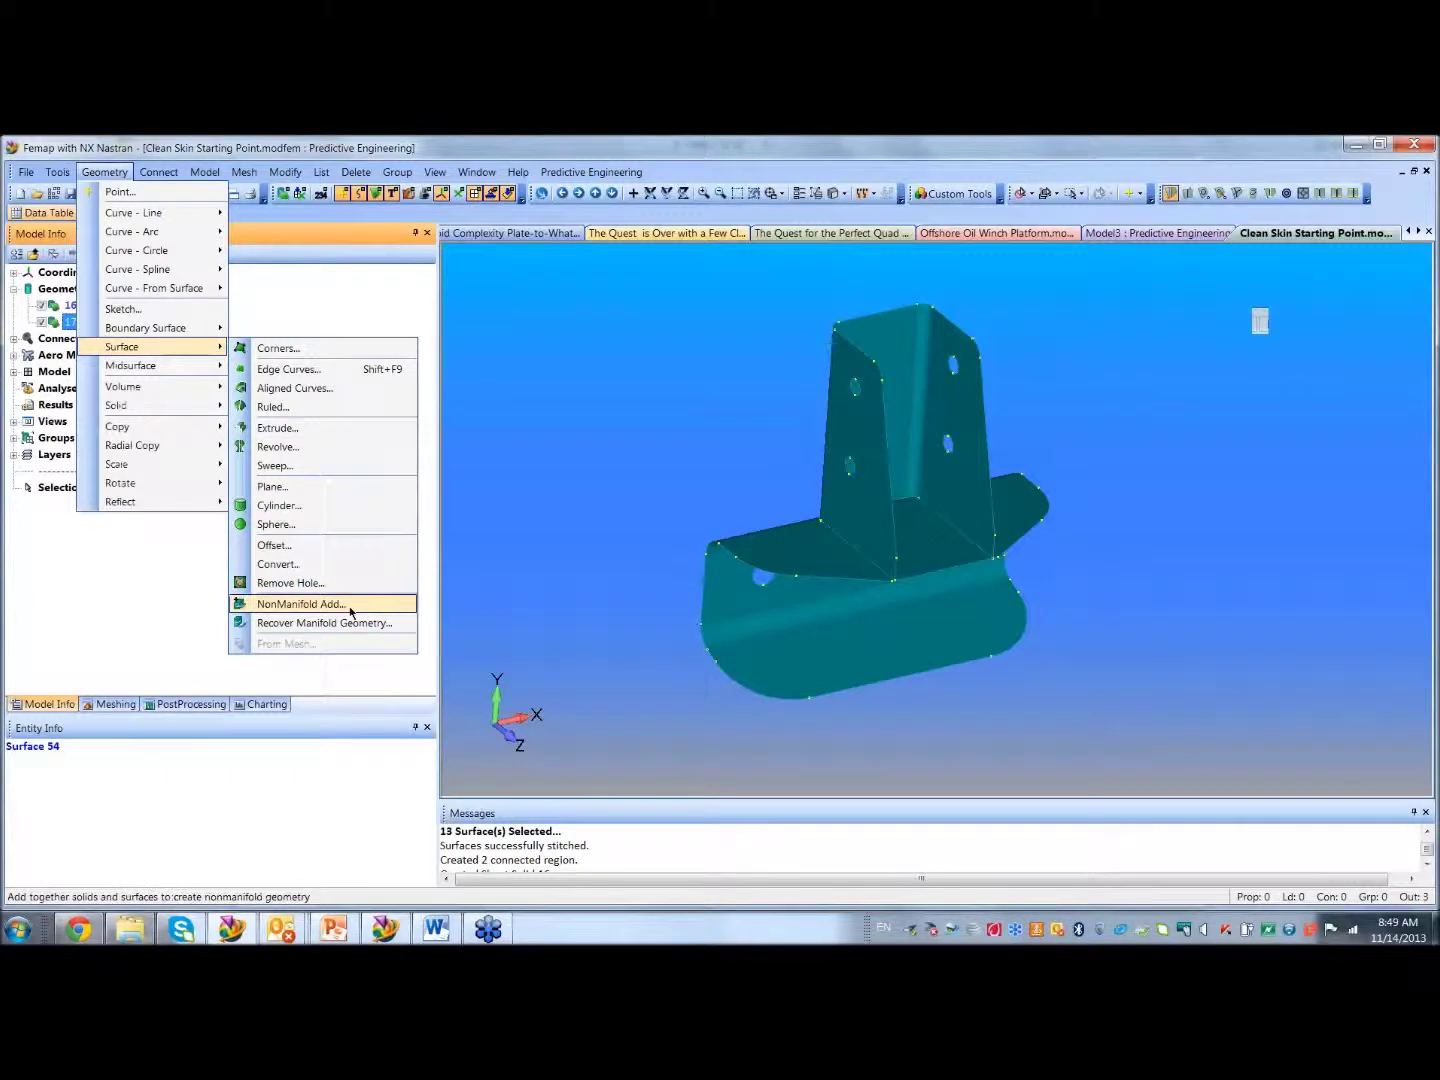
click(300, 604)
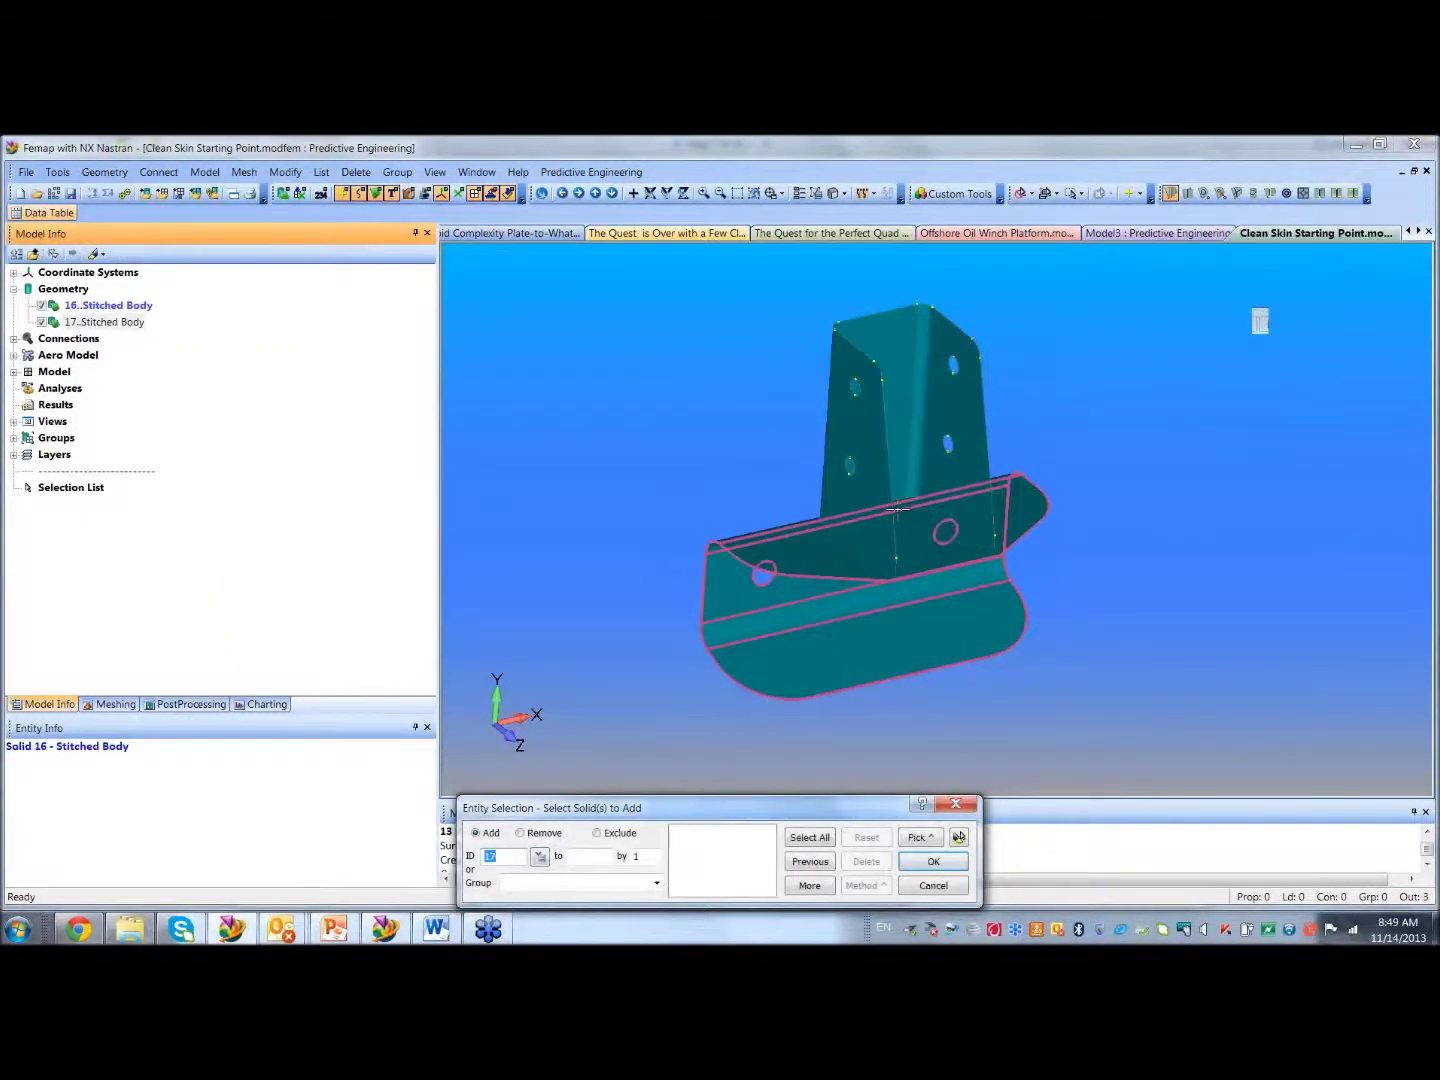
click(898, 508)
click(880, 460)
click(932, 862)
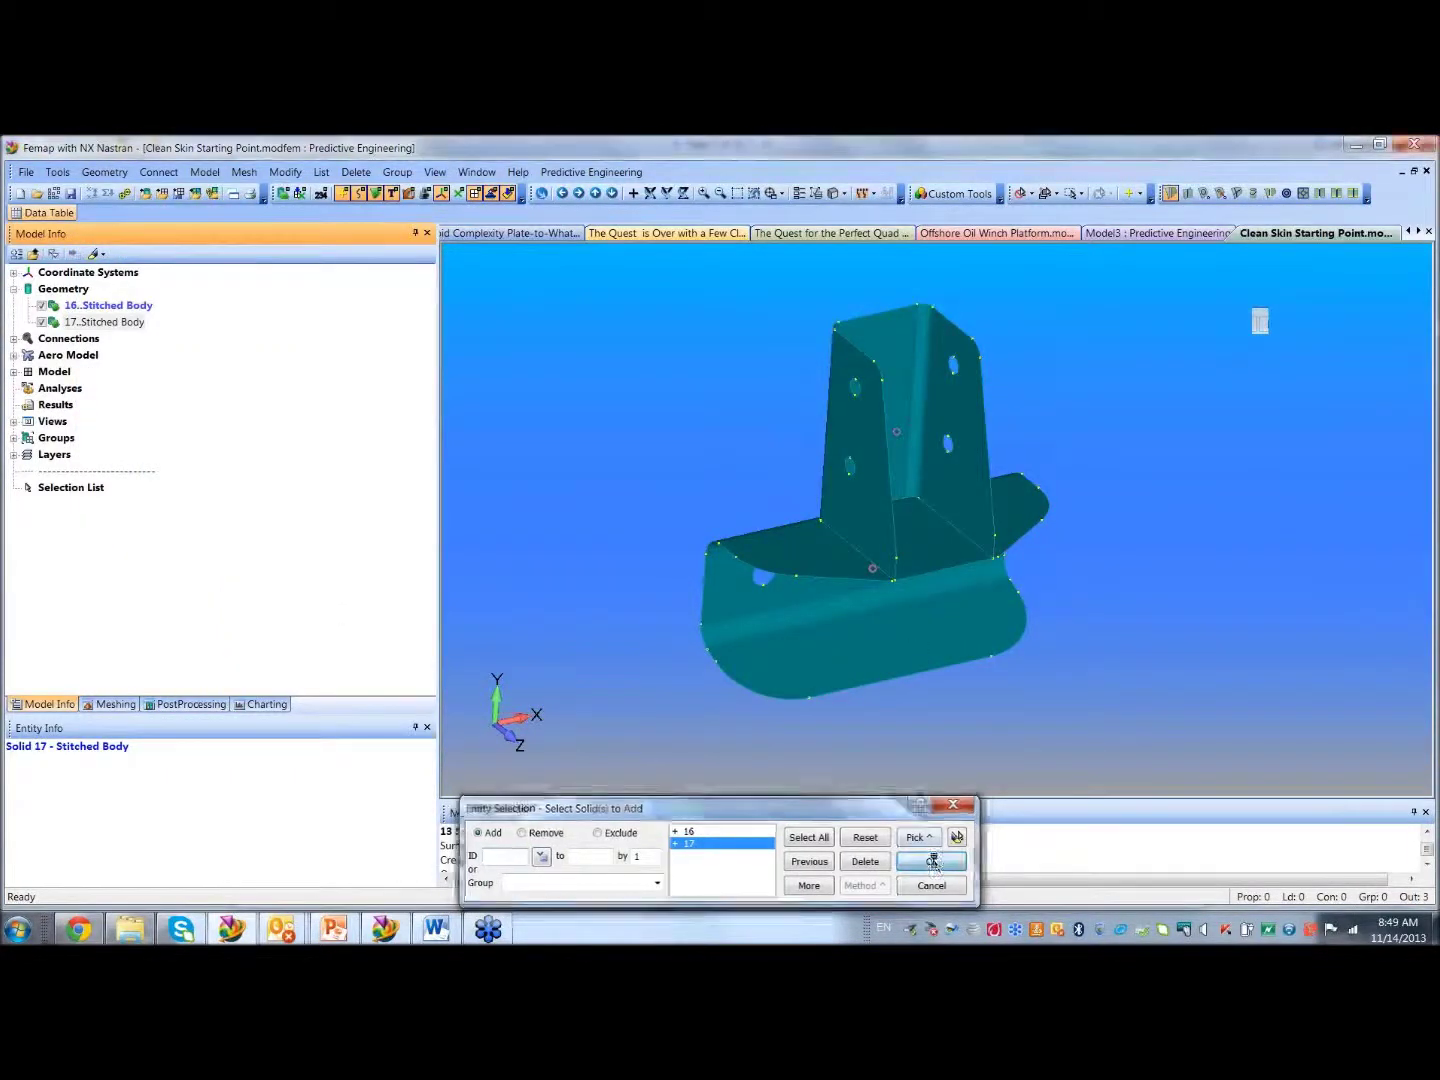
click(818, 862)
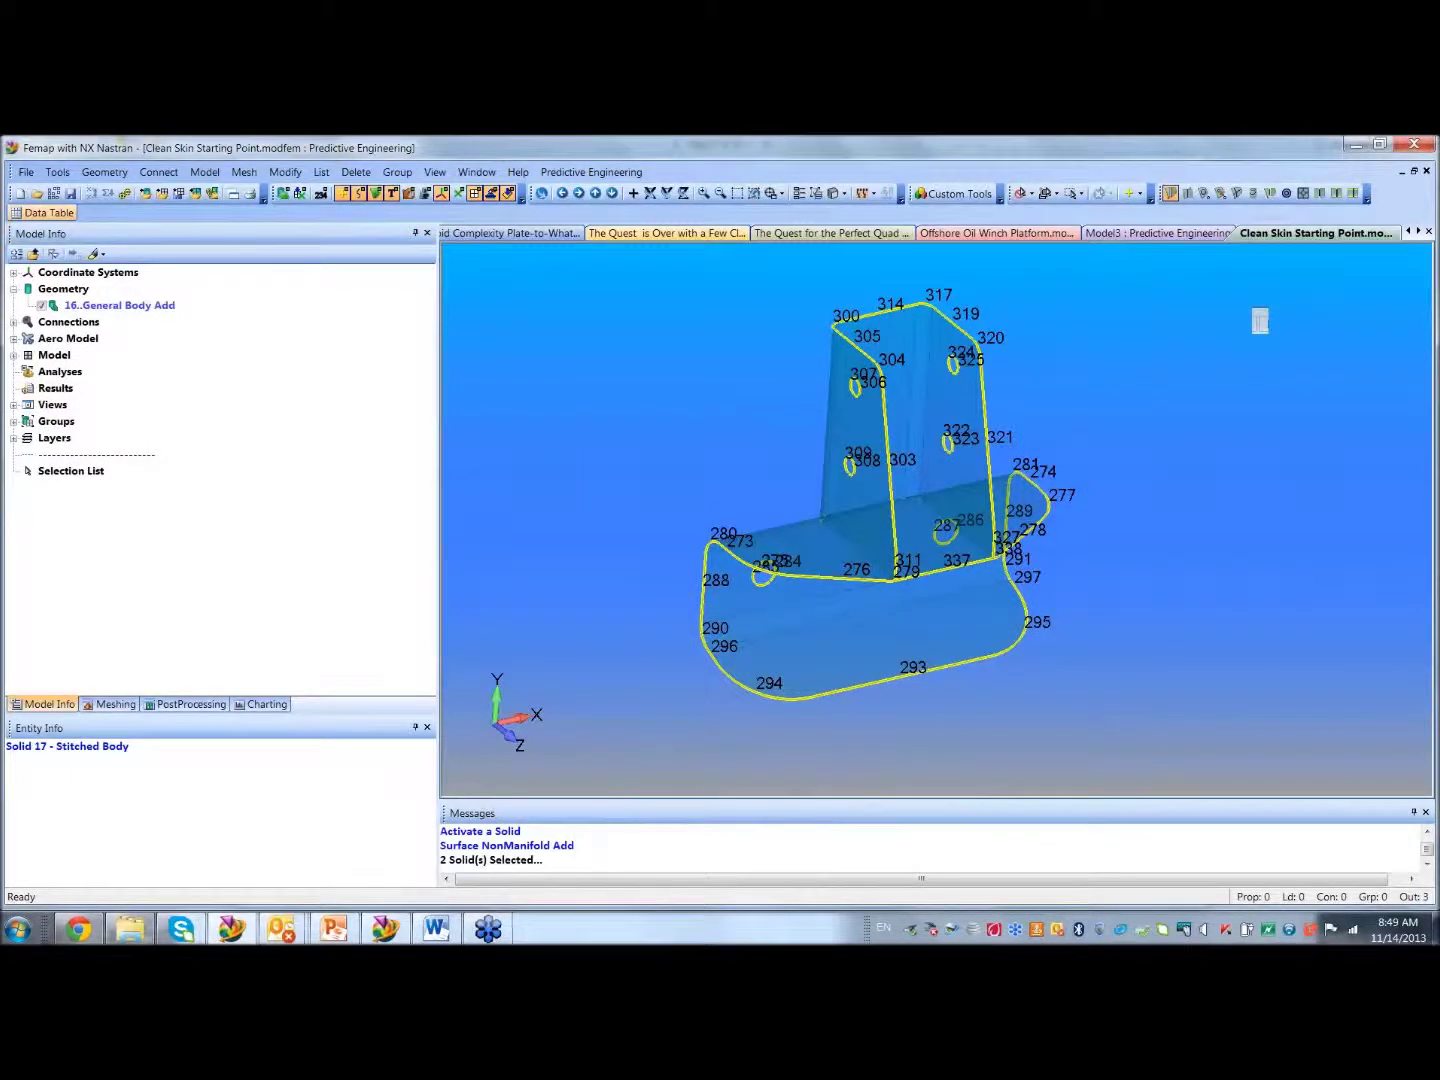
Inspect the combined bracket body up close, and switch to the Word document to turn it to page 8
scroll(755, 600, up, 5)
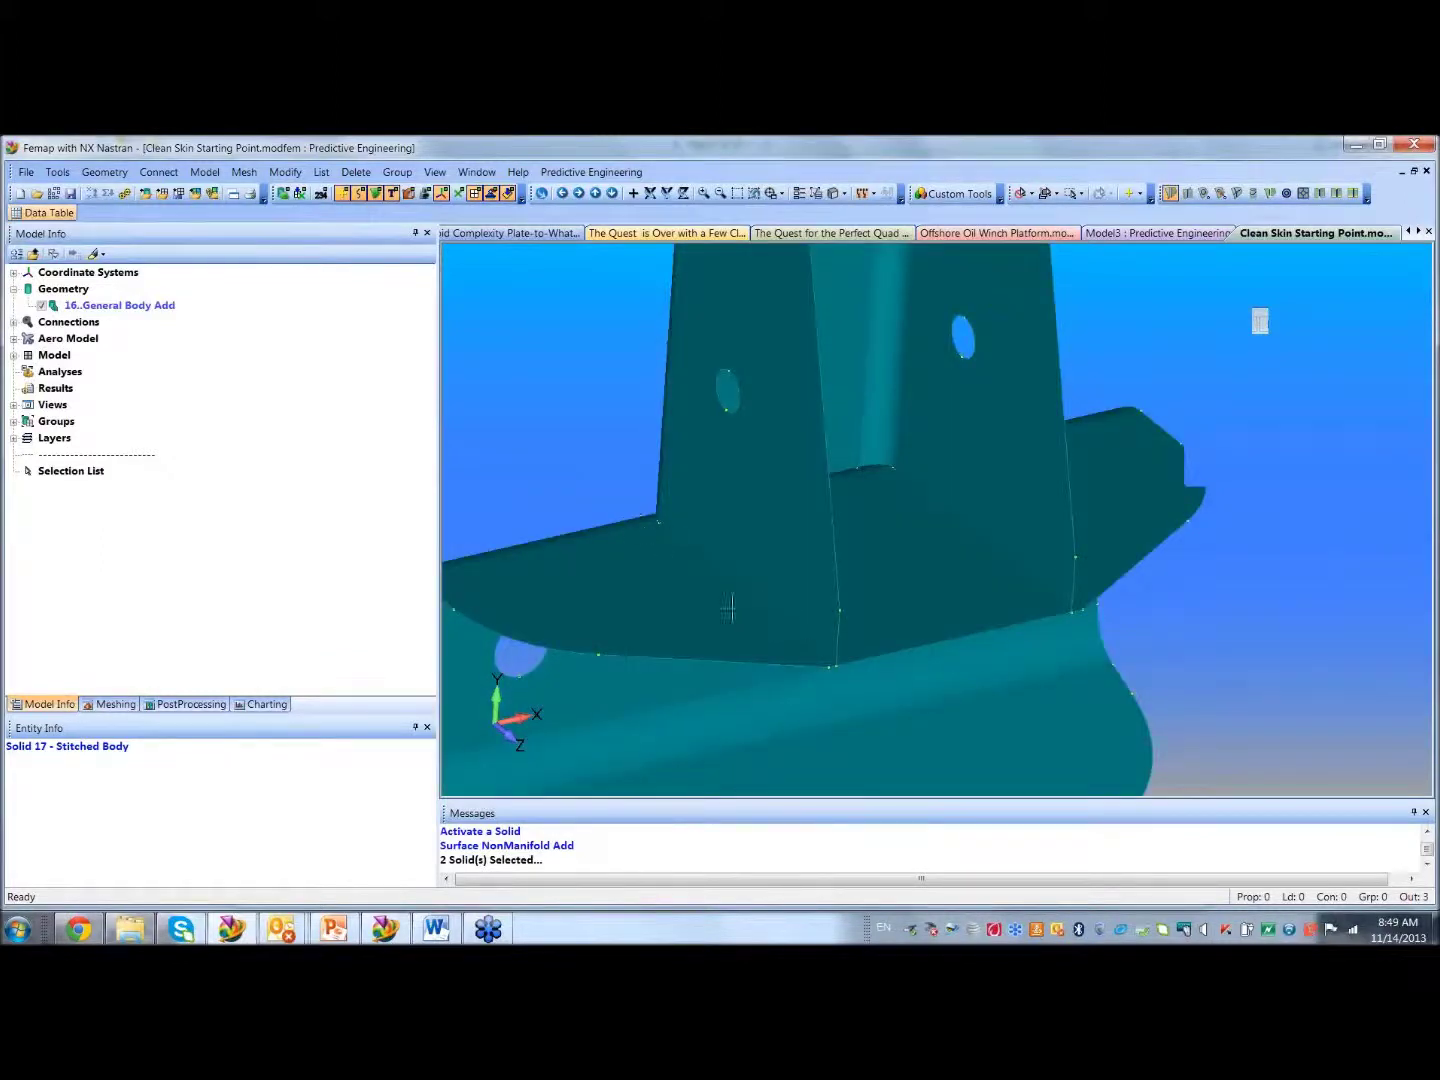
scroll(728, 607, down, 3)
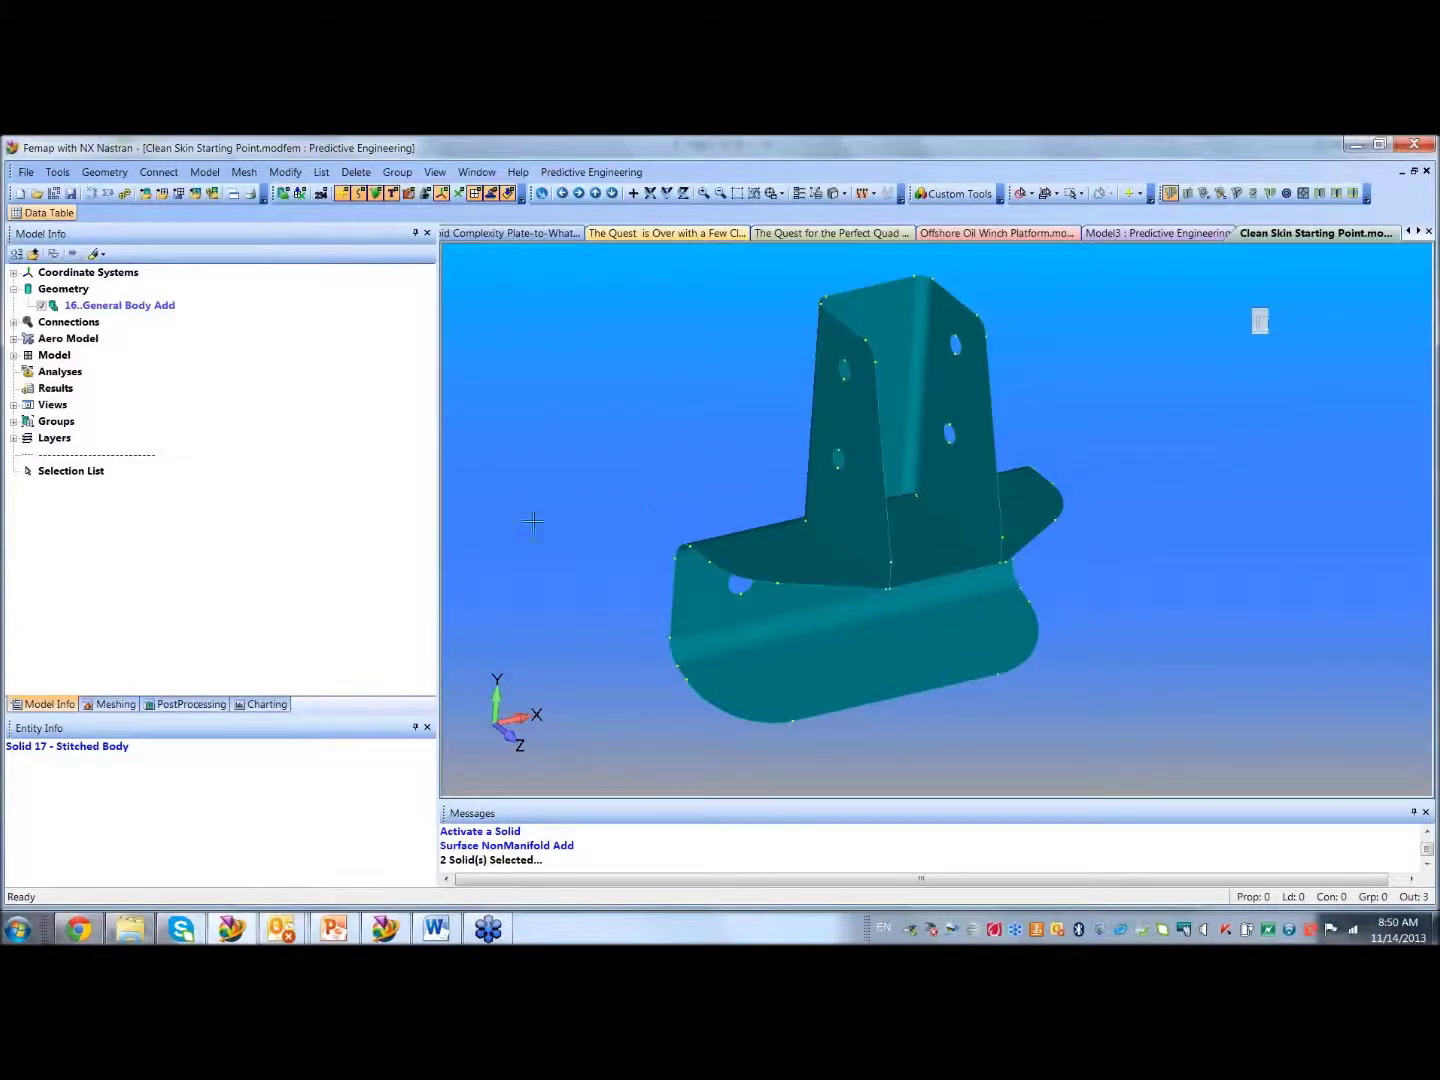
click(385, 935)
scroll(820, 598, down, 2)
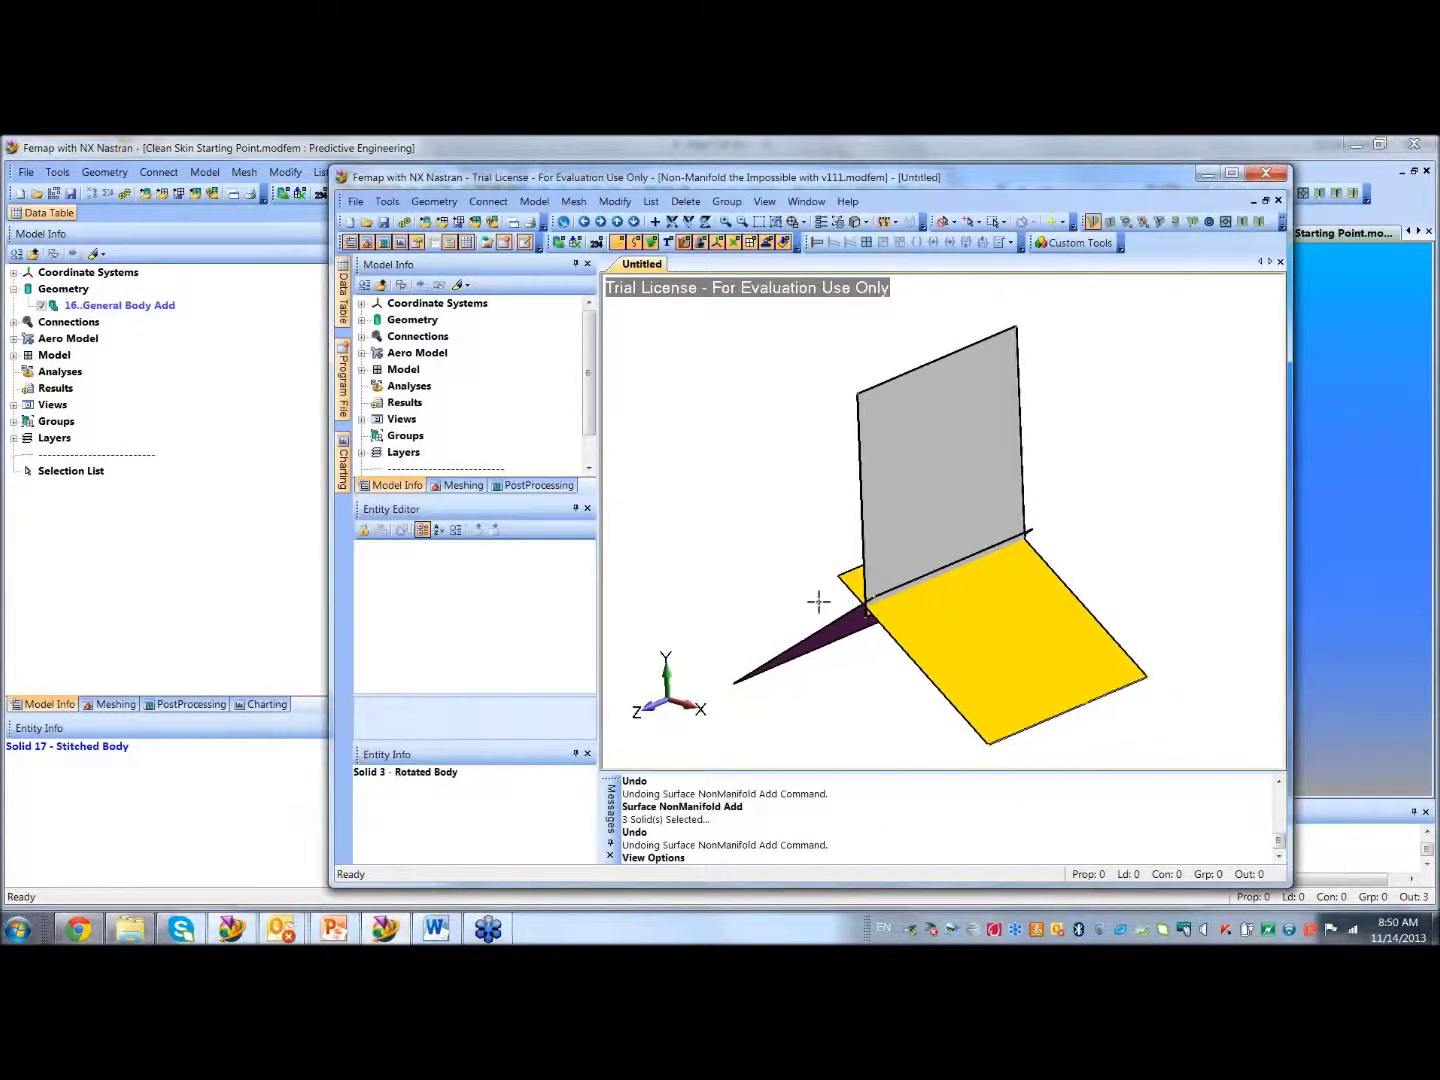
click(436, 929)
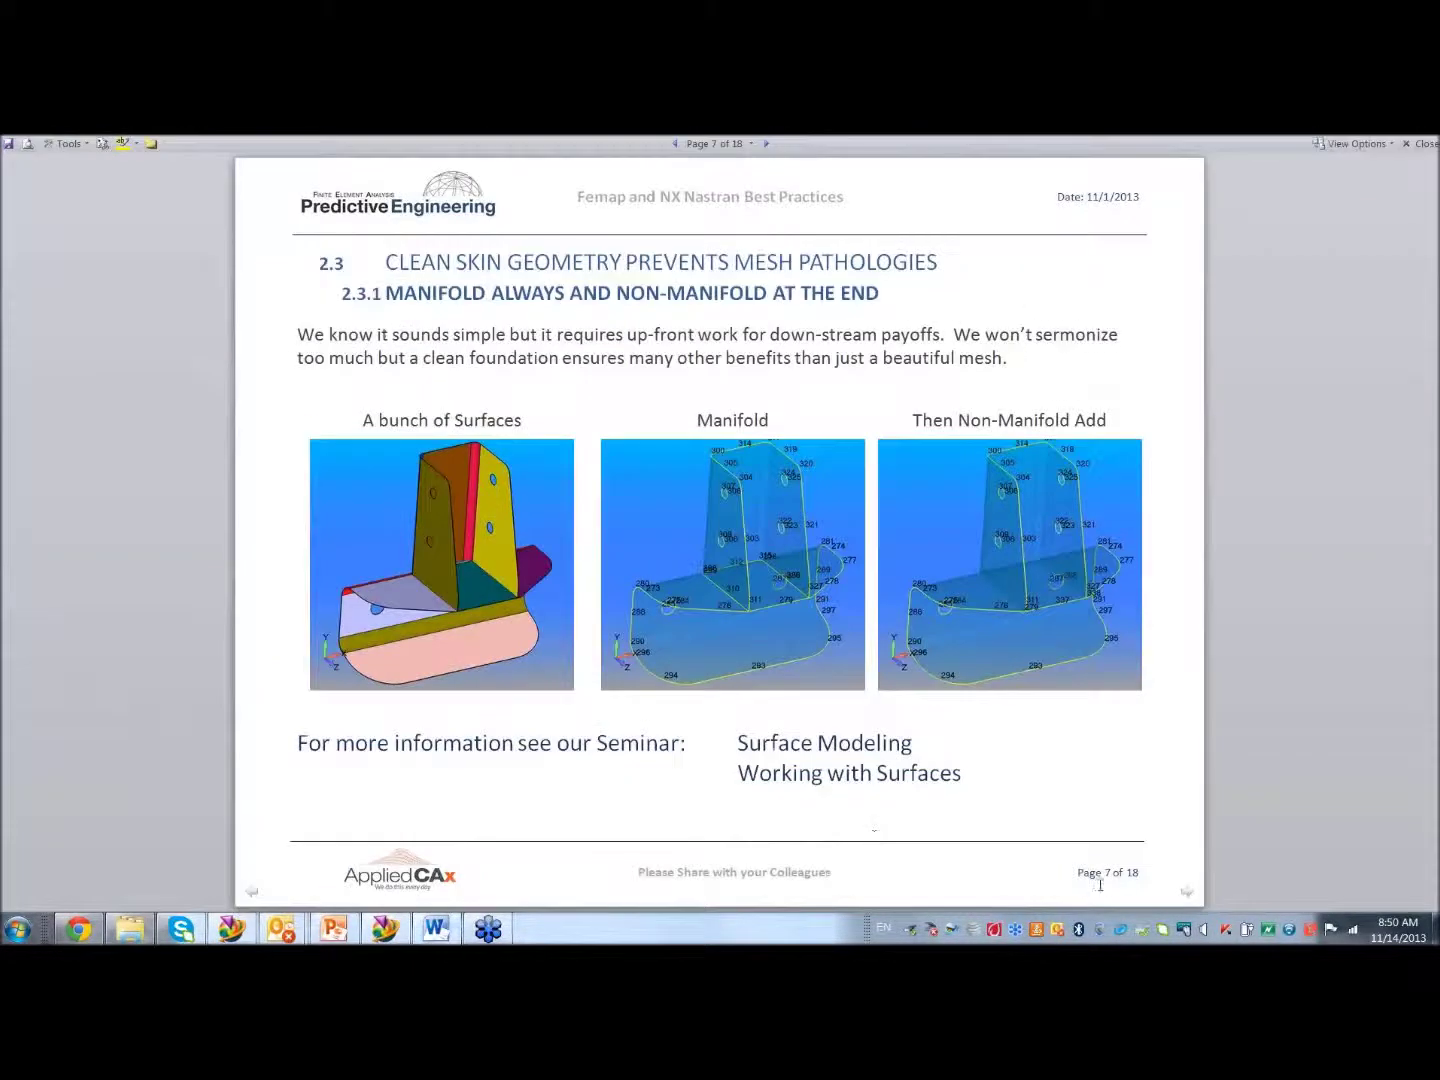
click(1182, 894)
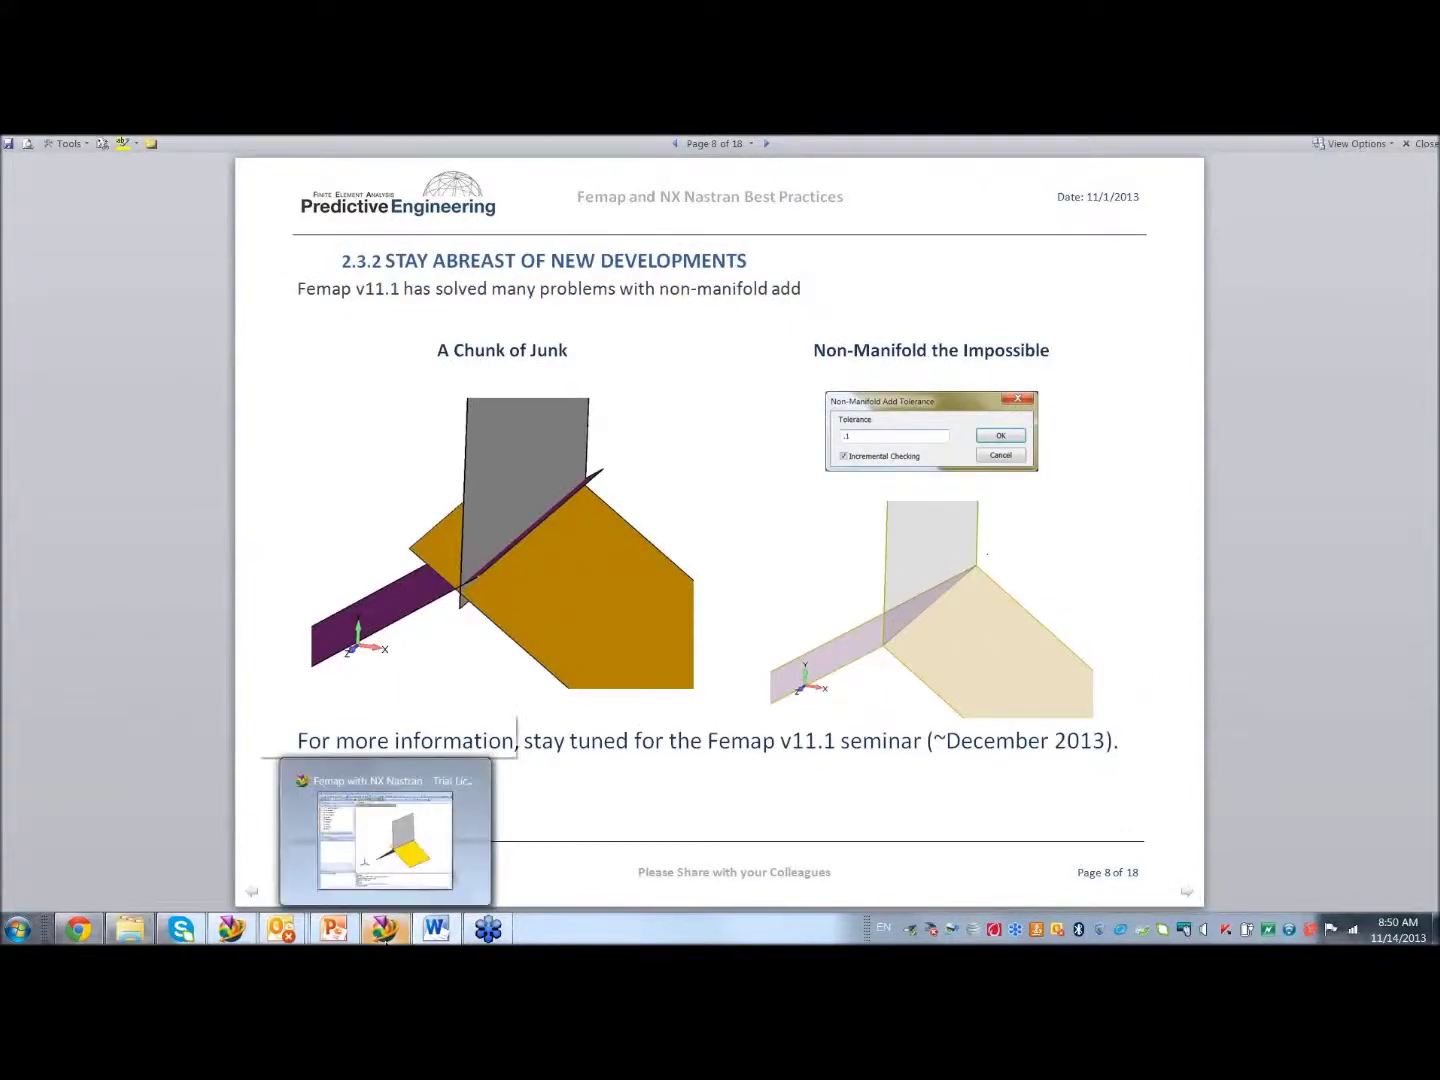
Switch to the Femap trial window with the Non-Manifold the Impossible model and examine the edge where the three plates meet
click(385, 932)
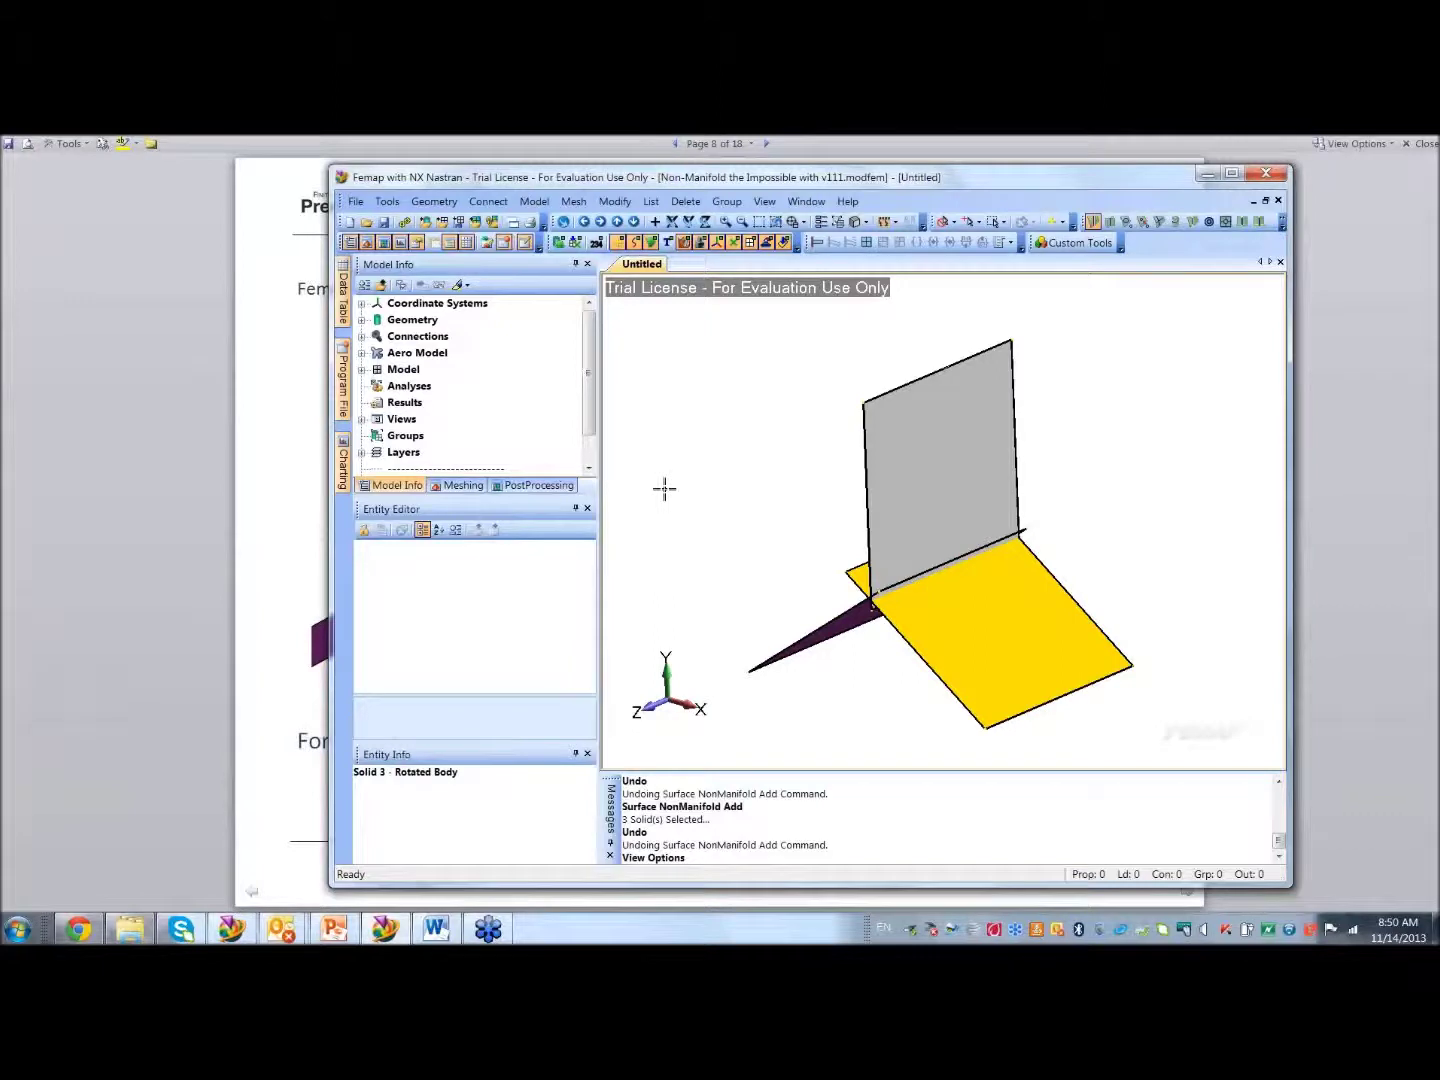
middle_drag(793, 410, 818, 503)
scroll(974, 601, up, 3)
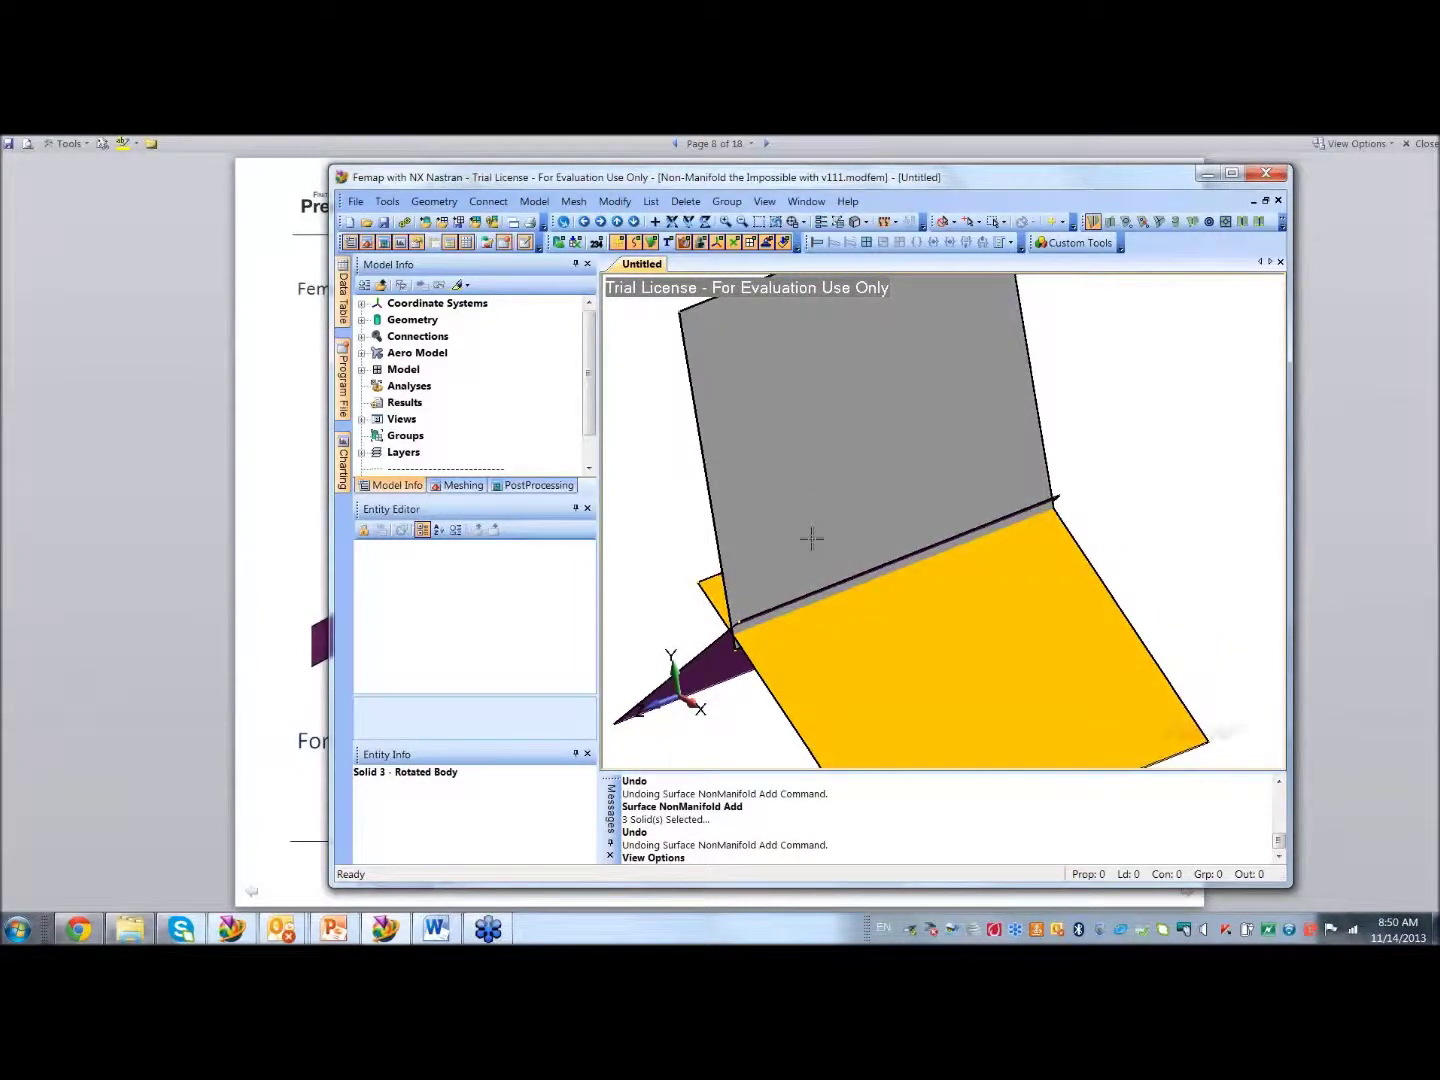
middle_drag(884, 611, 913, 553)
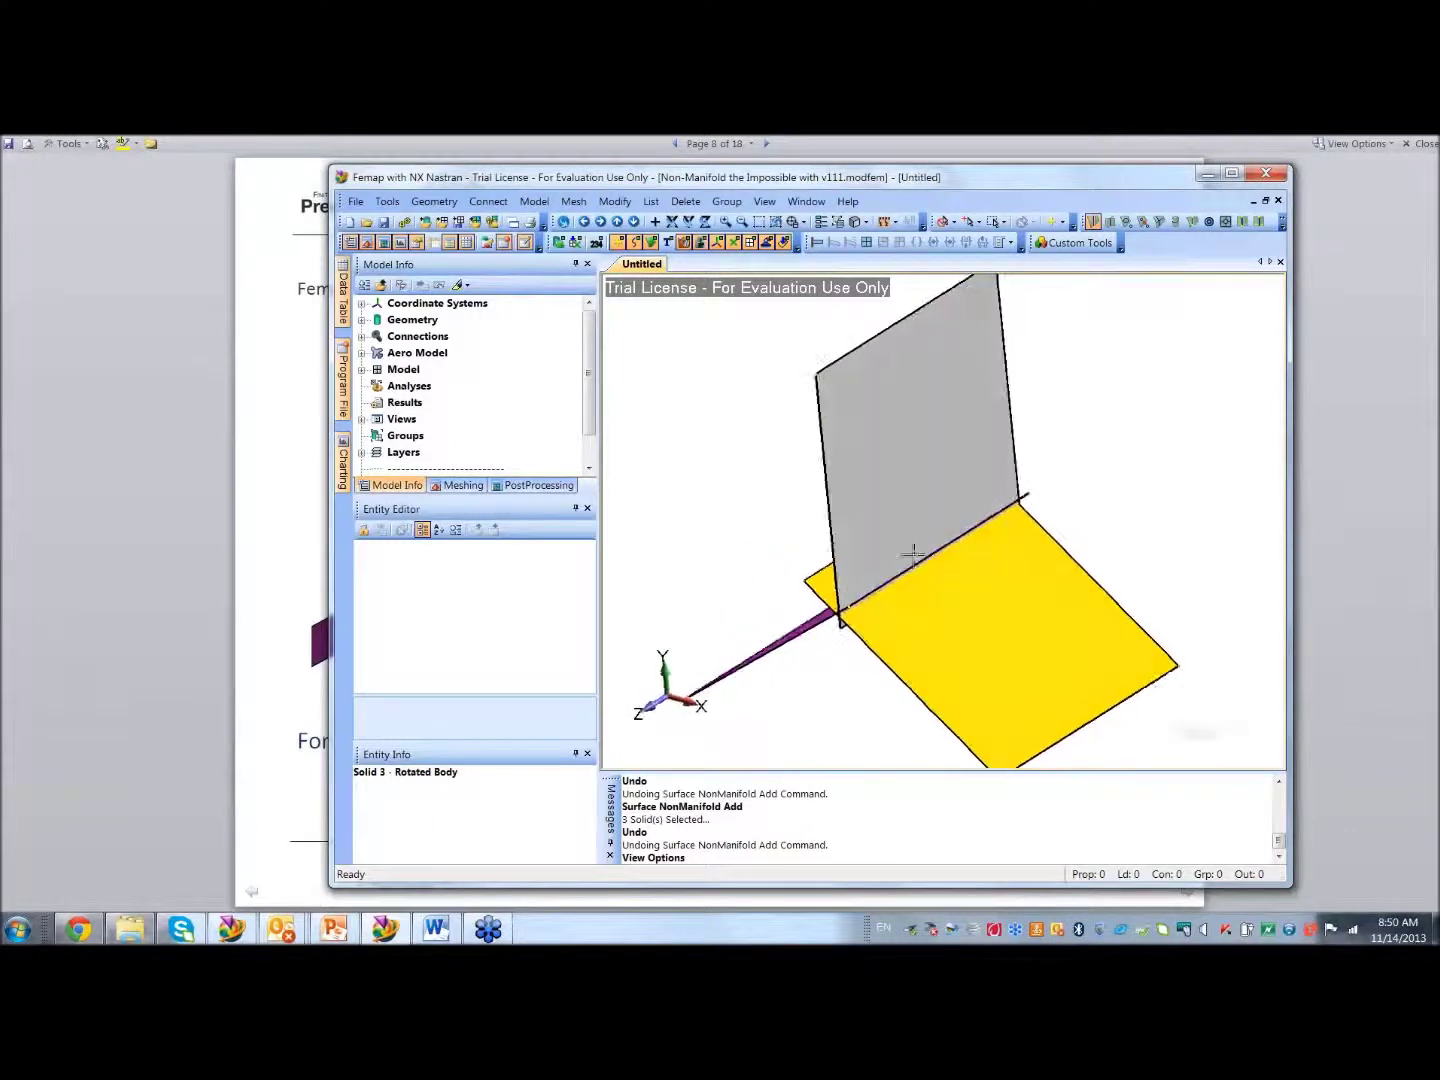
Combine all the plate solids with NonManifold Add using a tolerance of .1
click(434, 201)
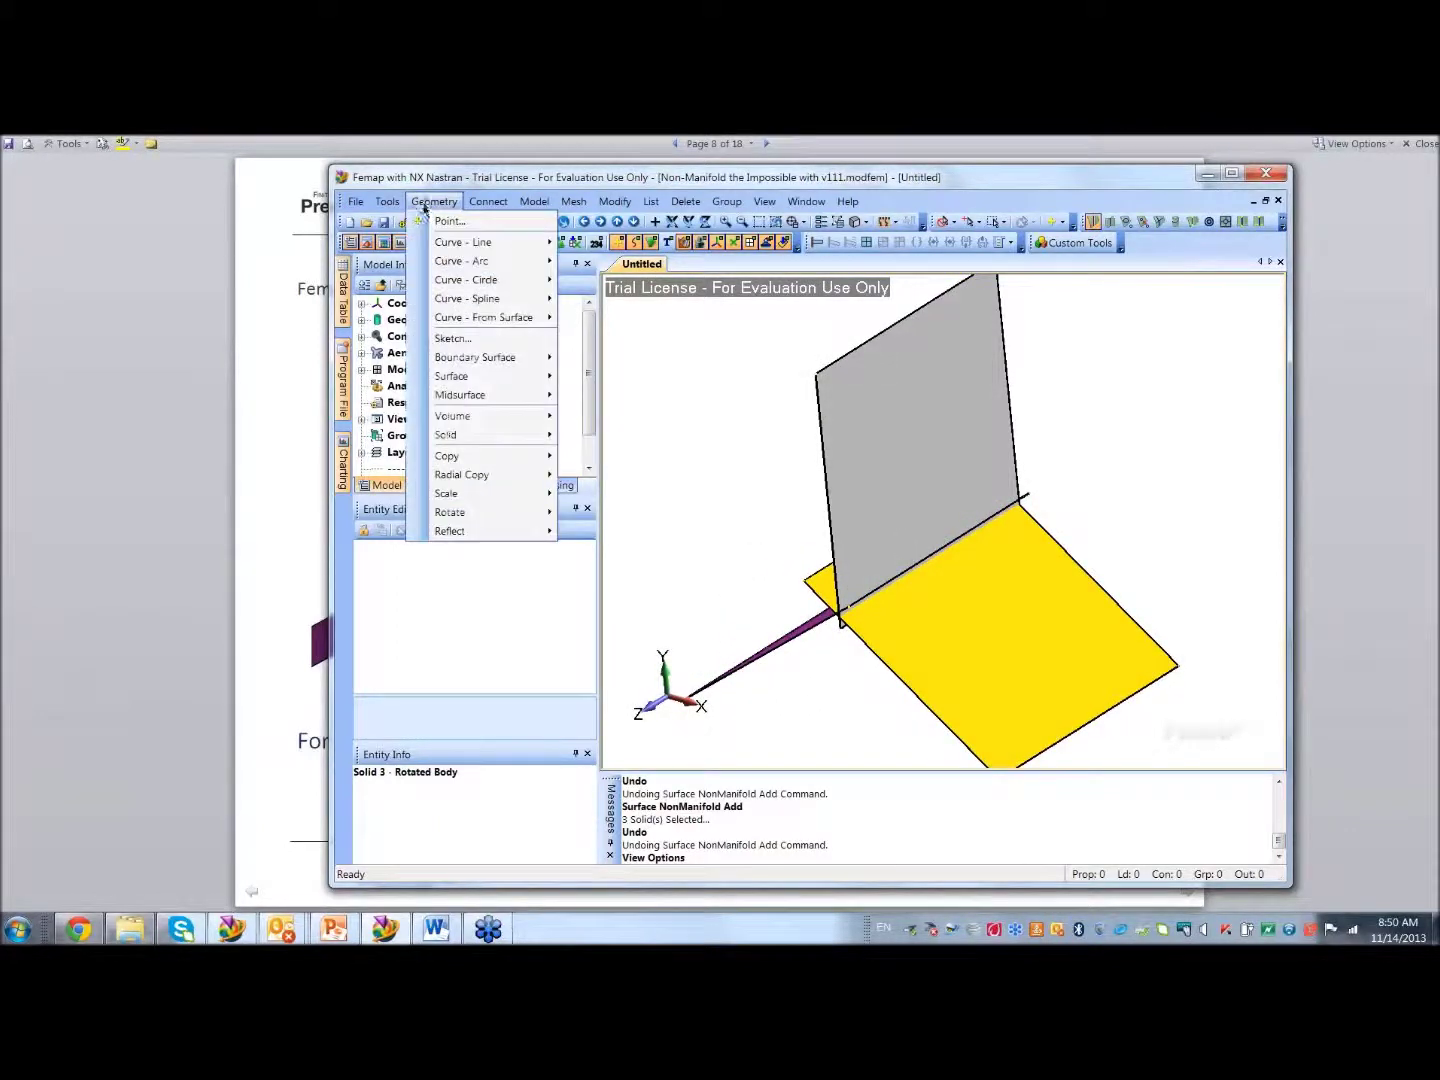
mouse_move(462, 377)
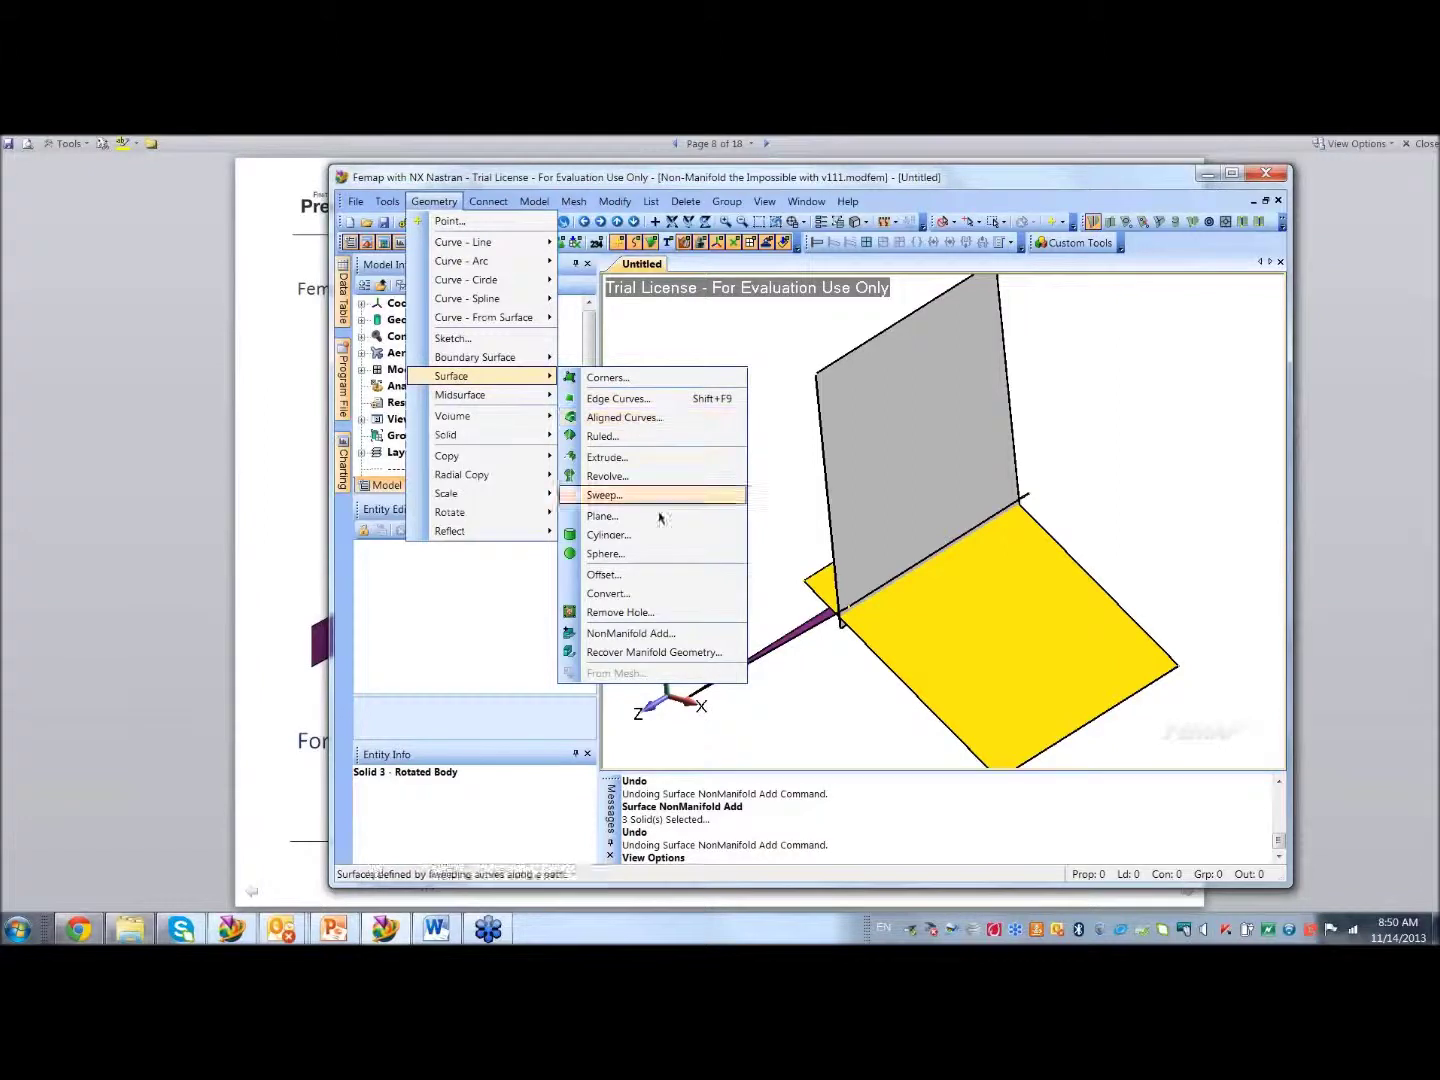
click(650, 633)
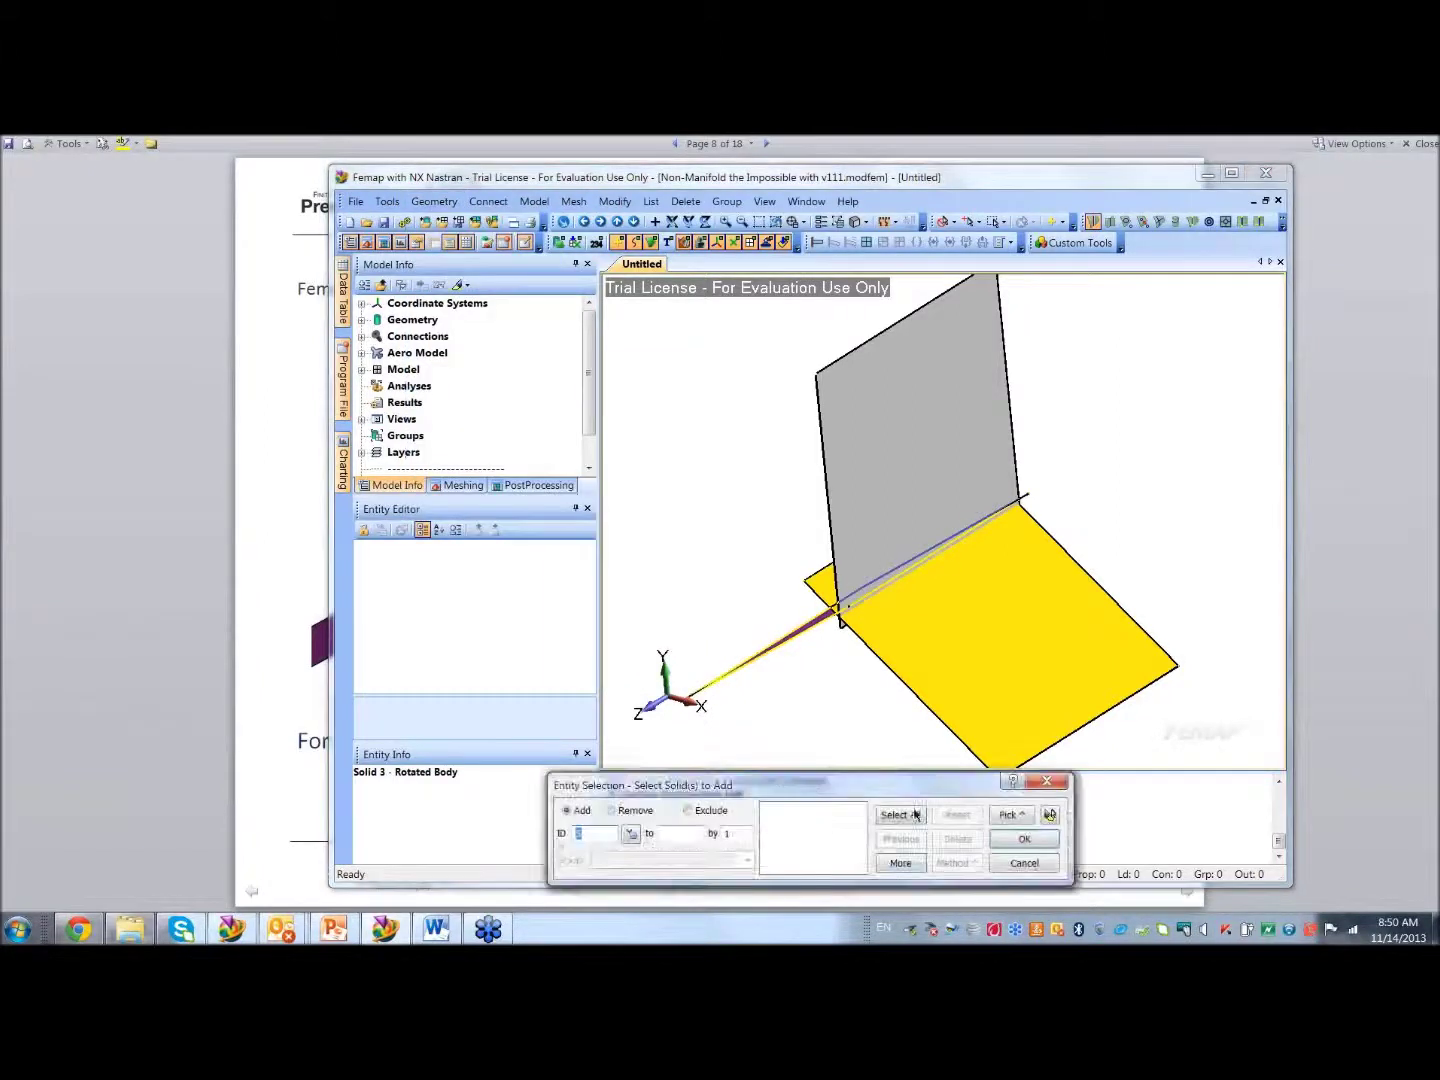
click(913, 815)
click(1020, 839)
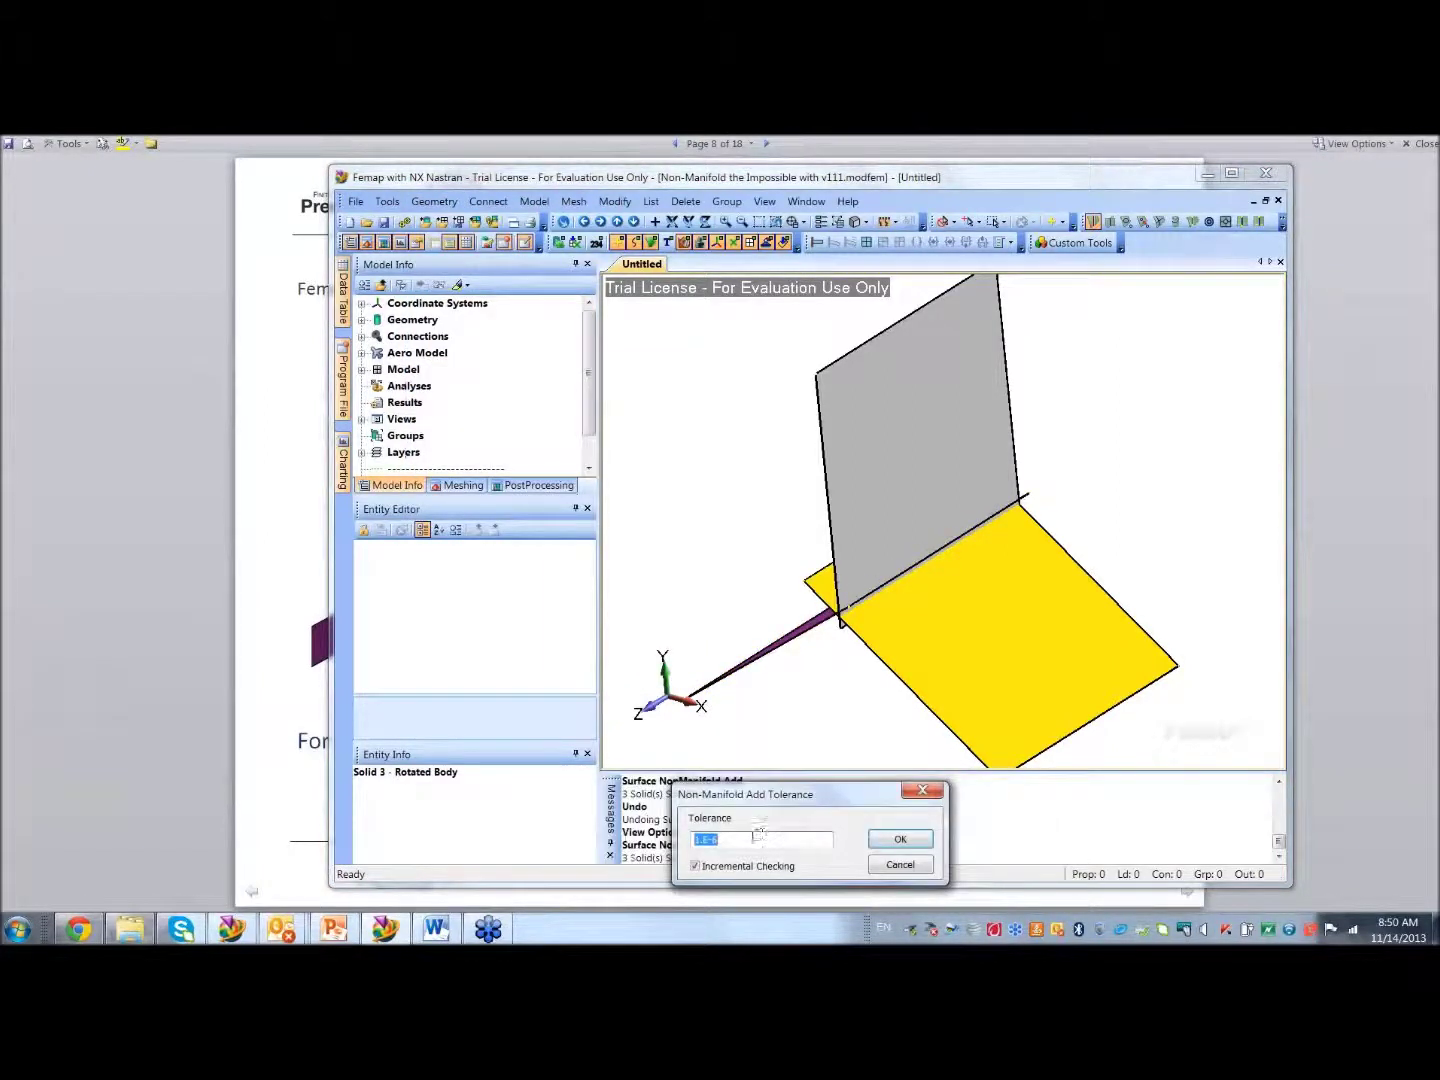
click(752, 838)
drag(749, 838, 654, 857)
key(Delete)
text(.1)
click(898, 839)
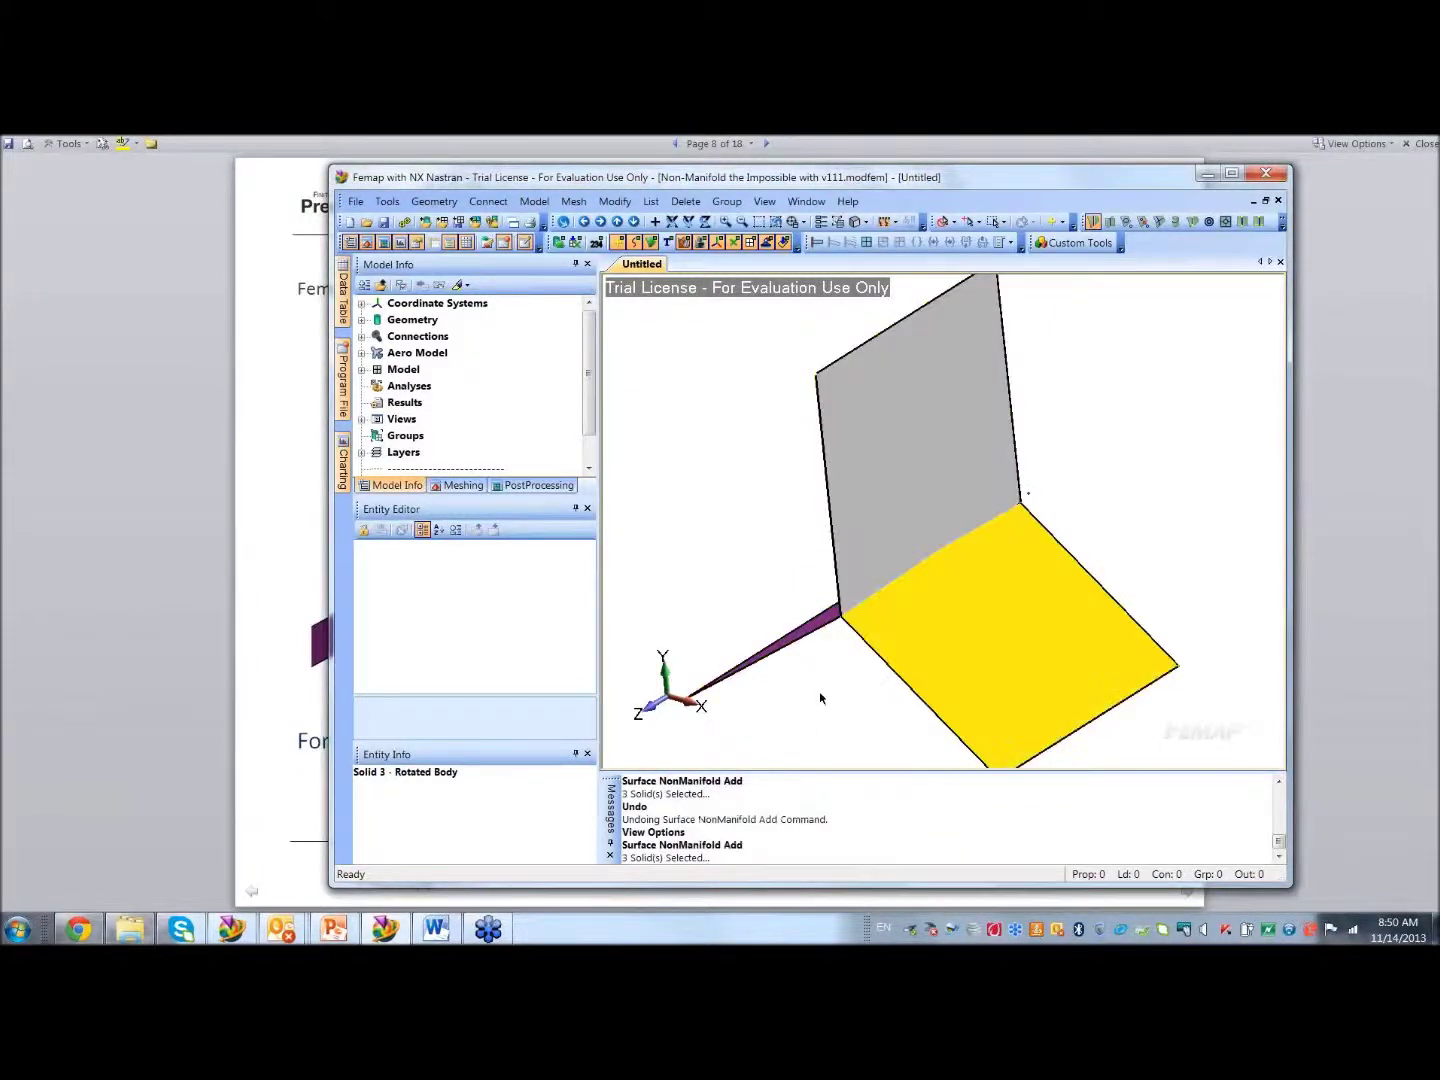
mouse_move(813, 691)
middle_down()
mouse_move(795, 683)
mouse_move(850, 640)
mouse_move(868, 646)
mouse_move(813, 691)
middle_up()
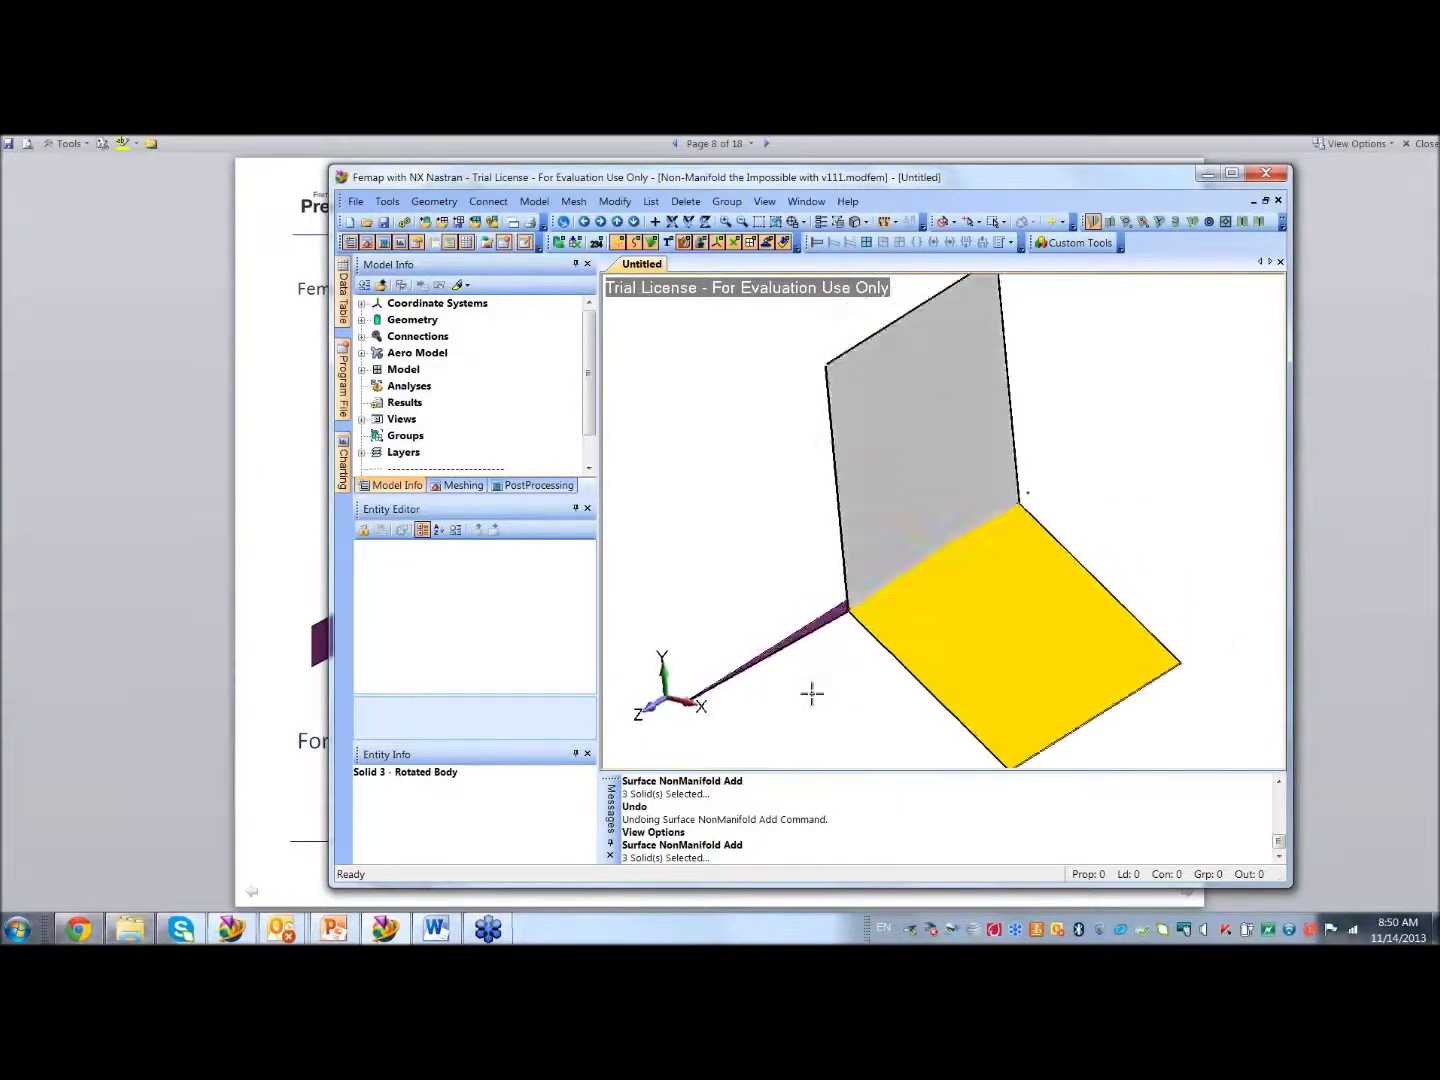
Turn the Word document to page 9 and switch to the Quest for the Perfect Quad model in Femap
click(1208, 175)
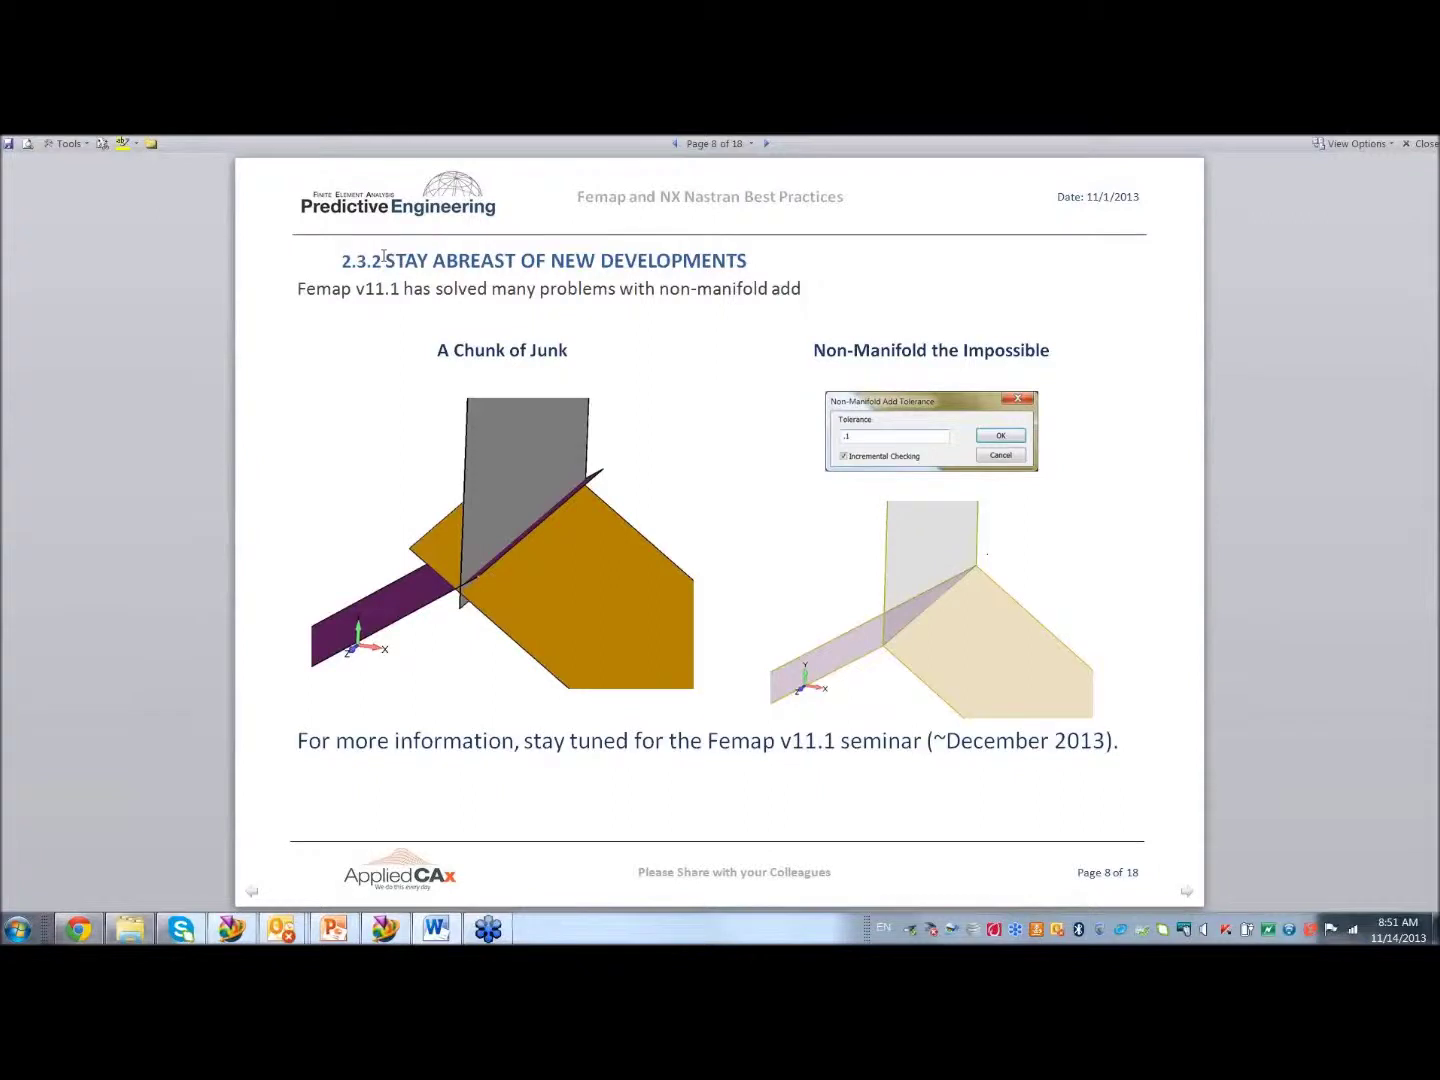
click(1193, 892)
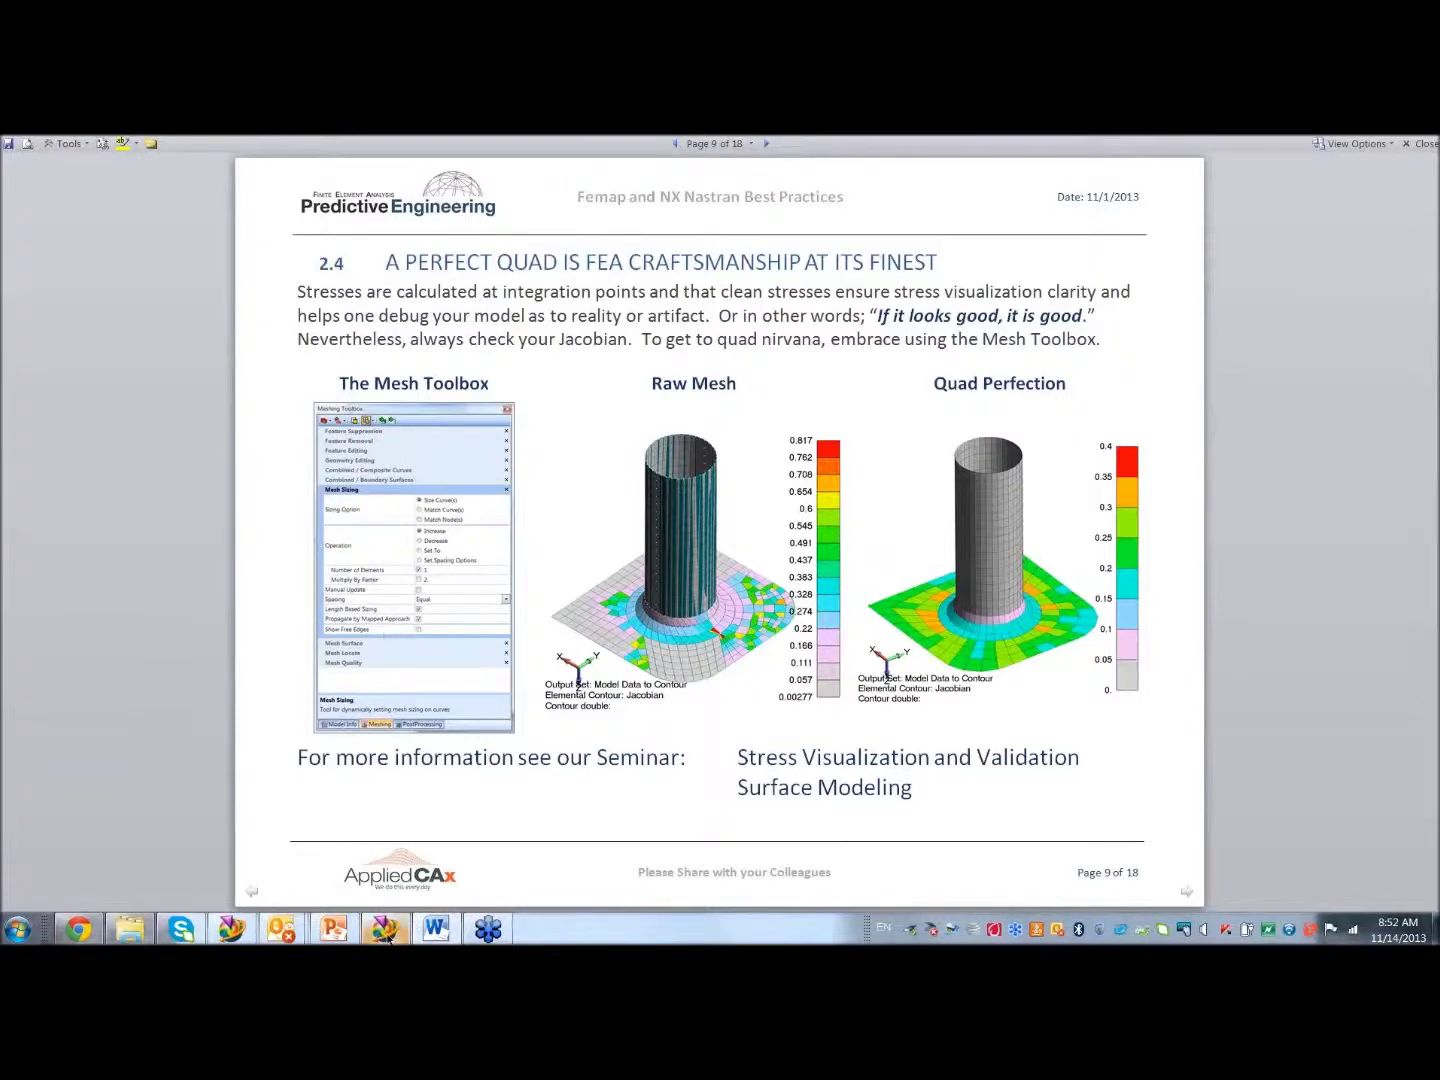
mouse_move(388, 928)
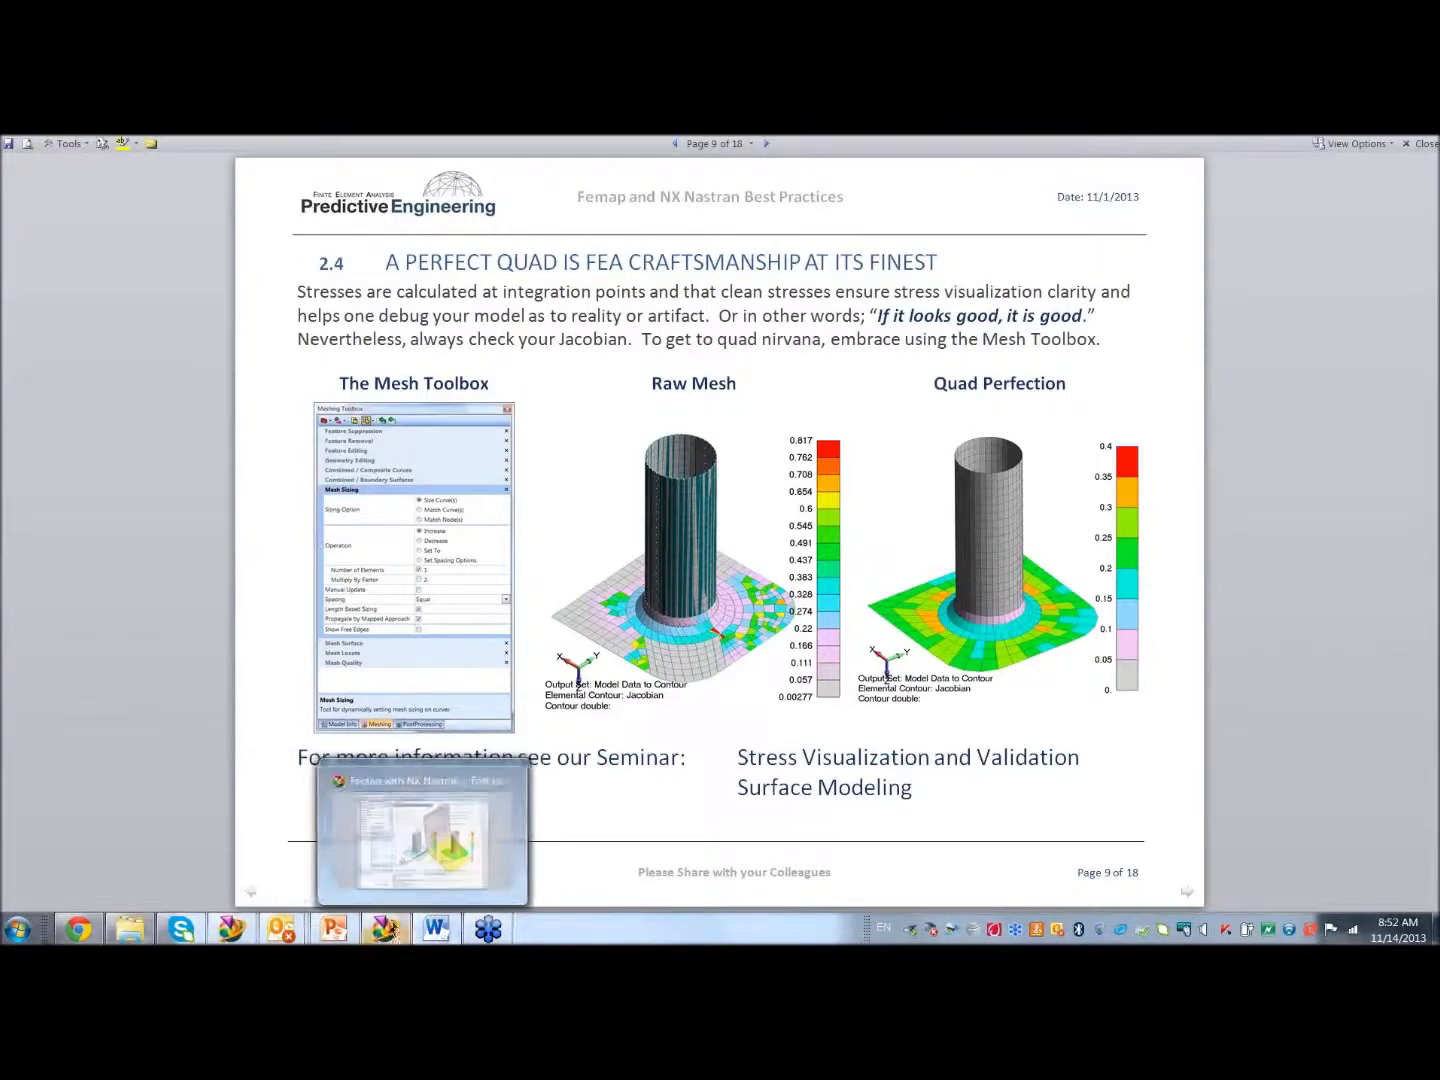
click(400, 830)
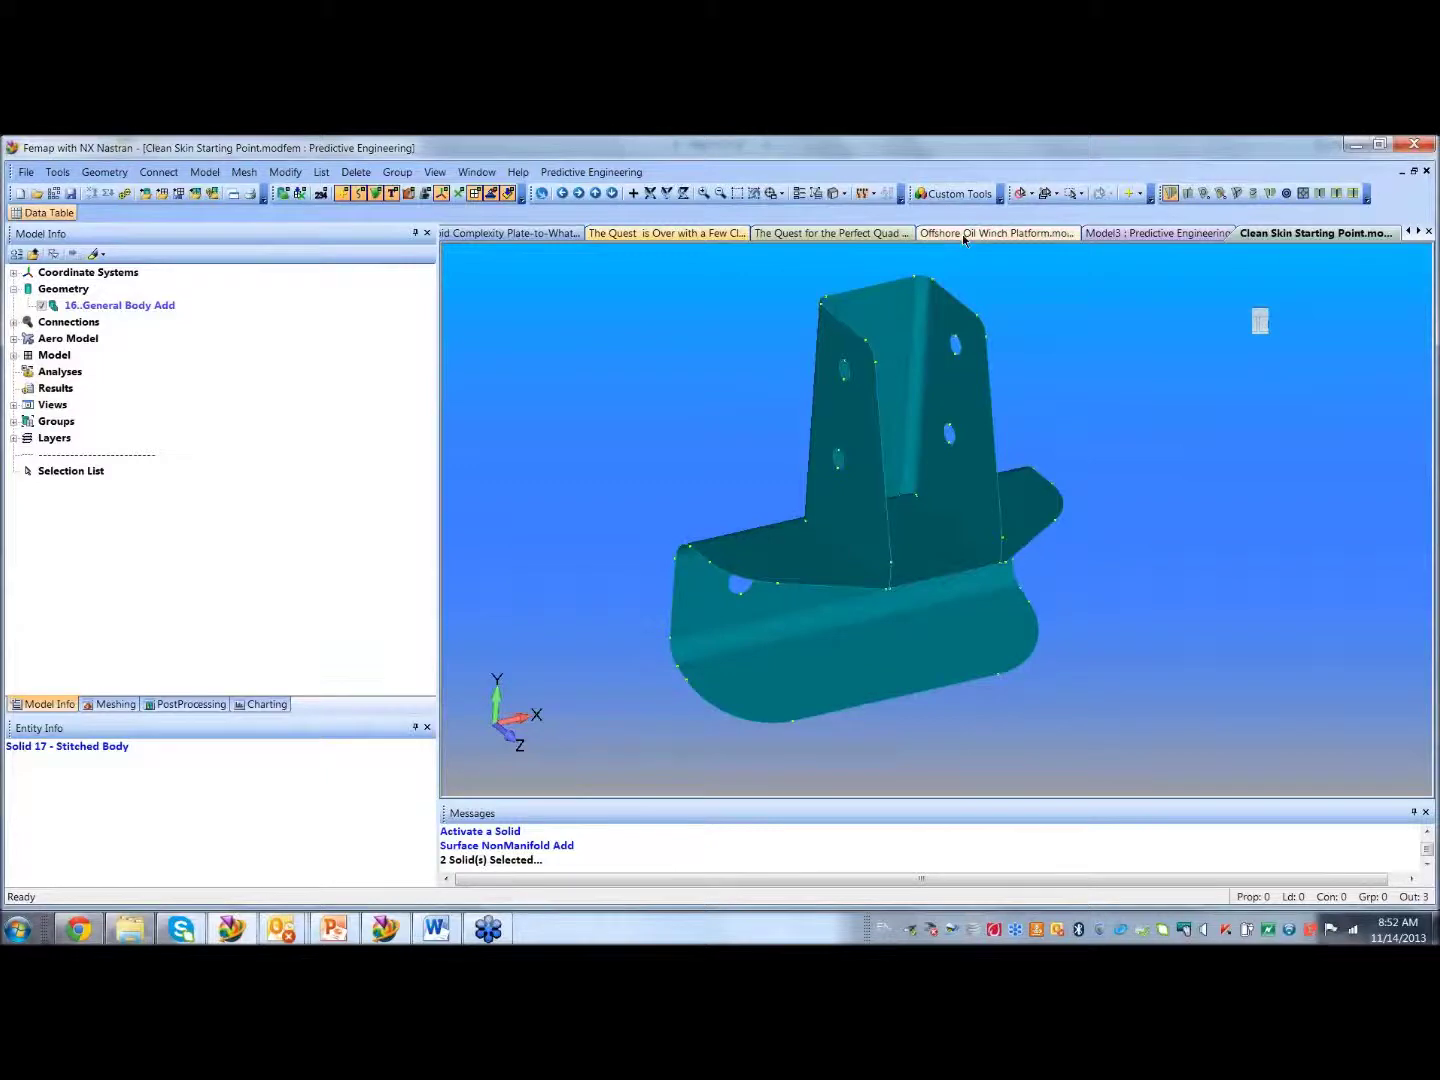
click(862, 233)
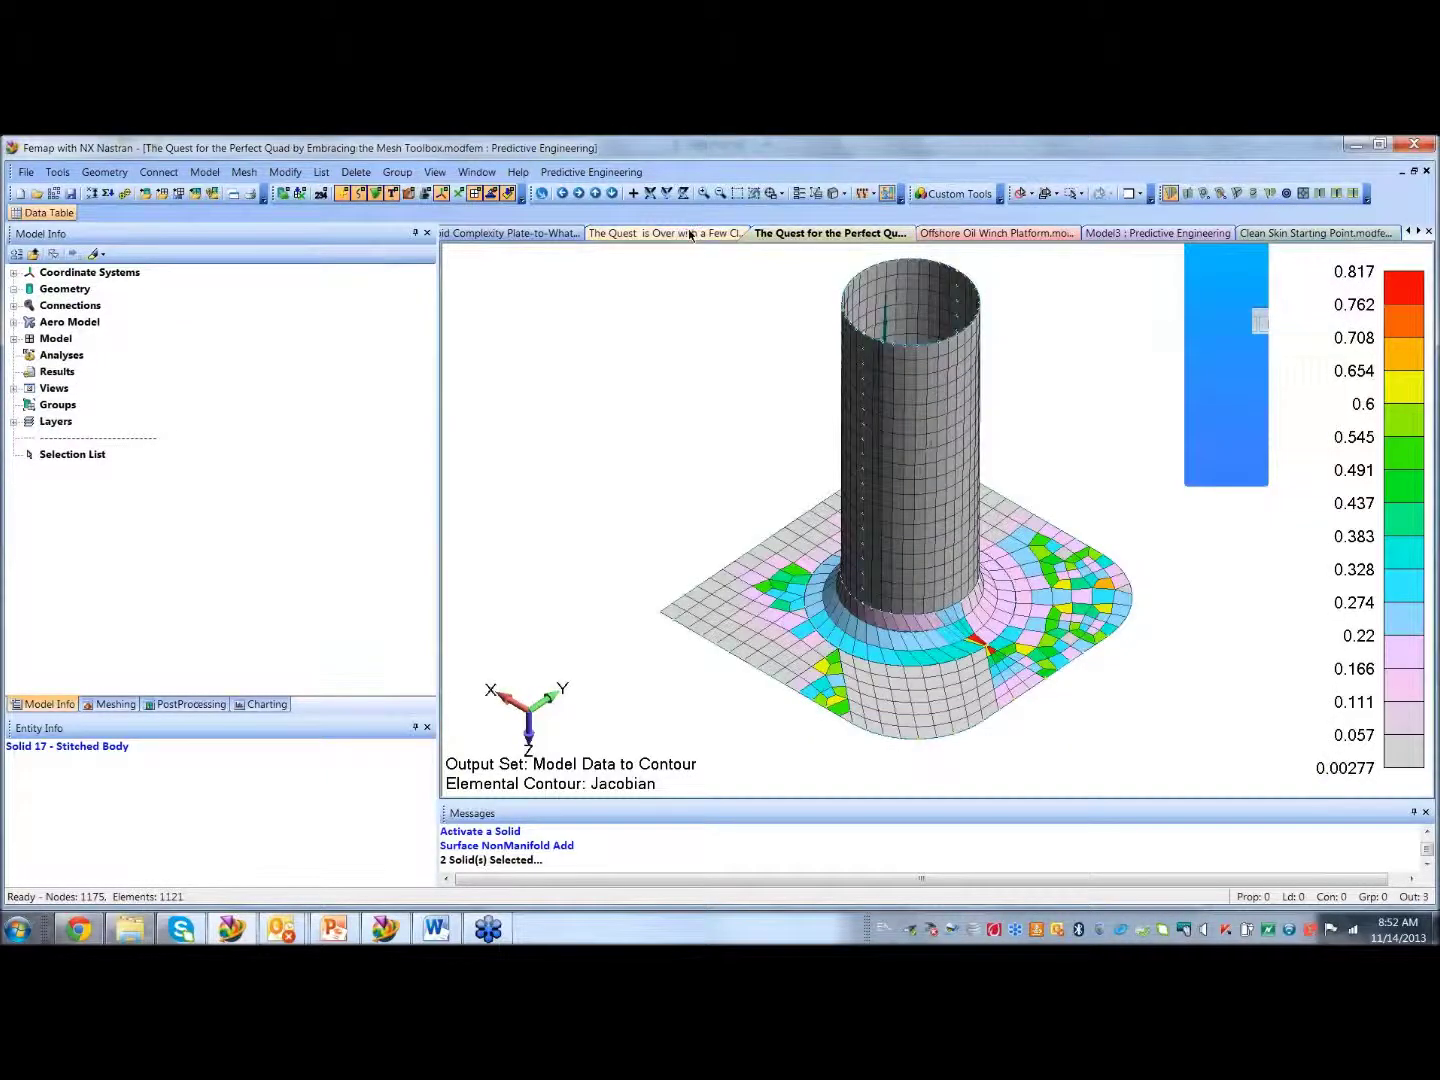
click(690, 233)
click(830, 233)
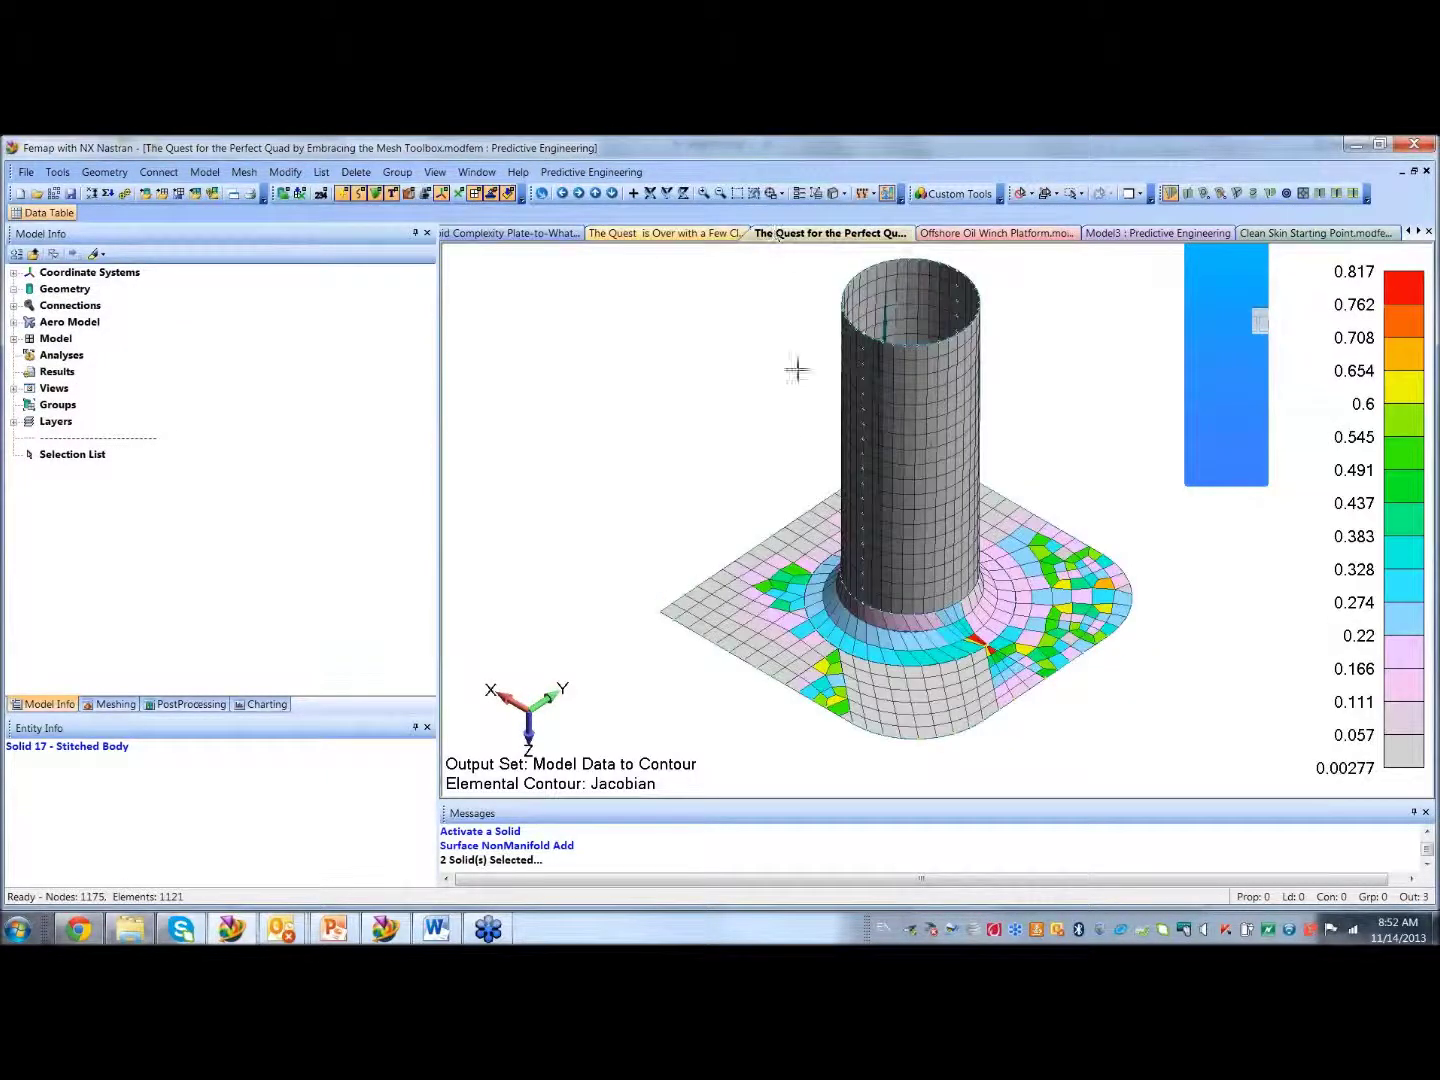
Inspect the Jacobian contour of the raw quad mesh around the base of the pipe
scroll(737, 637, up, 5)
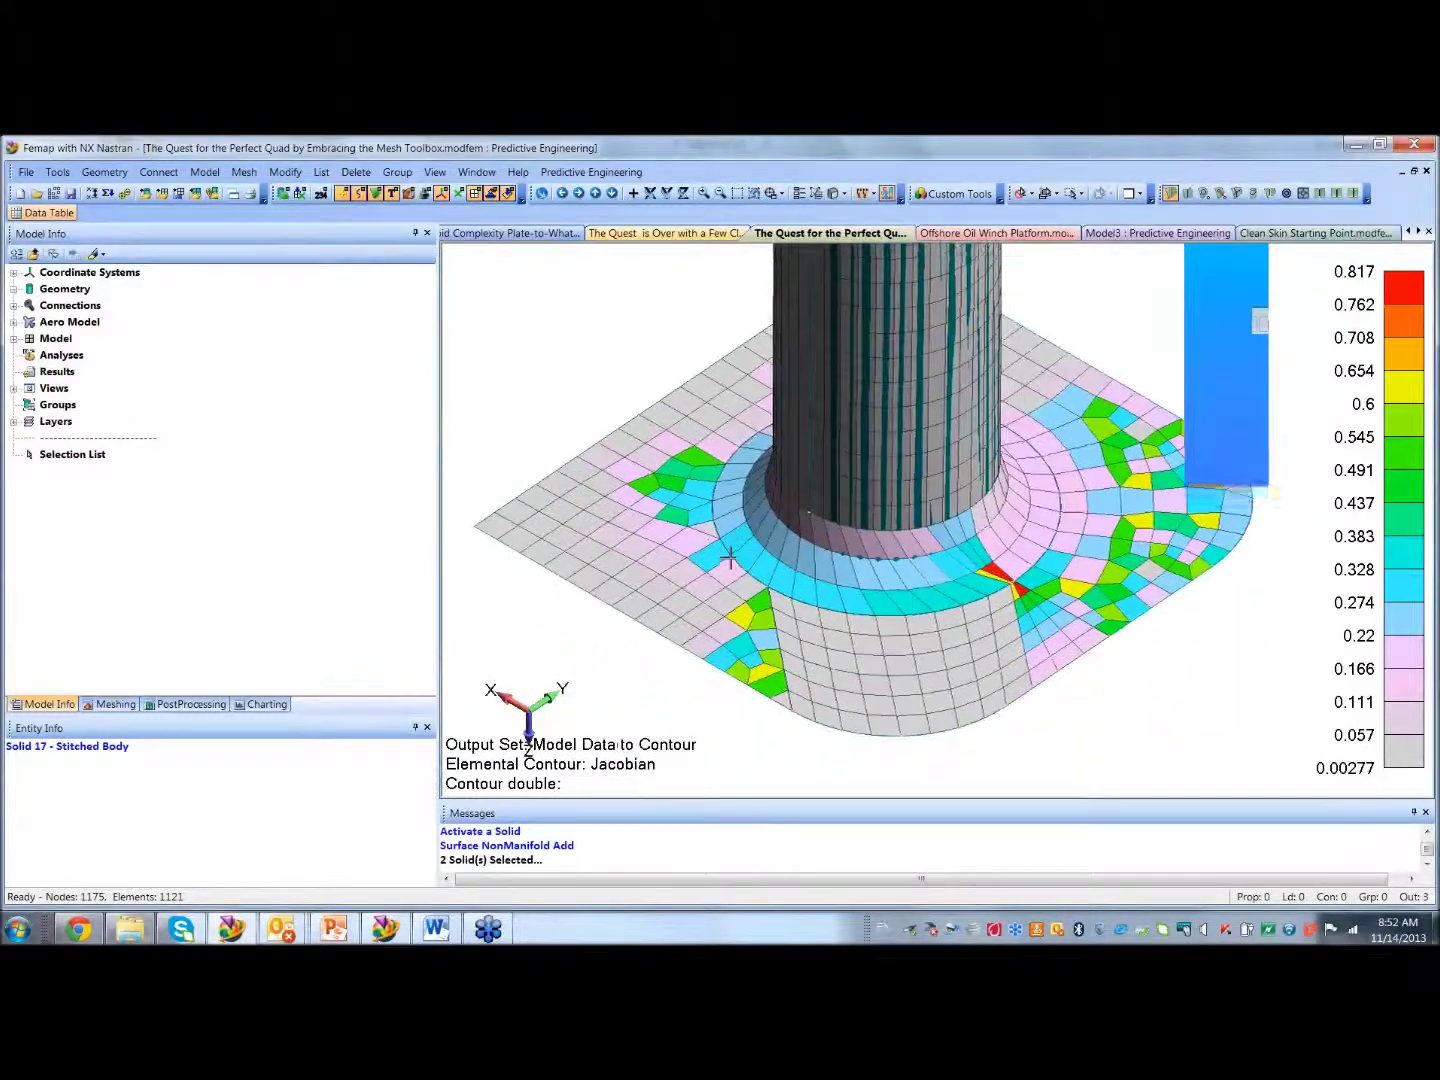
scroll(716, 504, up, 2)
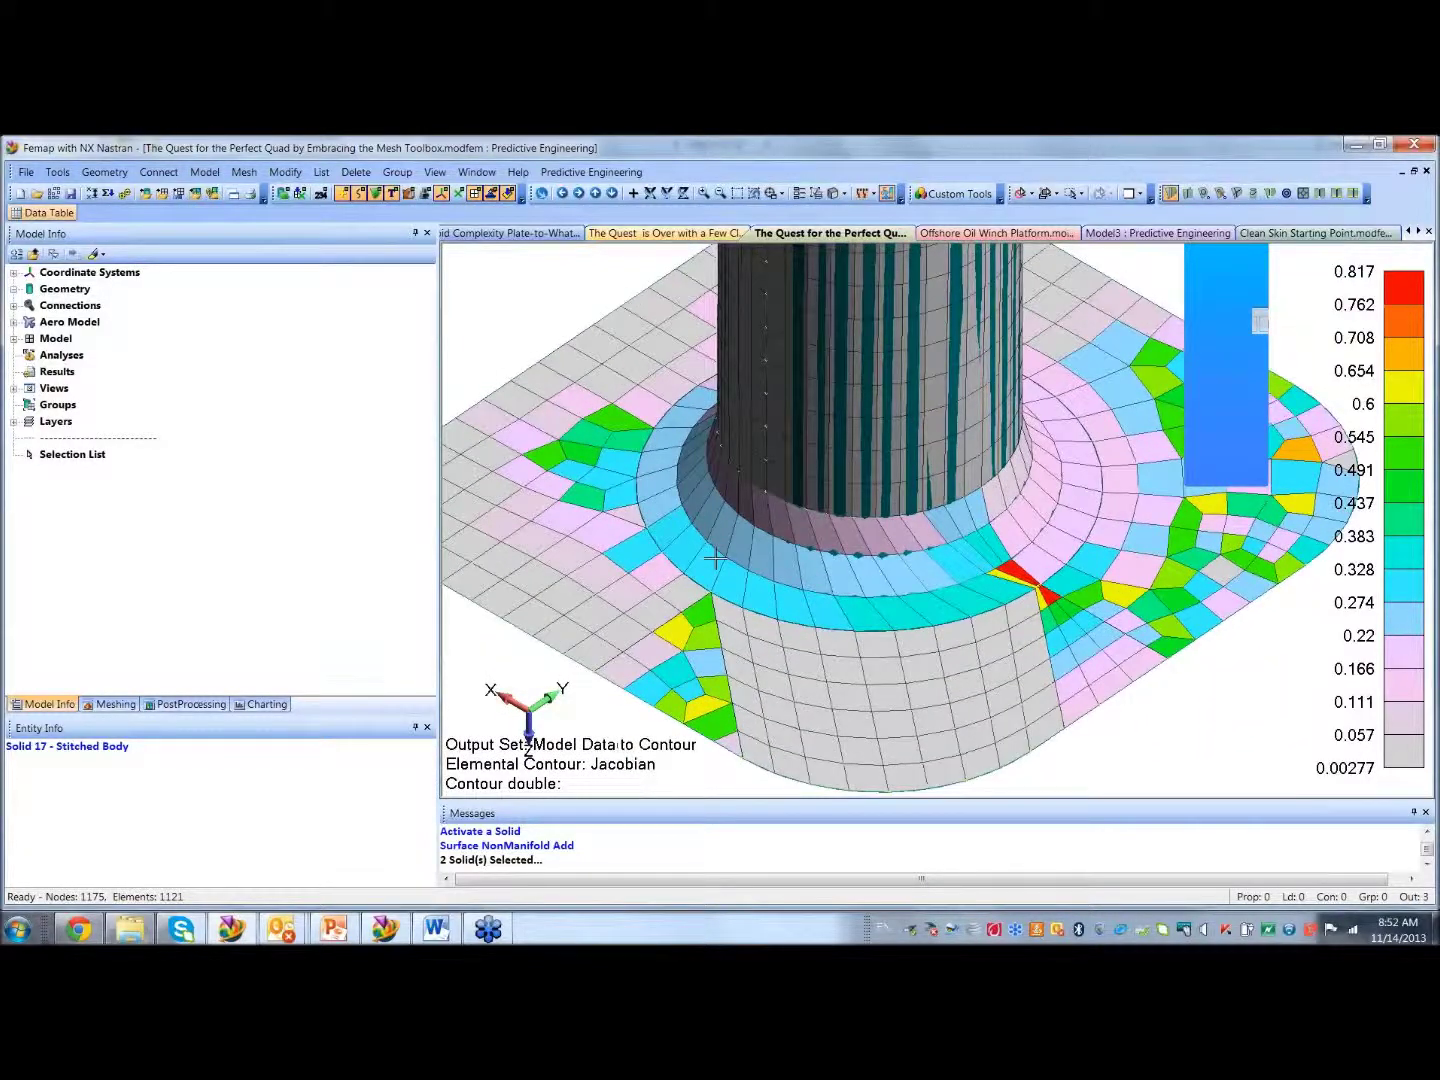
middle_drag(834, 578, 803, 565)
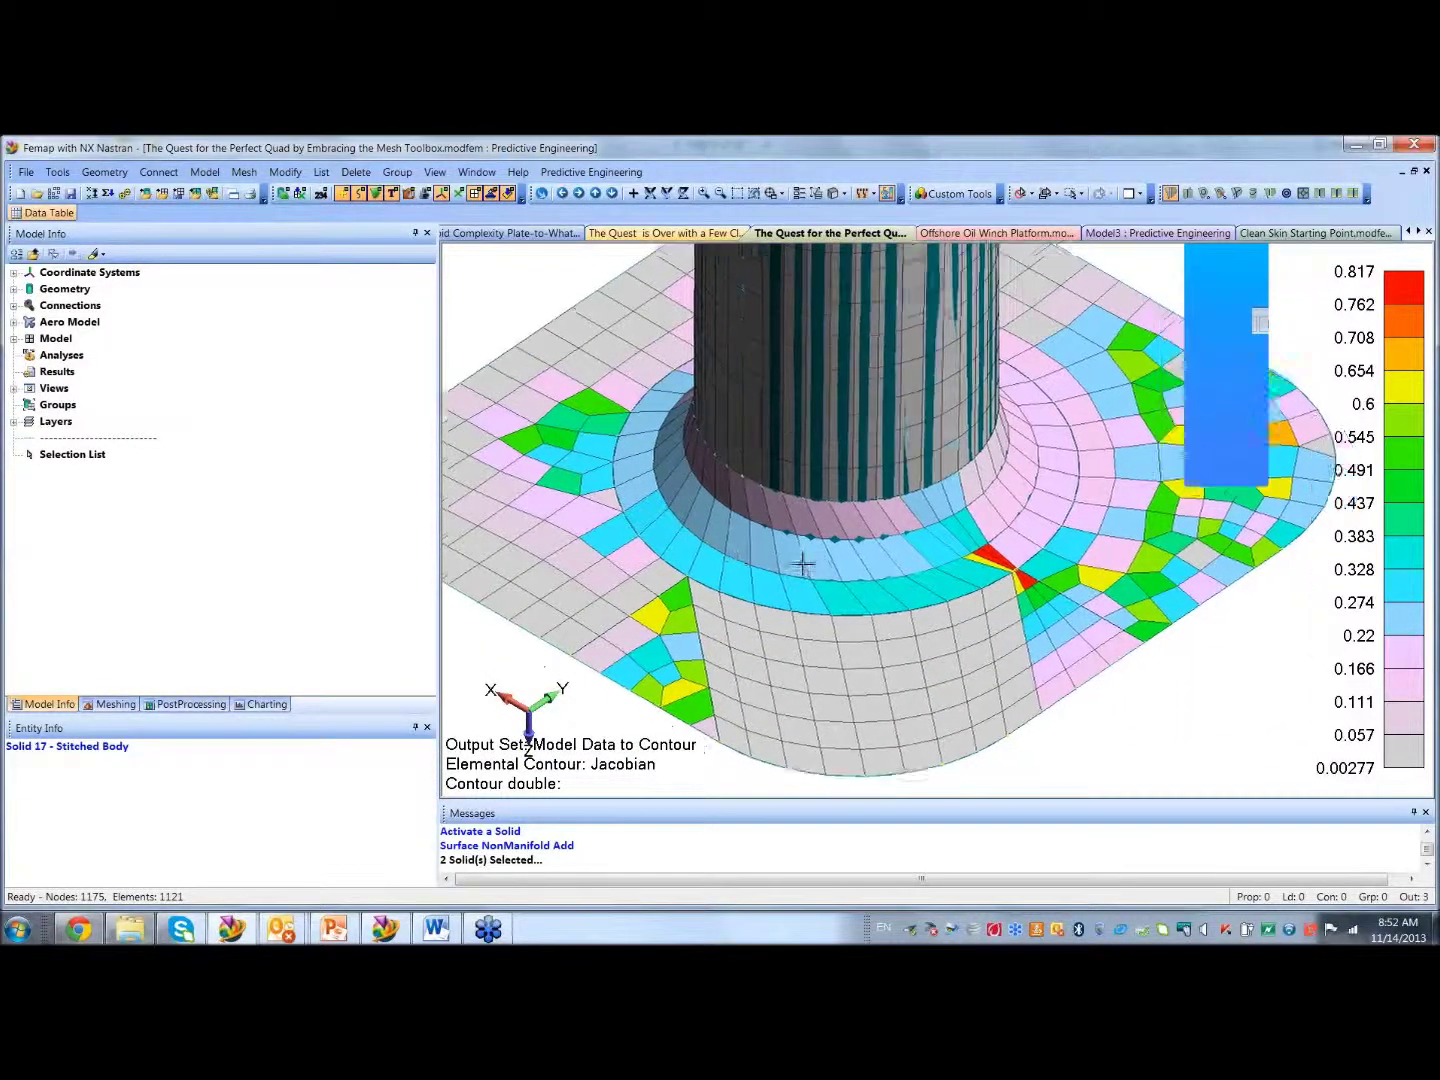
Use the Meshing Toolbox to create a composite curve with Add By Point at the collar-edge point beside the badly distorted elements, combining surfaces
click(110, 705)
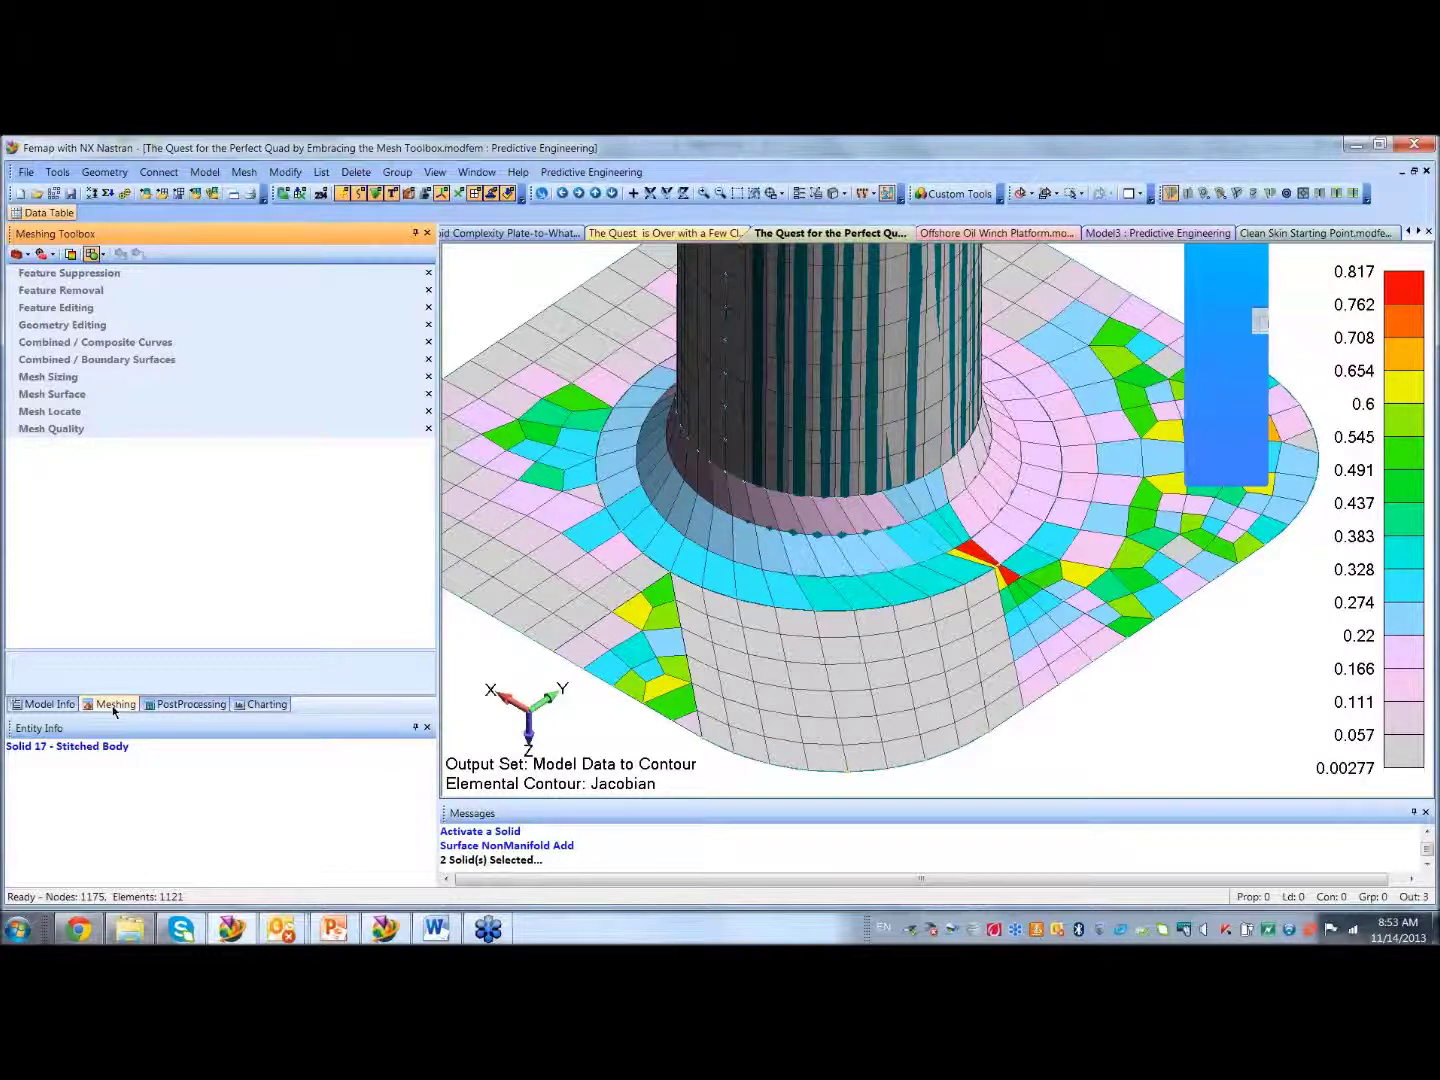
middle_drag(645, 570, 660, 503)
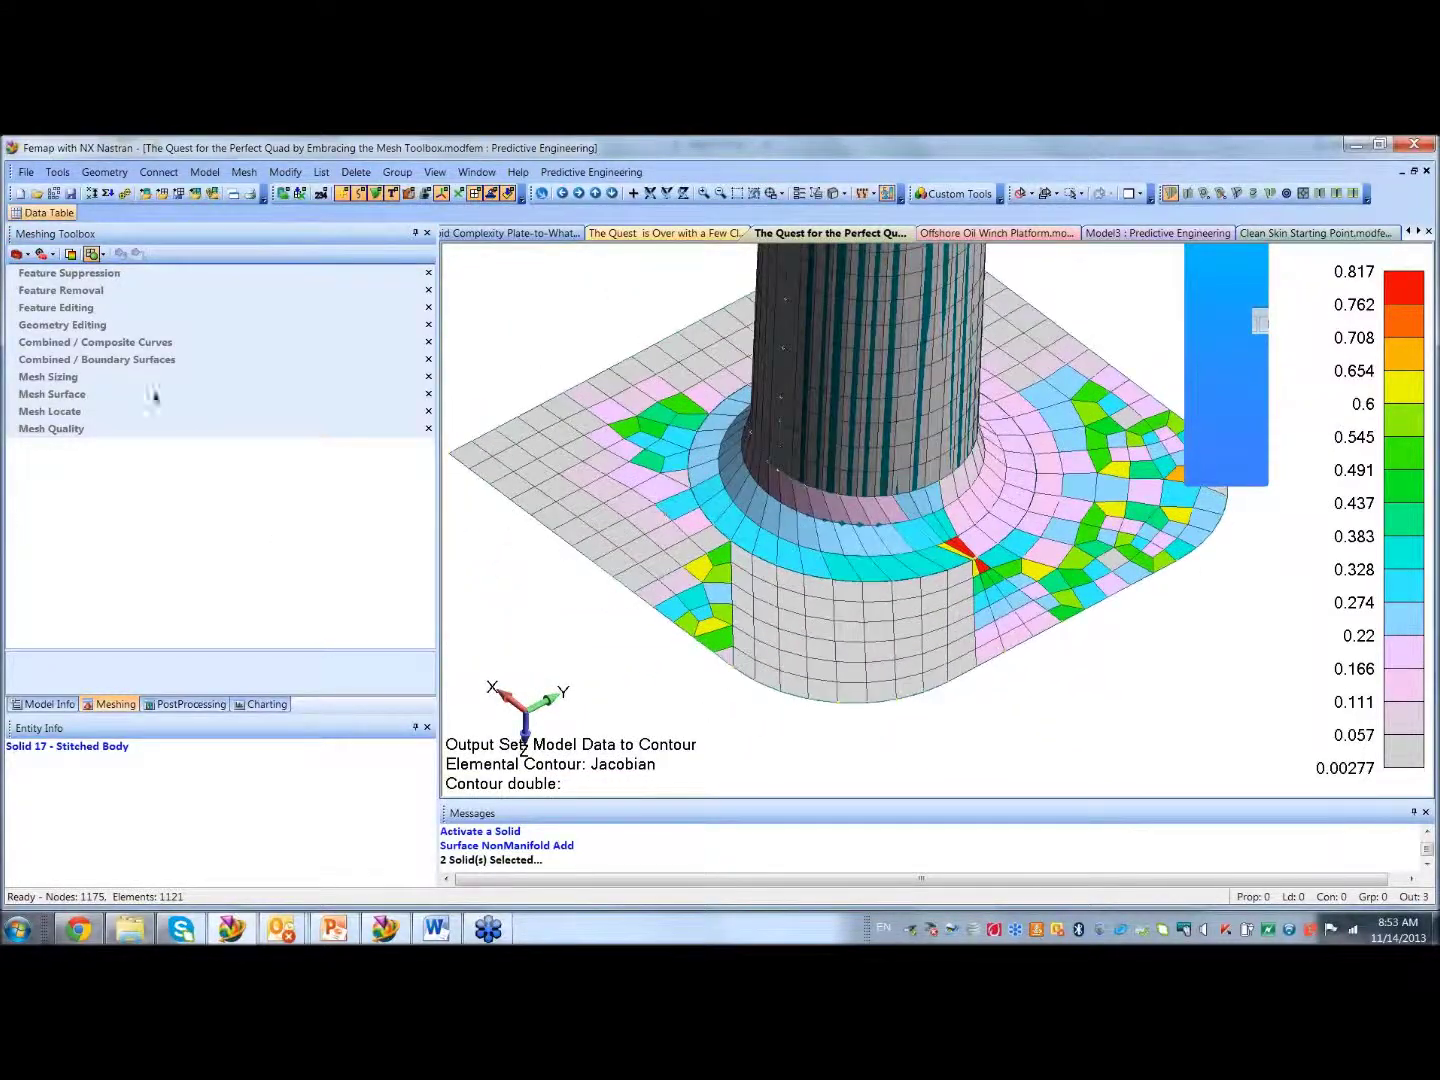
click(63, 378)
click(76, 343)
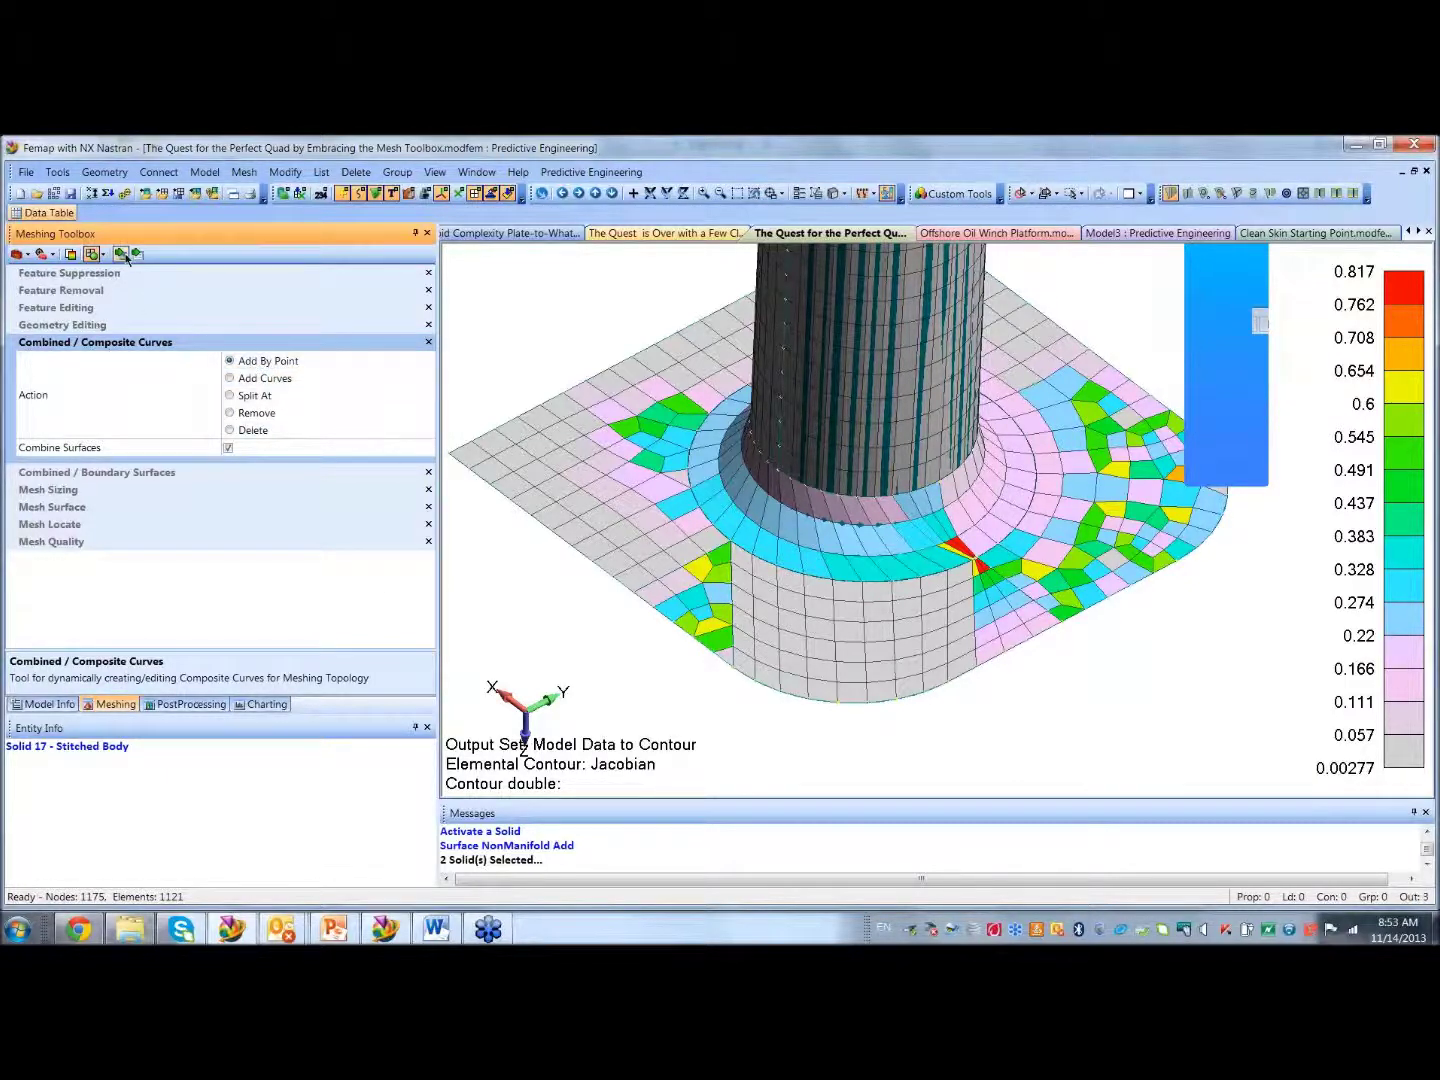
scroll(924, 748, up, 3)
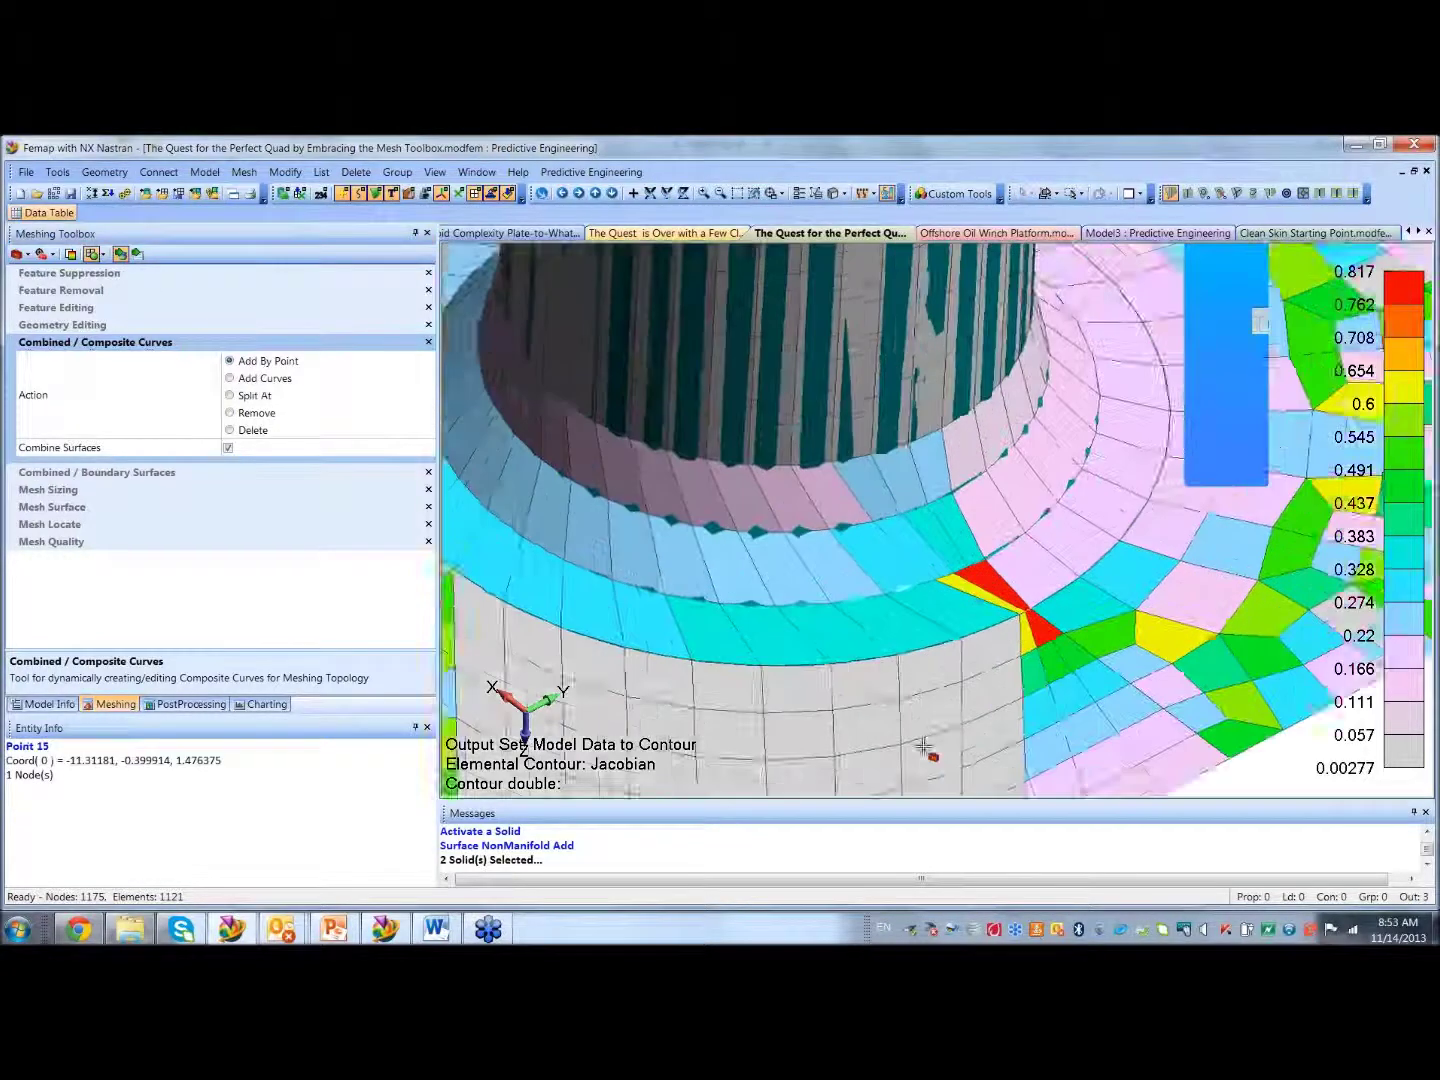
click(1022, 625)
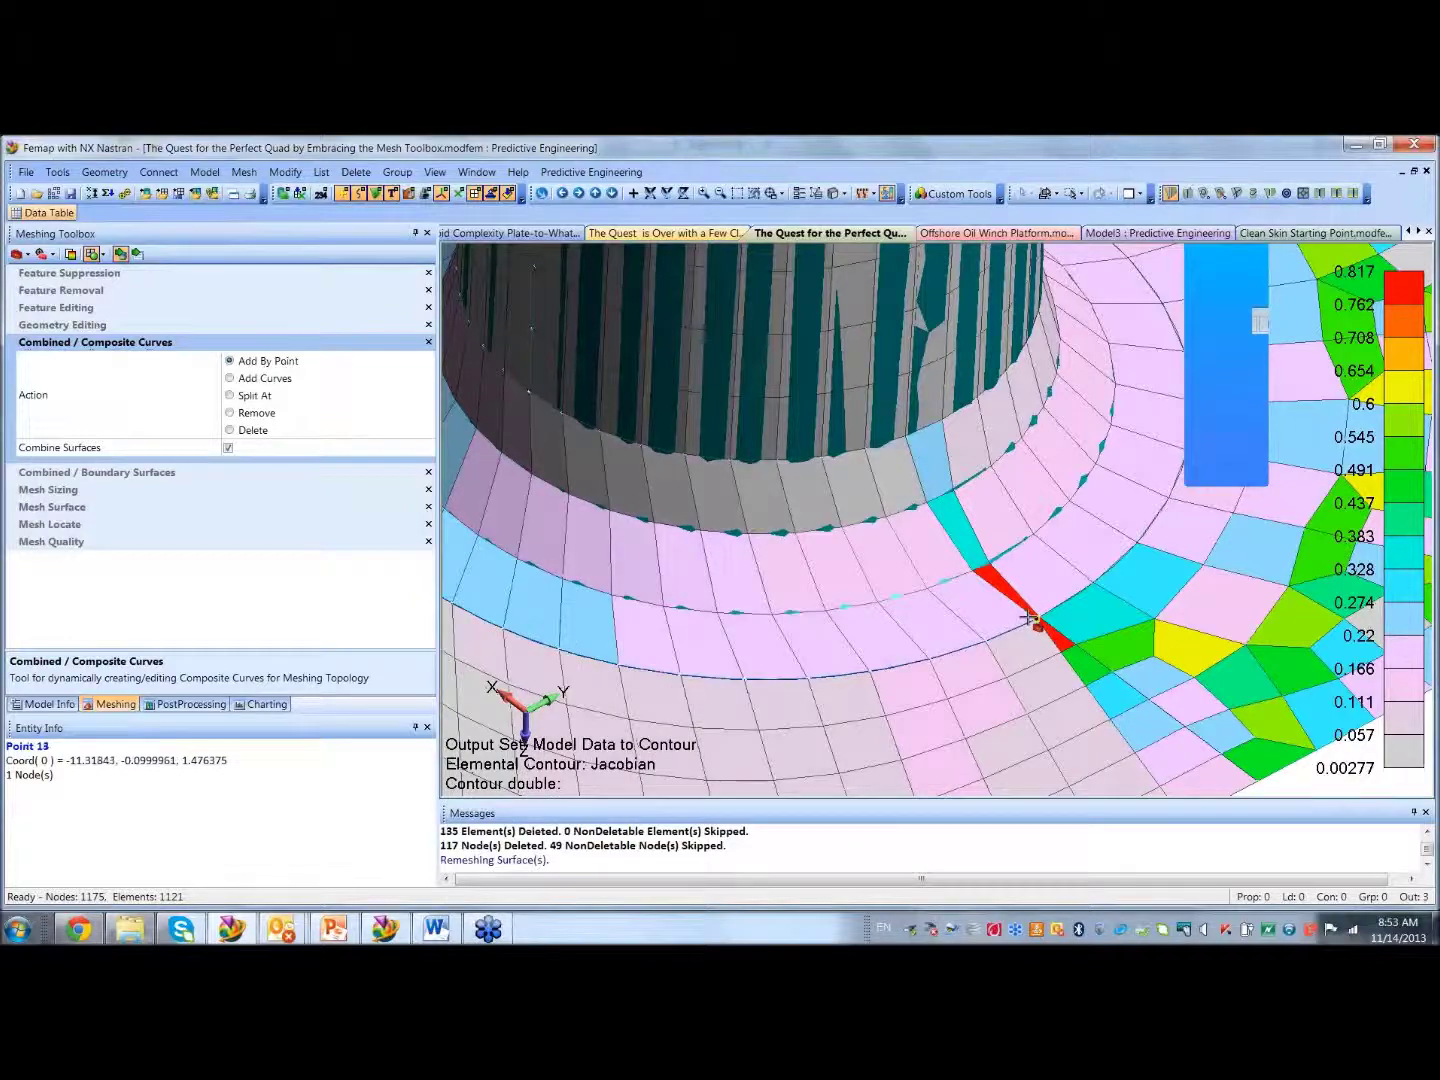
scroll(836, 530, down, 3)
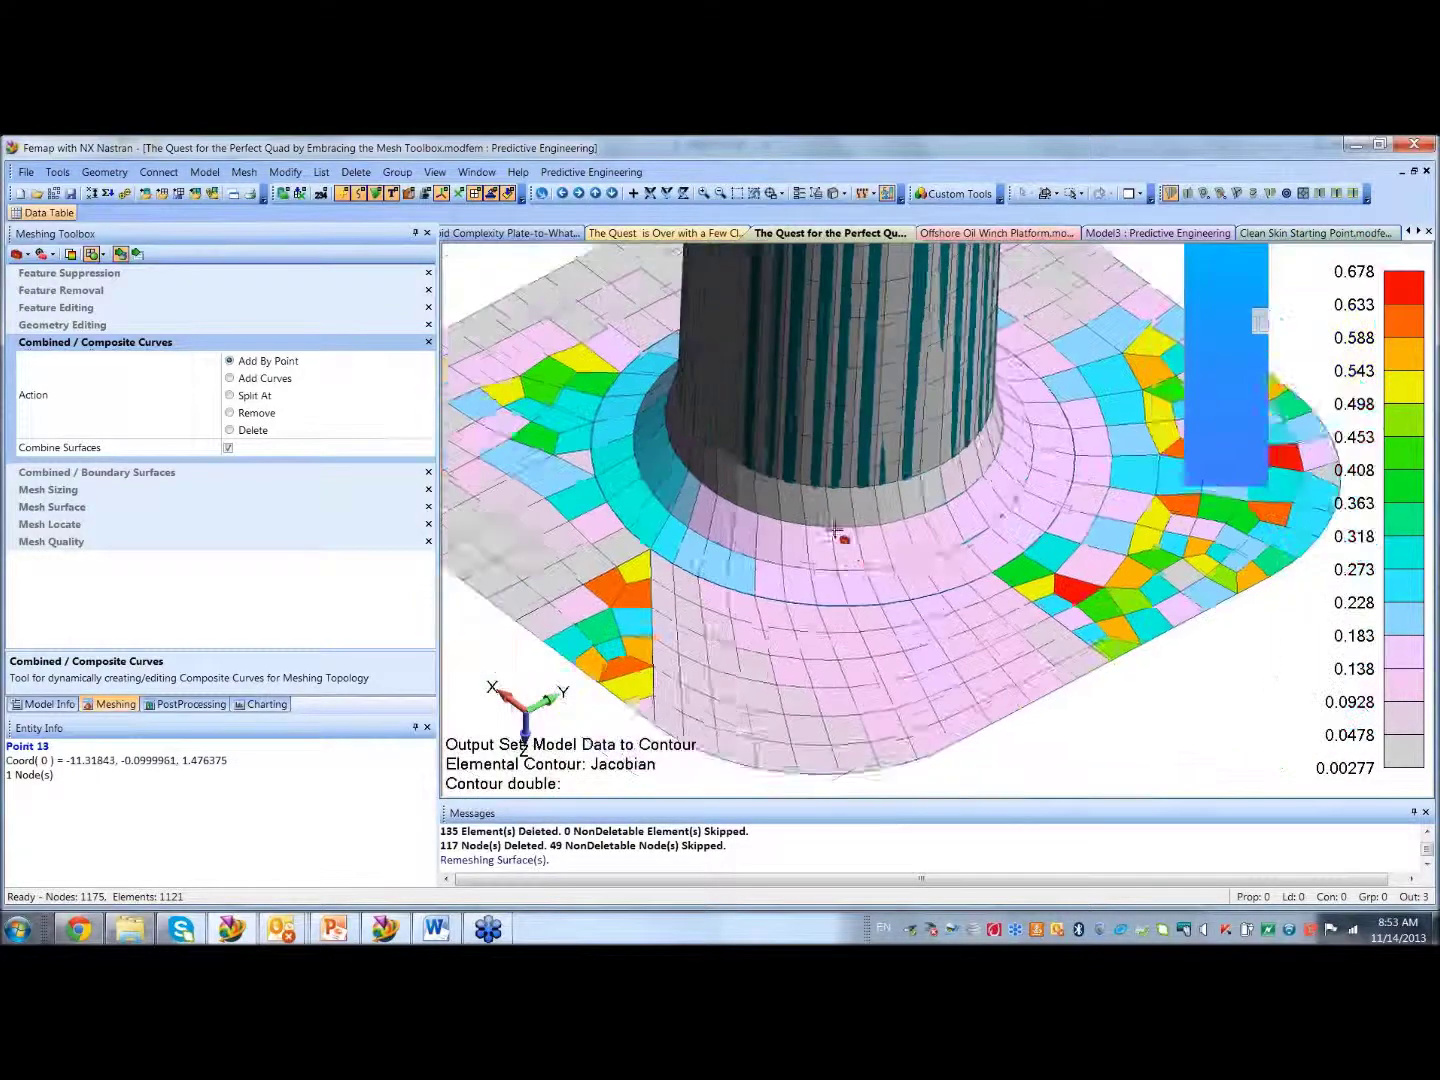
scroll(836, 530, down, 2)
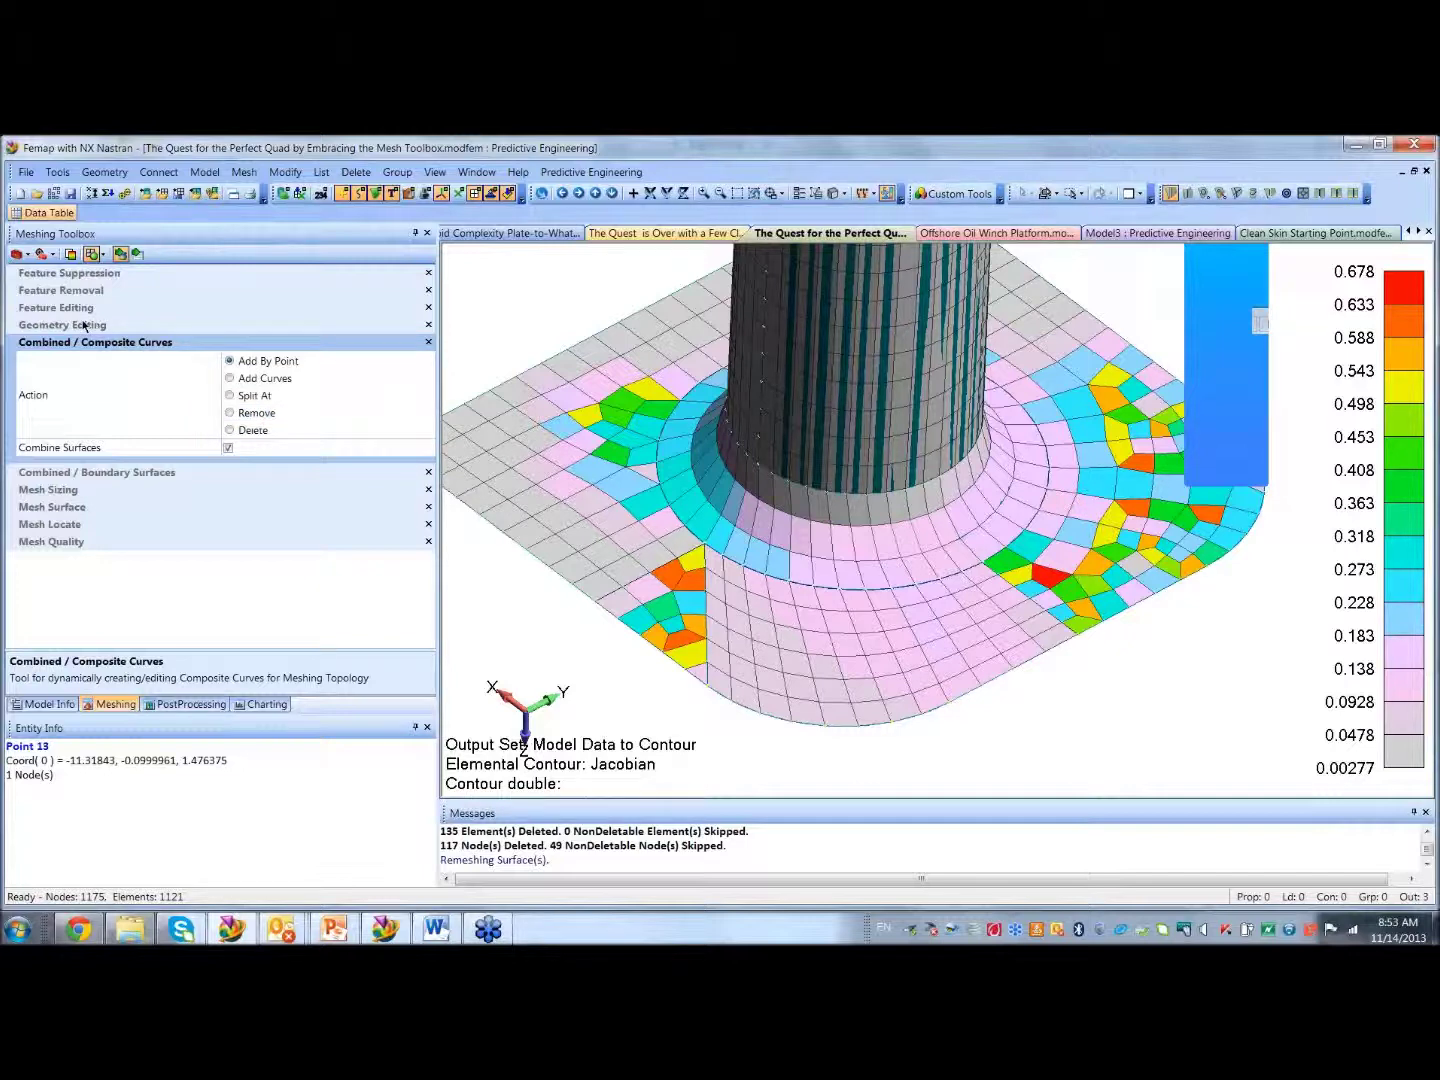
Merge the adjoining base-plate surfaces into a boundary surface with Add By Curve on the straight curve between the collar and the plate's edge
click(104, 472)
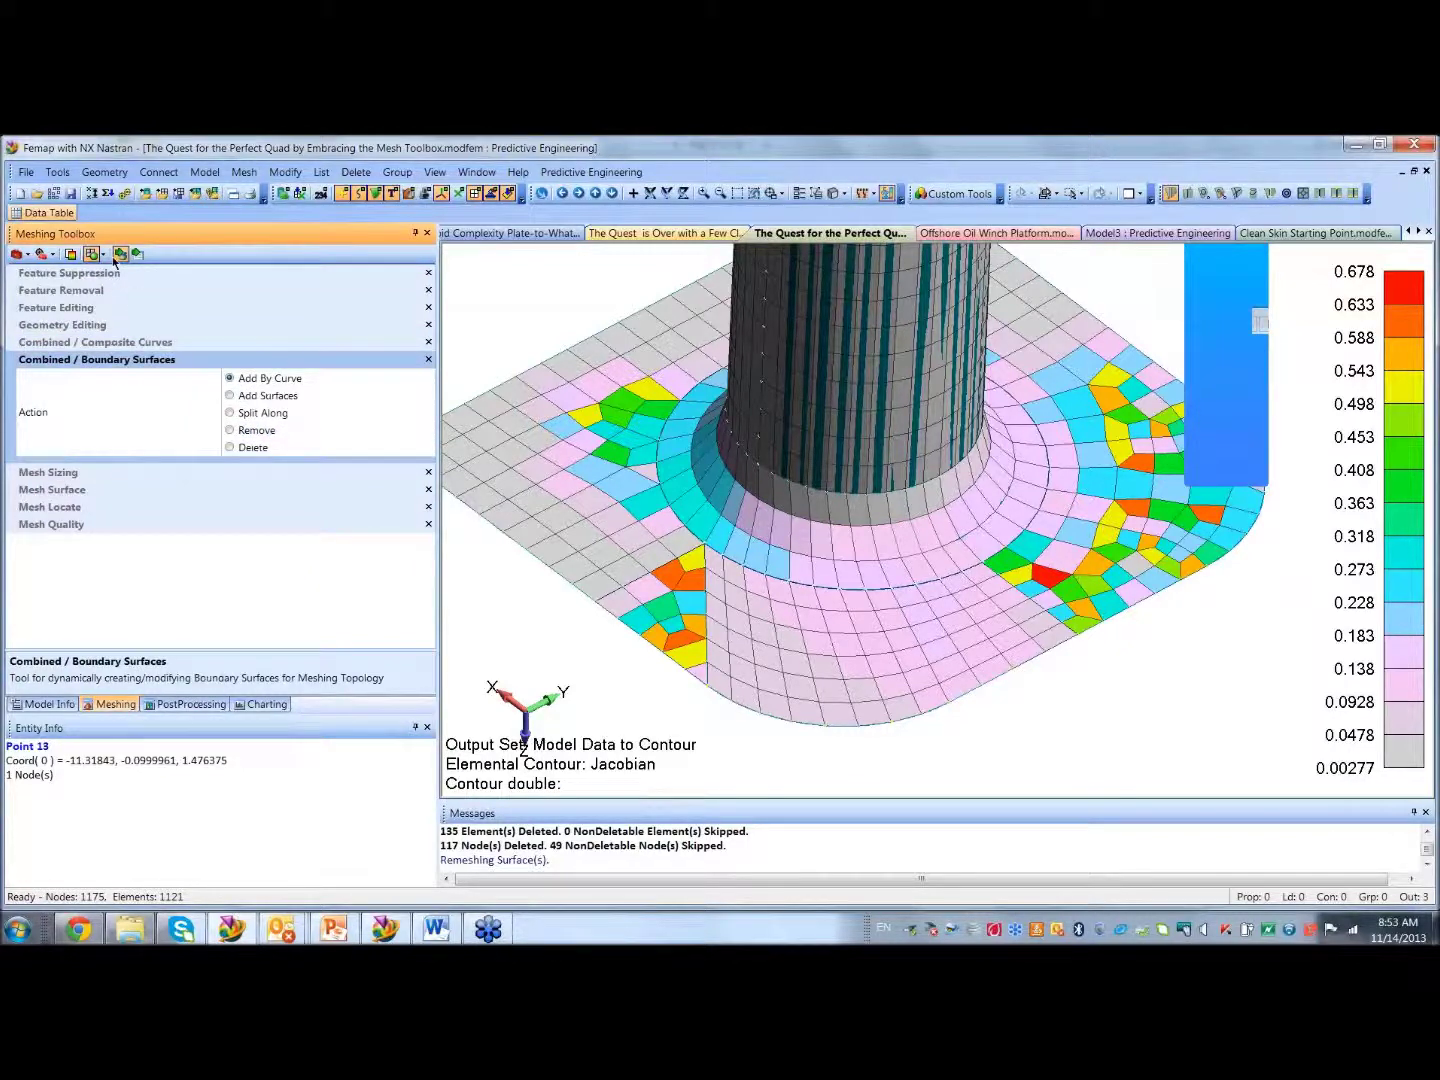
click(702, 610)
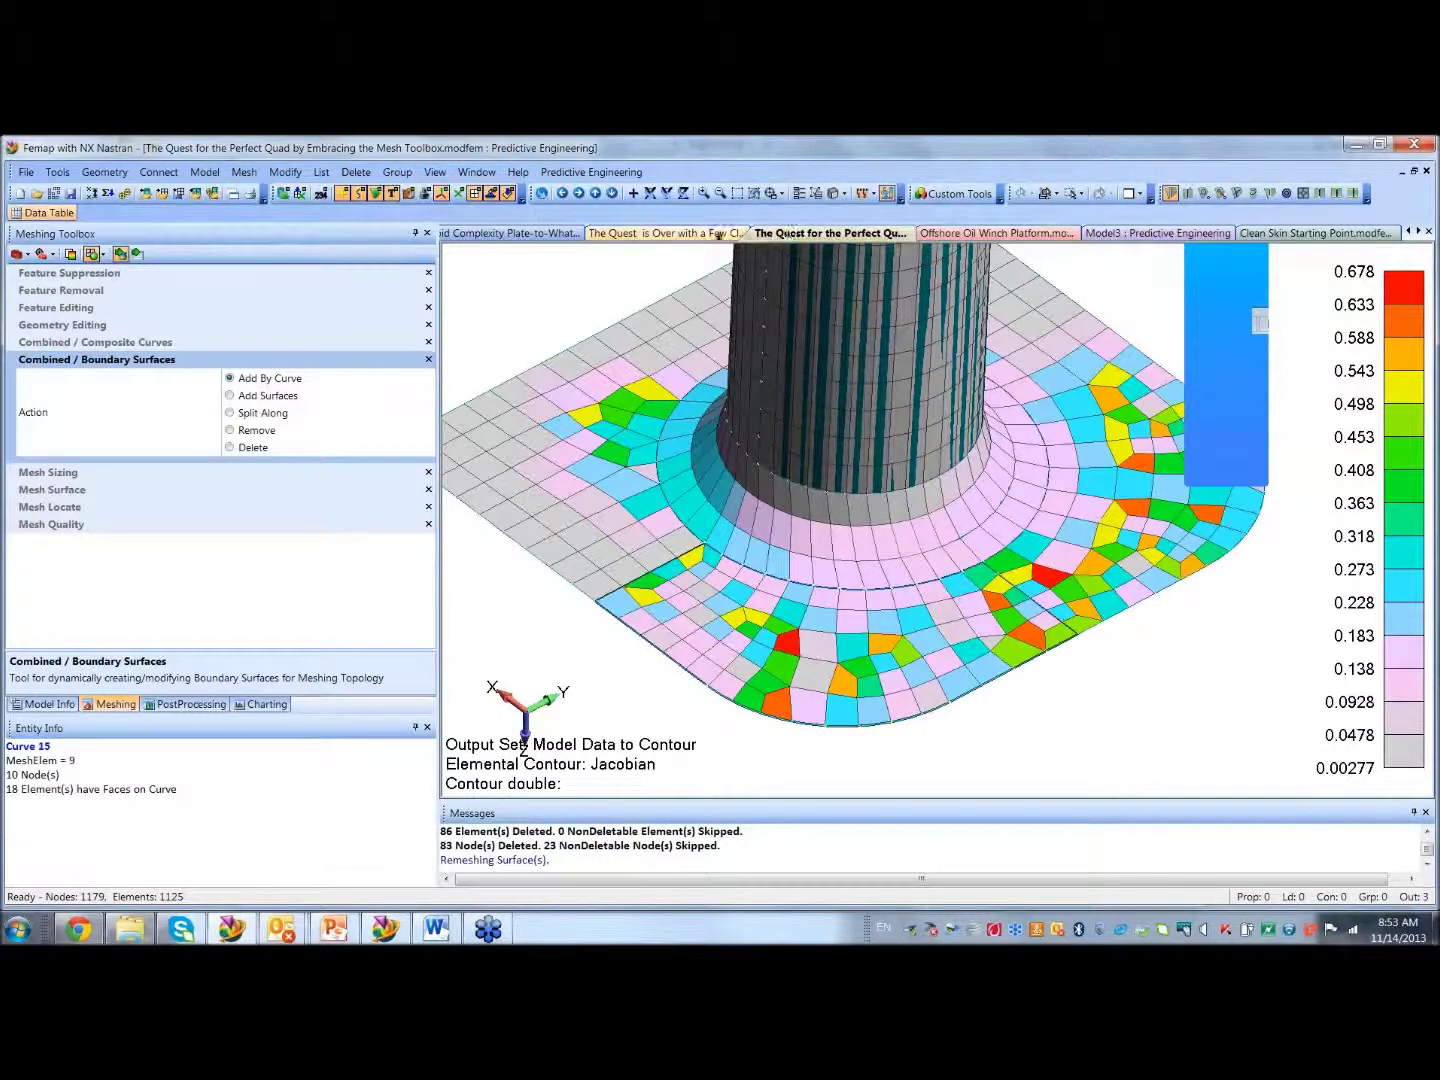
Examine the Jacobian contour of the finished mesh in the Quest is Over with a Few Clicks model, and return to the Word document
click(655, 233)
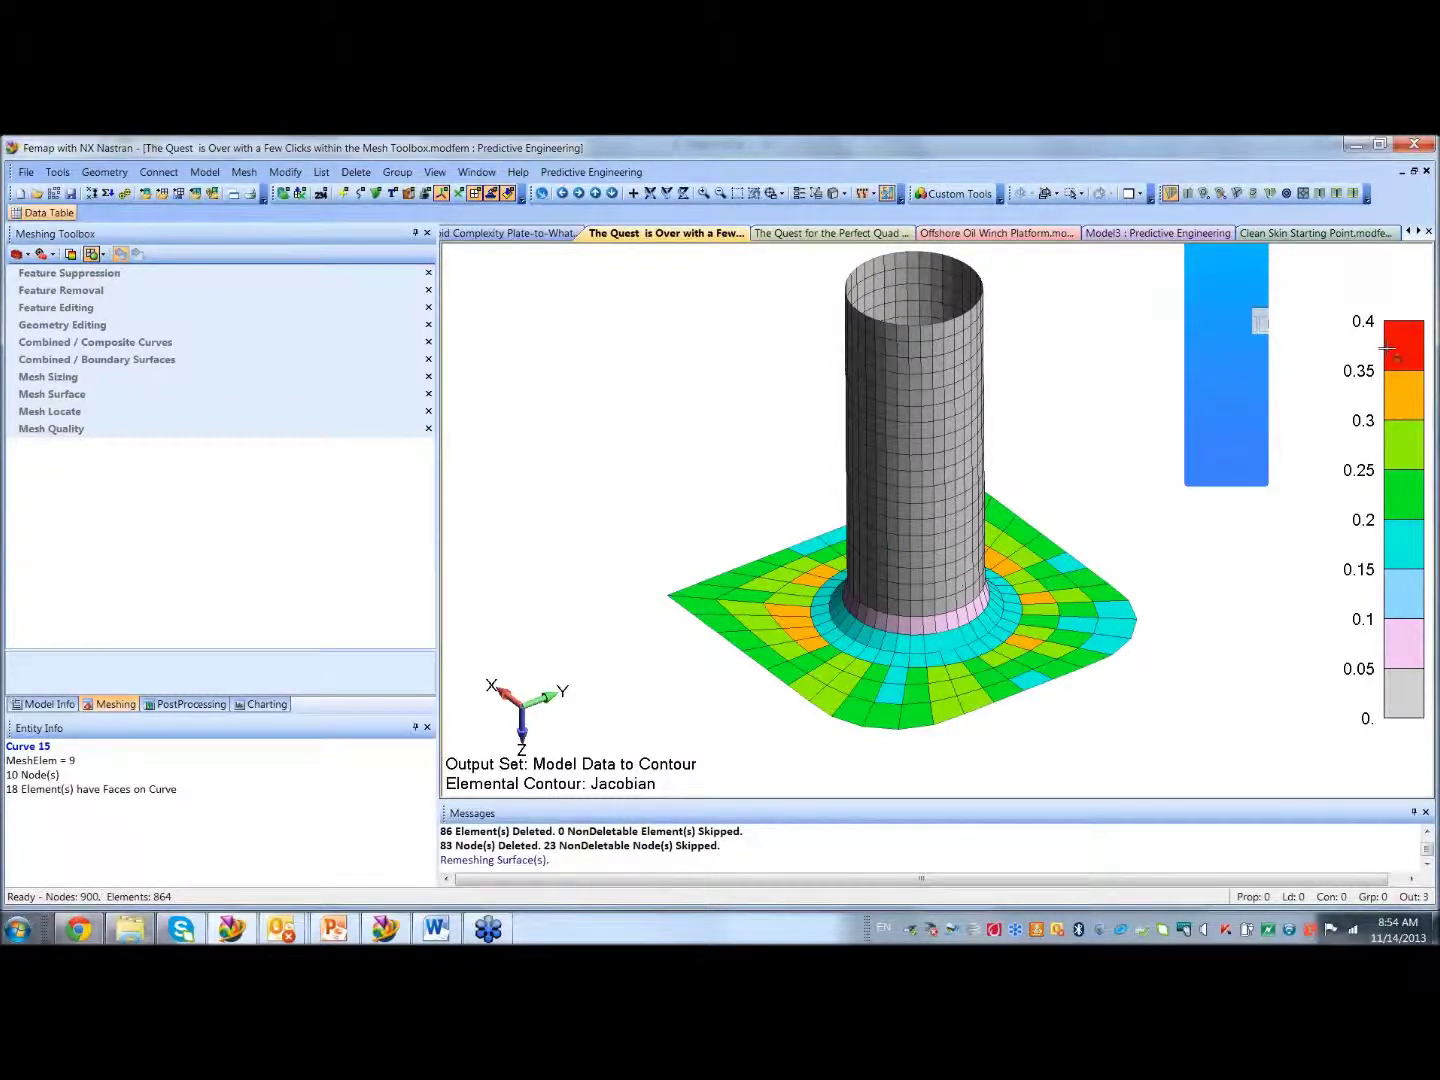
mouse_move(1000, 498)
middle_down()
mouse_move(963, 655)
mouse_move(985, 633)
mouse_move(1034, 641)
mouse_move(1006, 458)
mouse_move(988, 494)
middle_up()
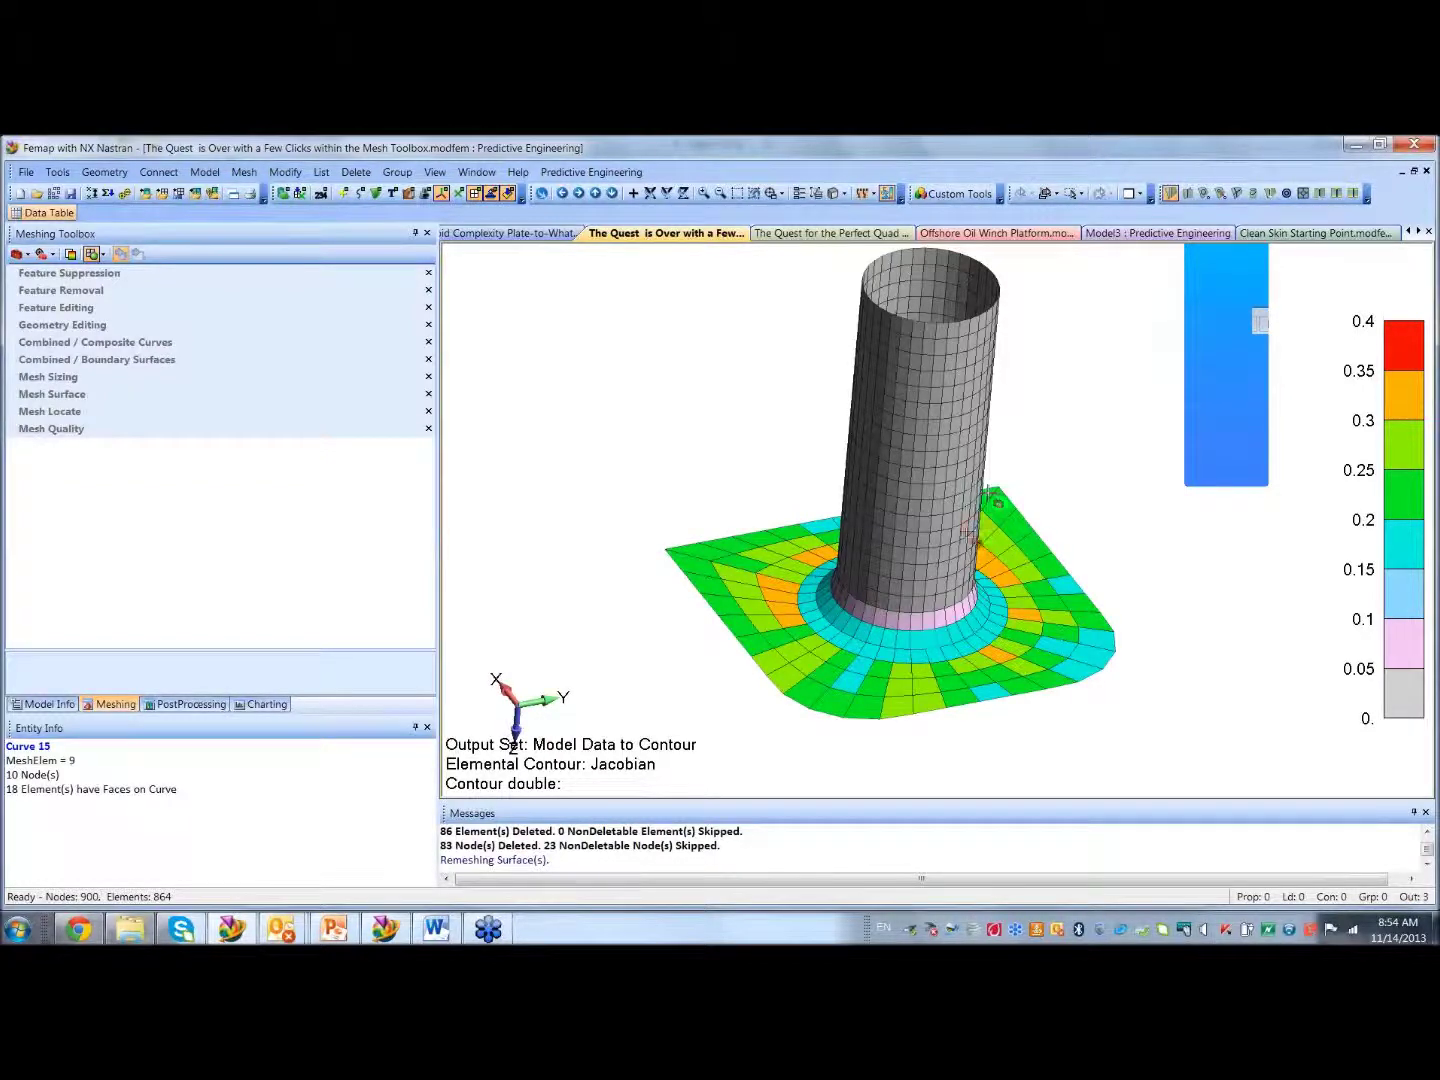
click(436, 930)
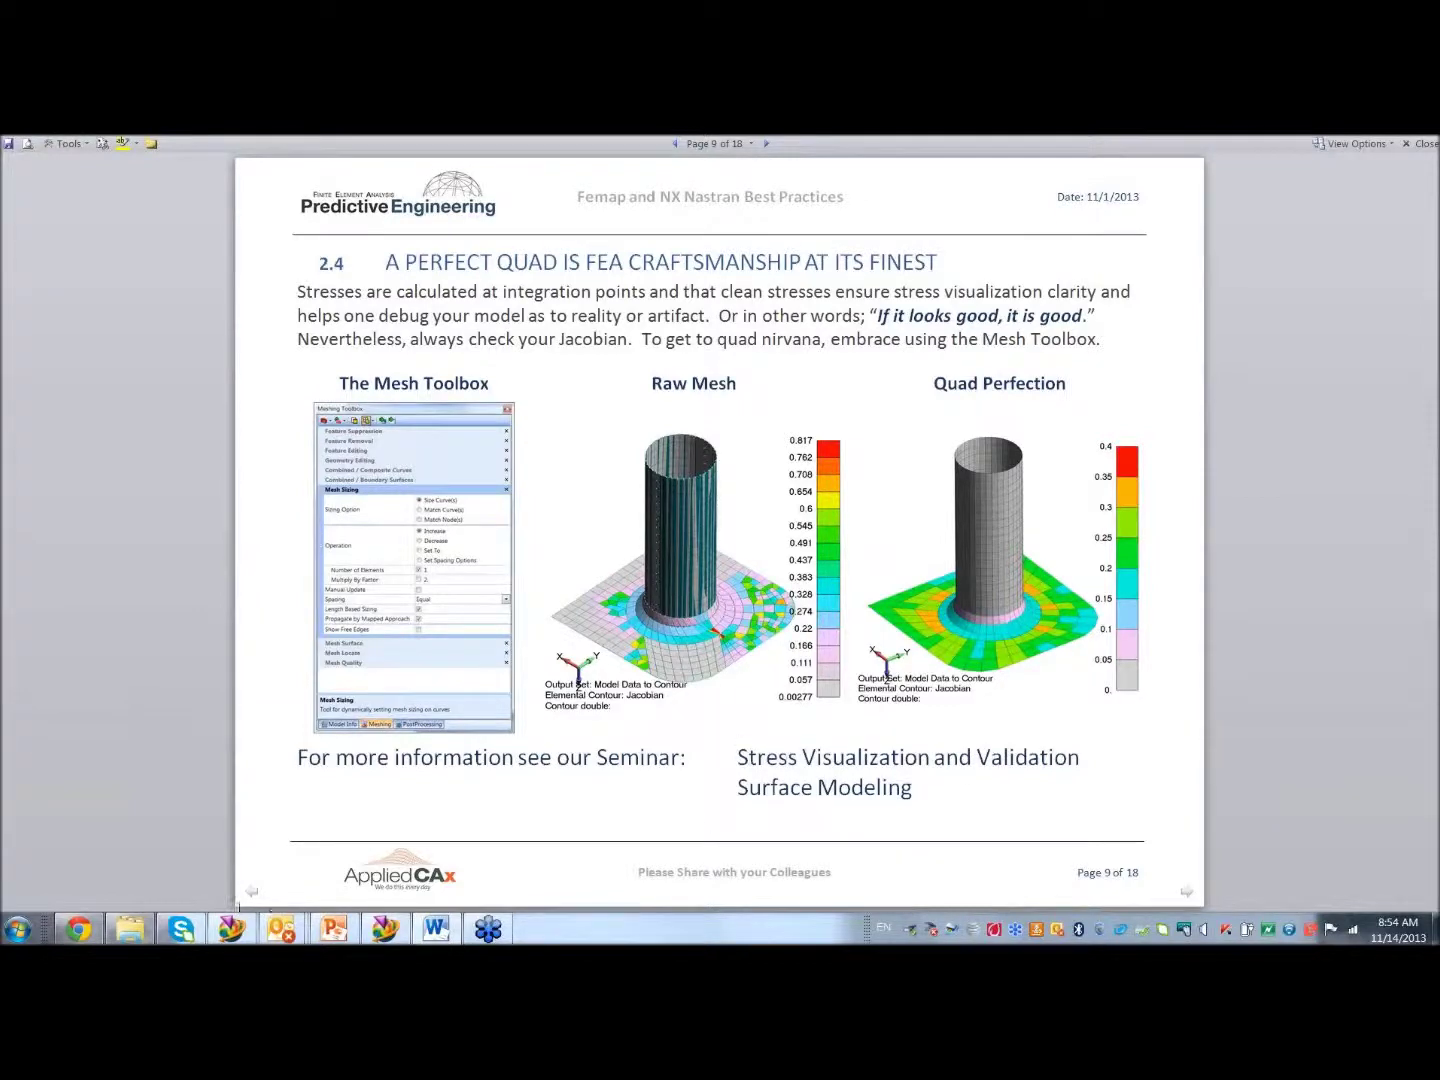
Switch to Windows Explorer and open DE_True-Colors.pdf from the White Papers folder under PredictiveEngineering > Web Page
click(131, 930)
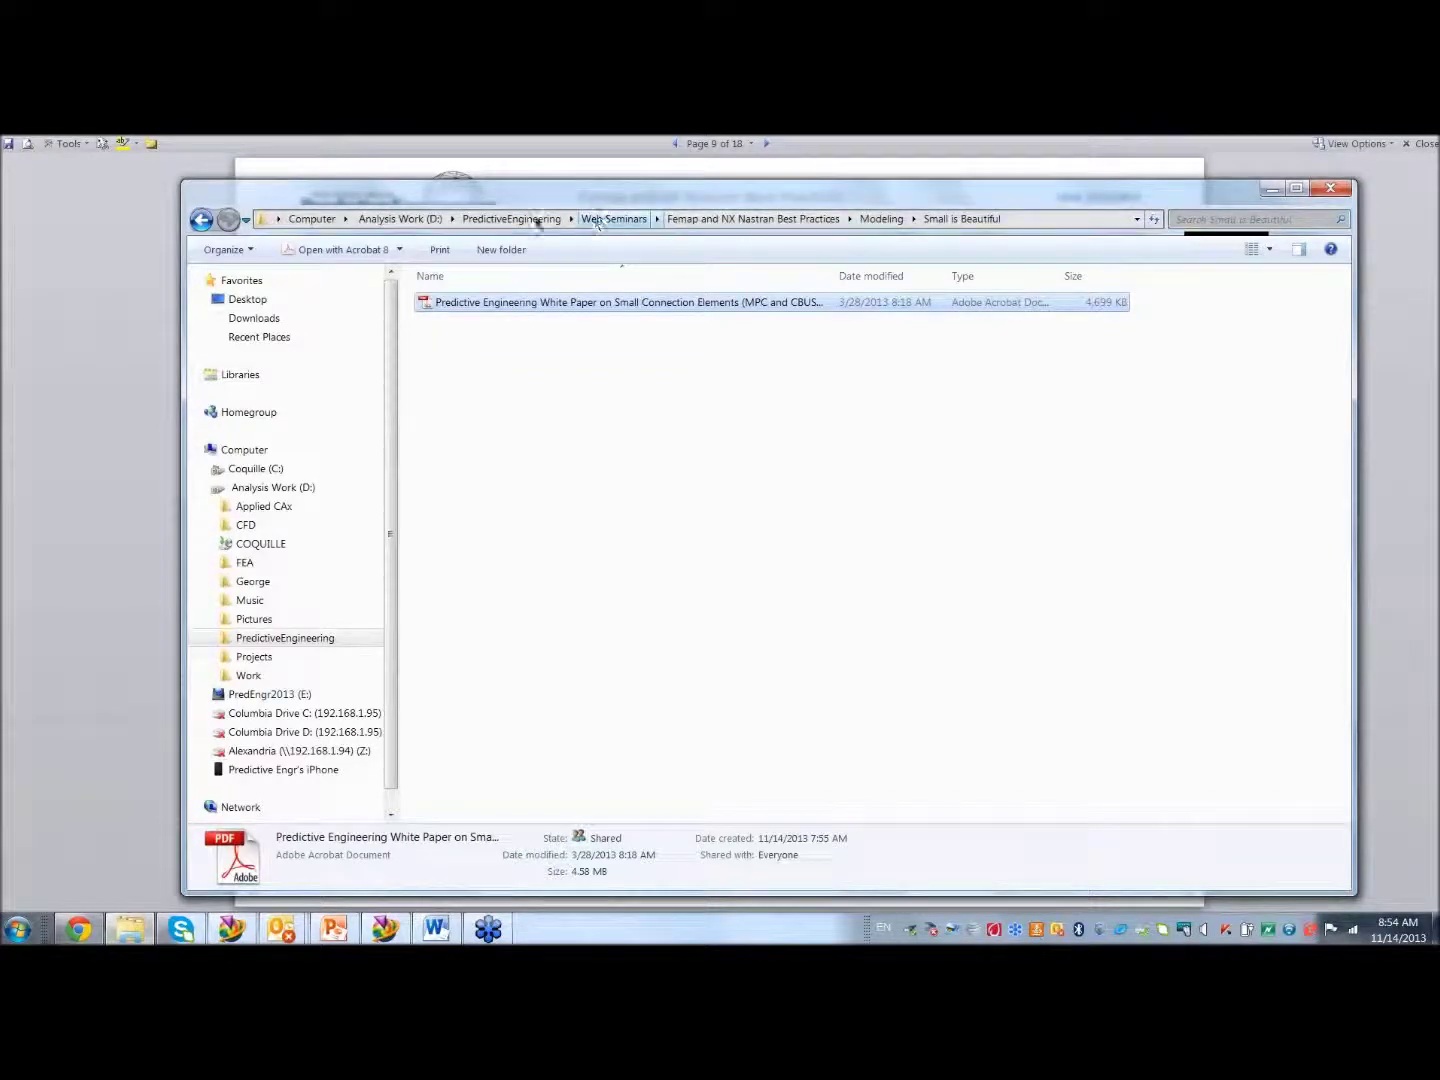
click(540, 219)
double_click(448, 453)
double_click(446, 471)
click(448, 458)
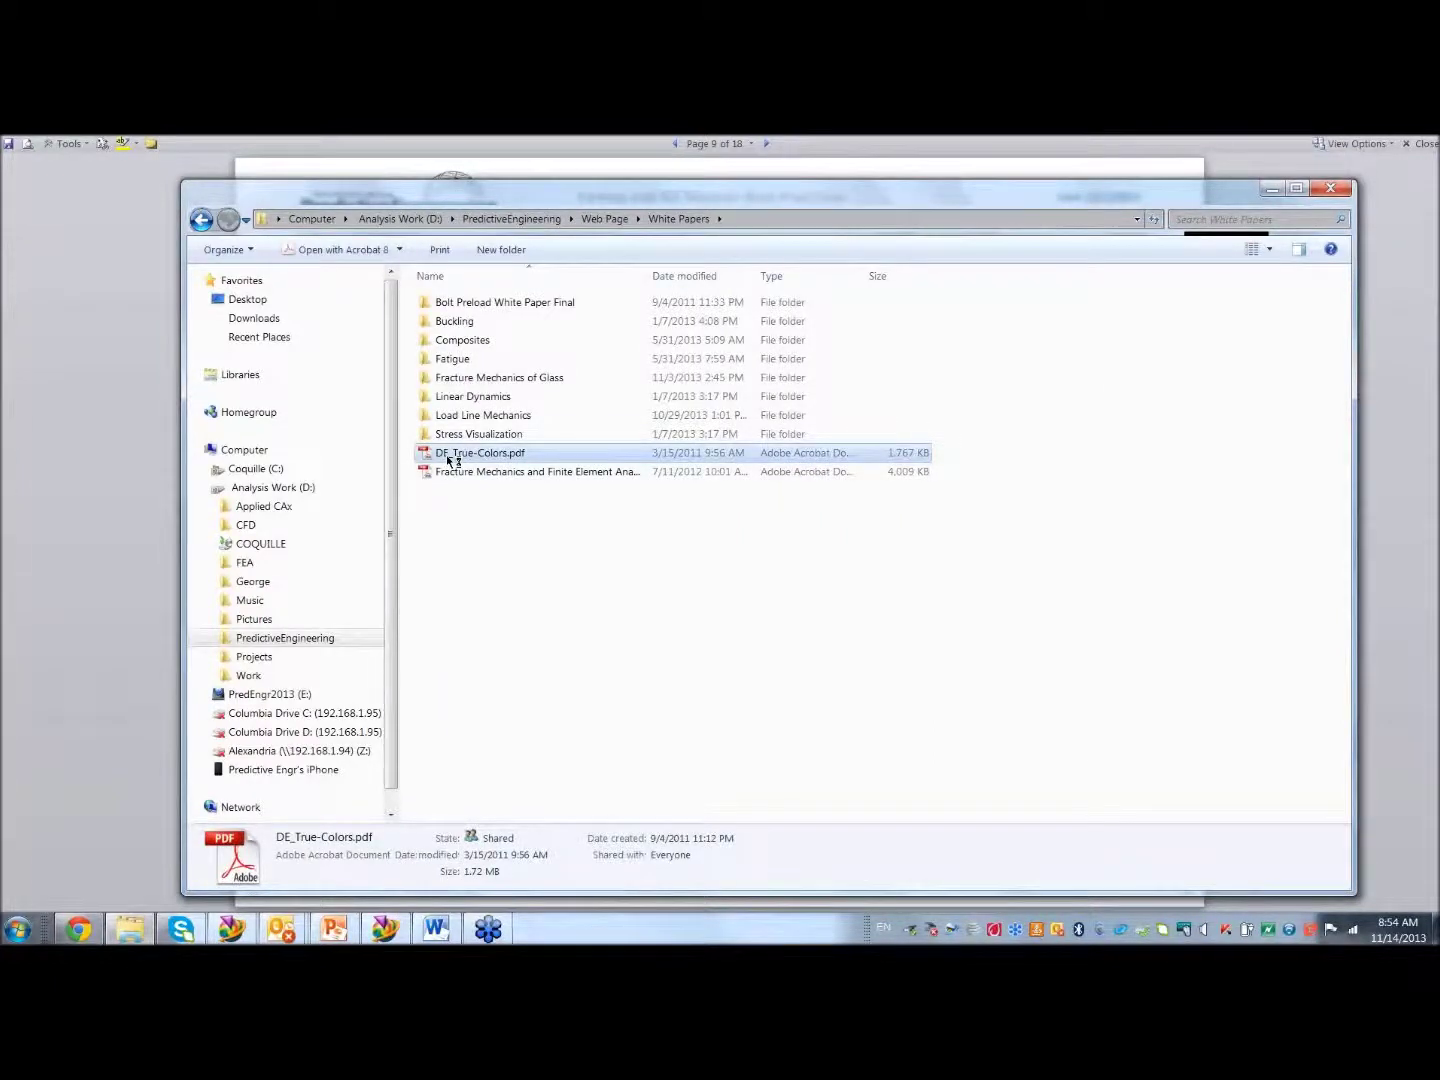
double_click(448, 456)
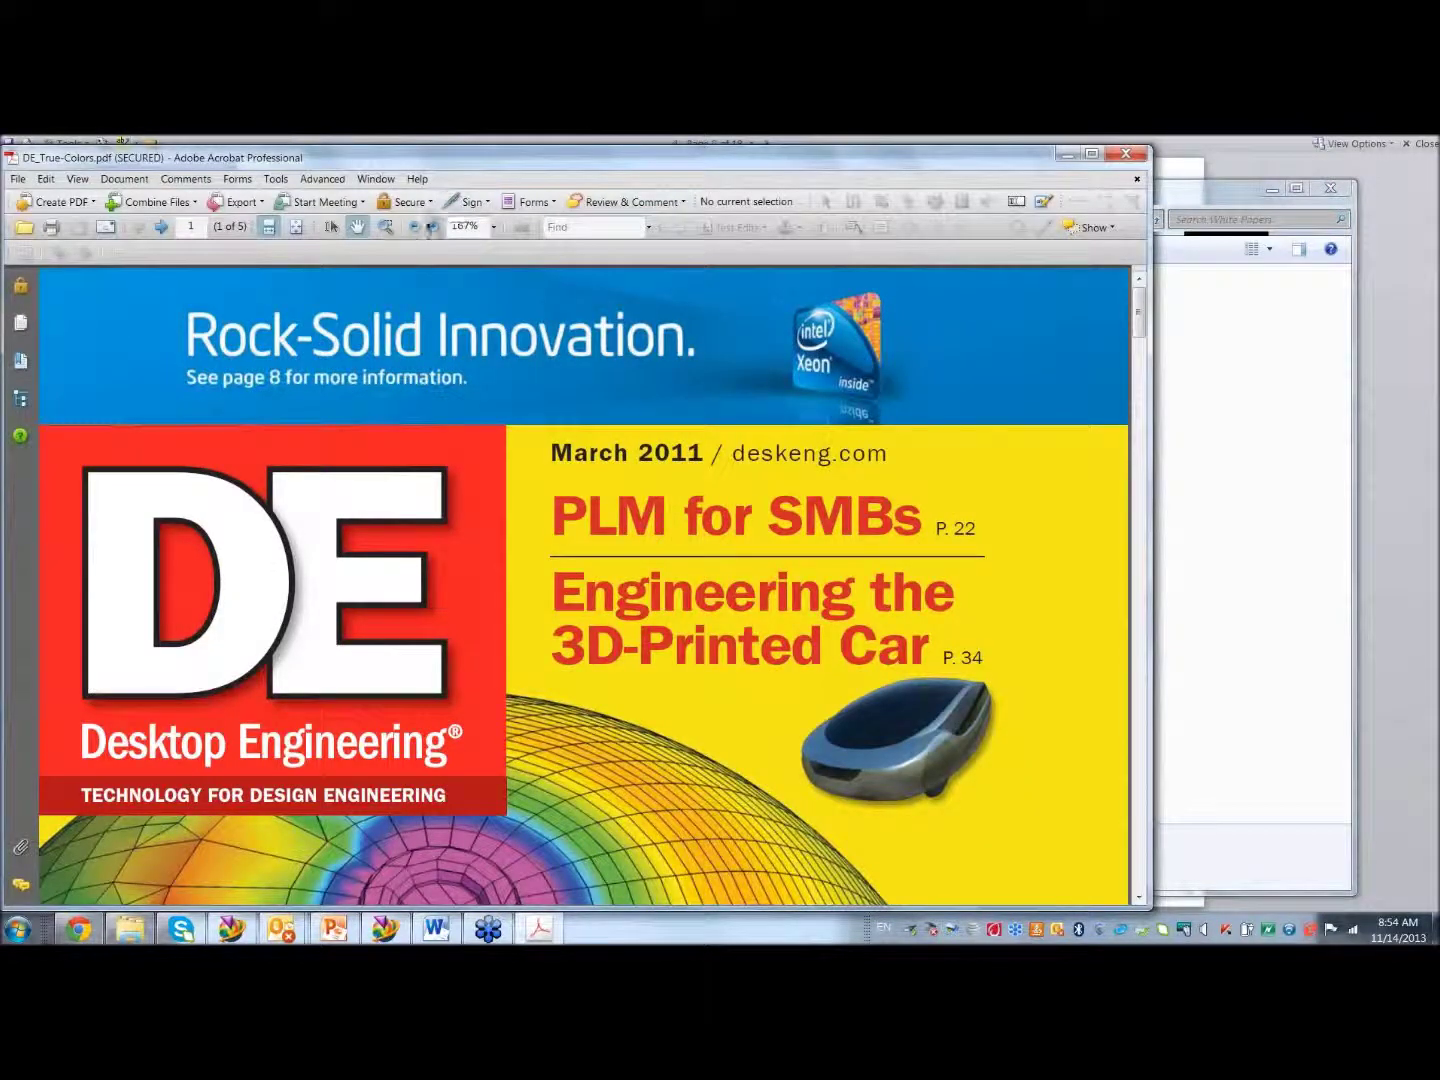
Reduce the PDF's zoom to 71.1% and look through the stress visualization article from the cover to page 5
click(414, 227)
click(414, 227)
click(414, 227)
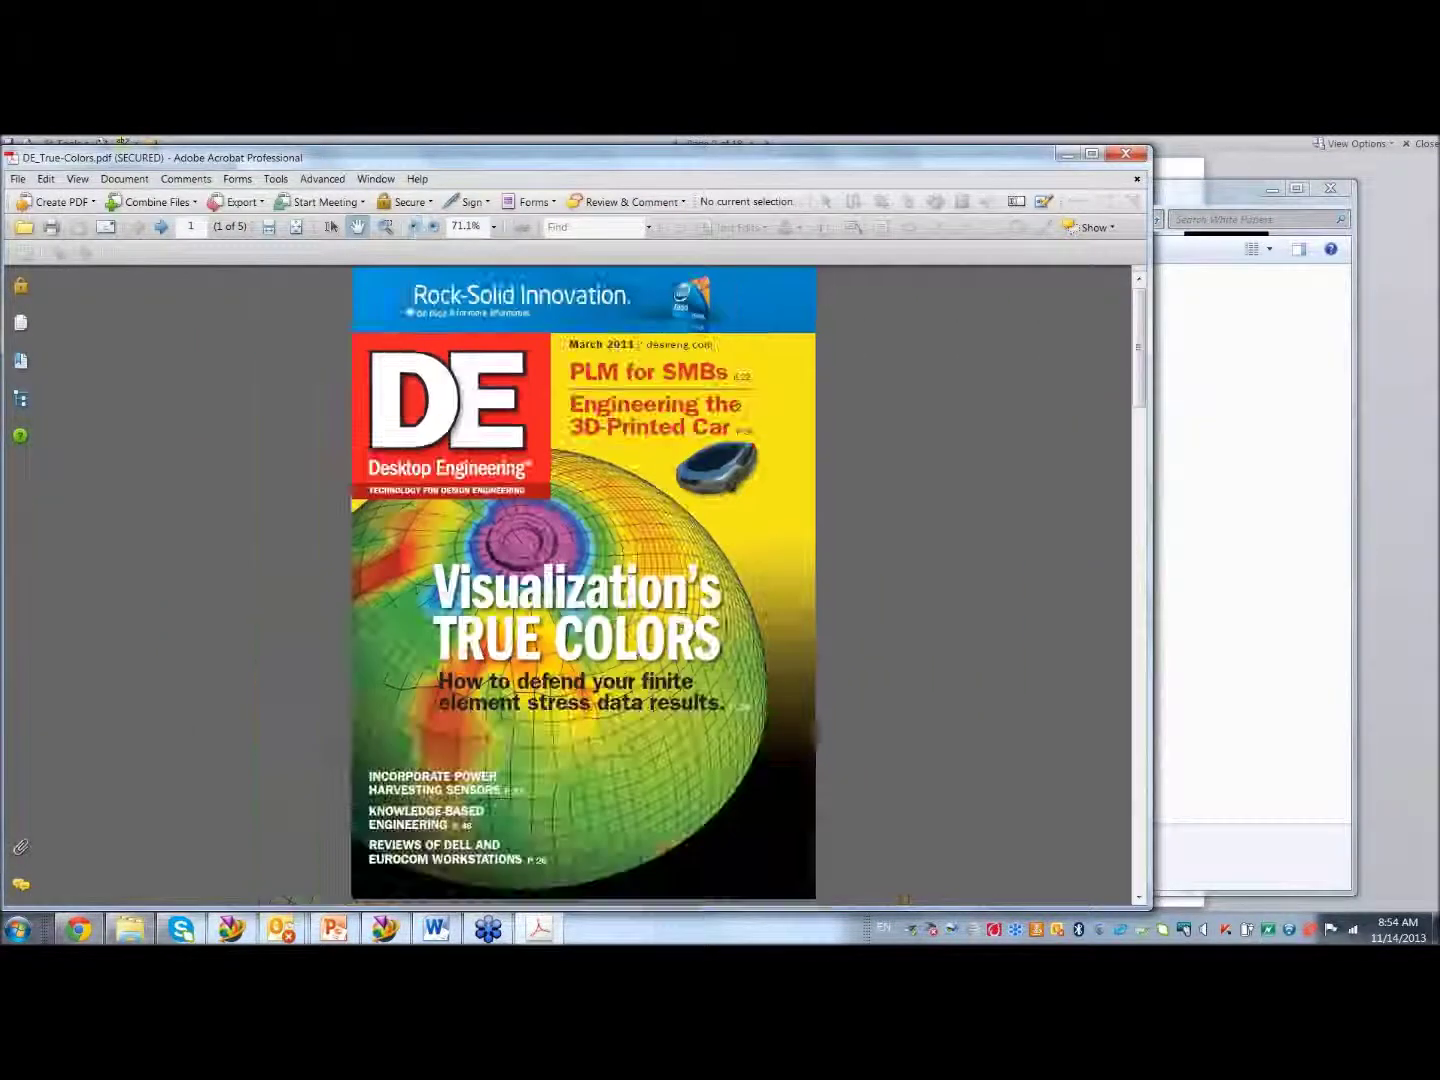
click(159, 228)
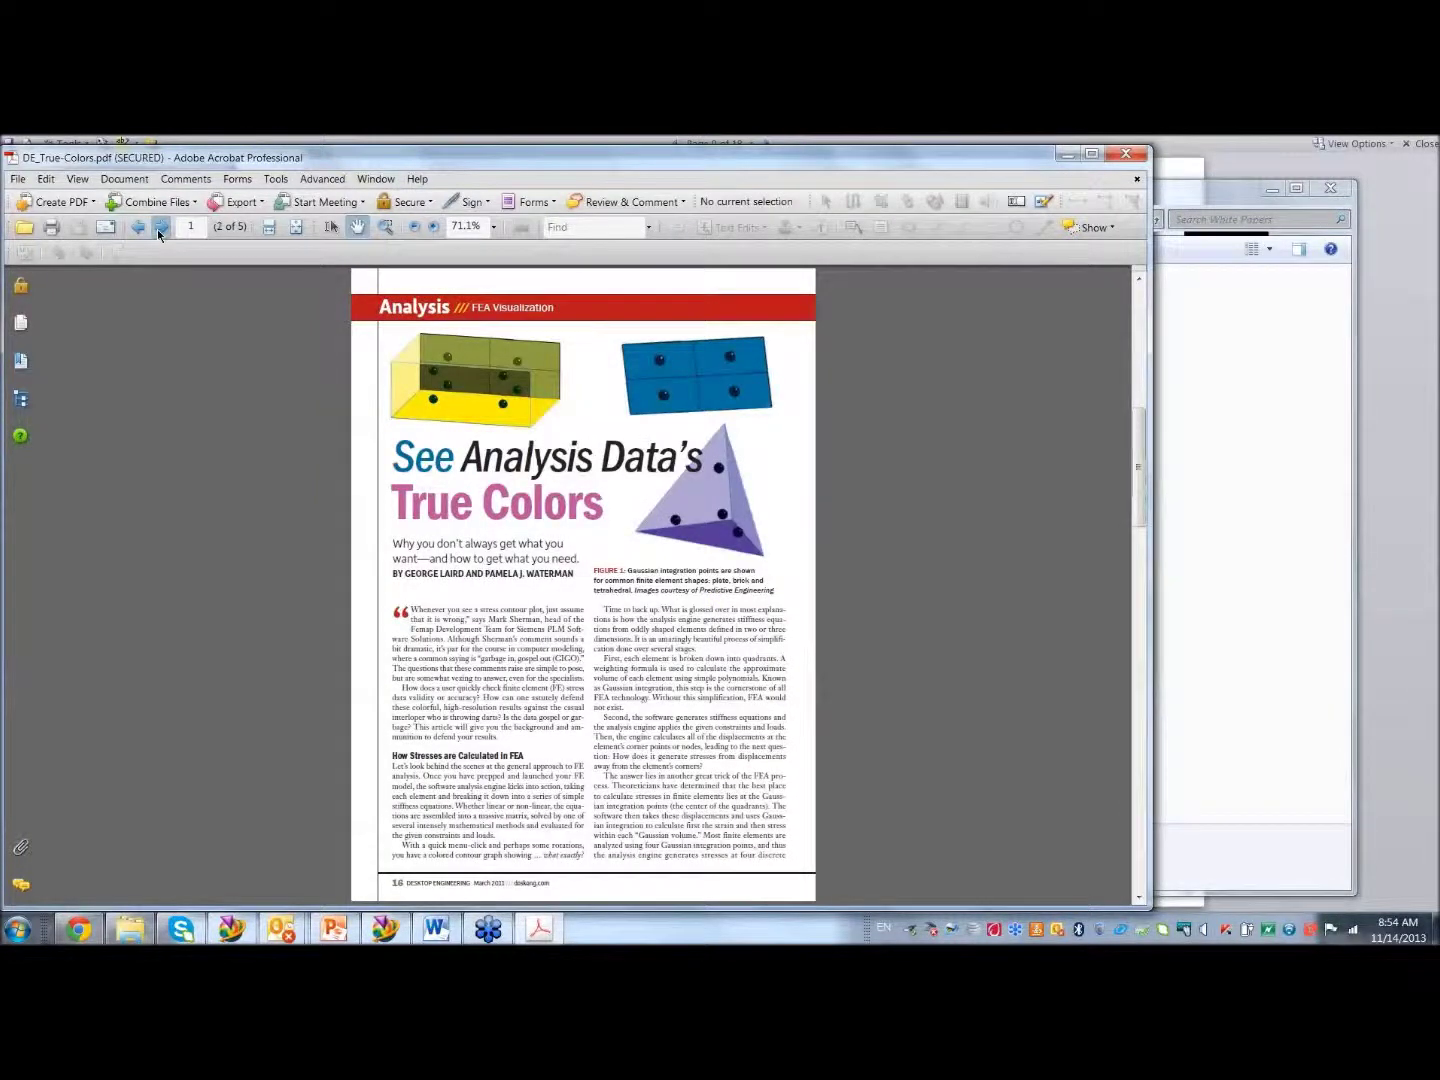
click(159, 228)
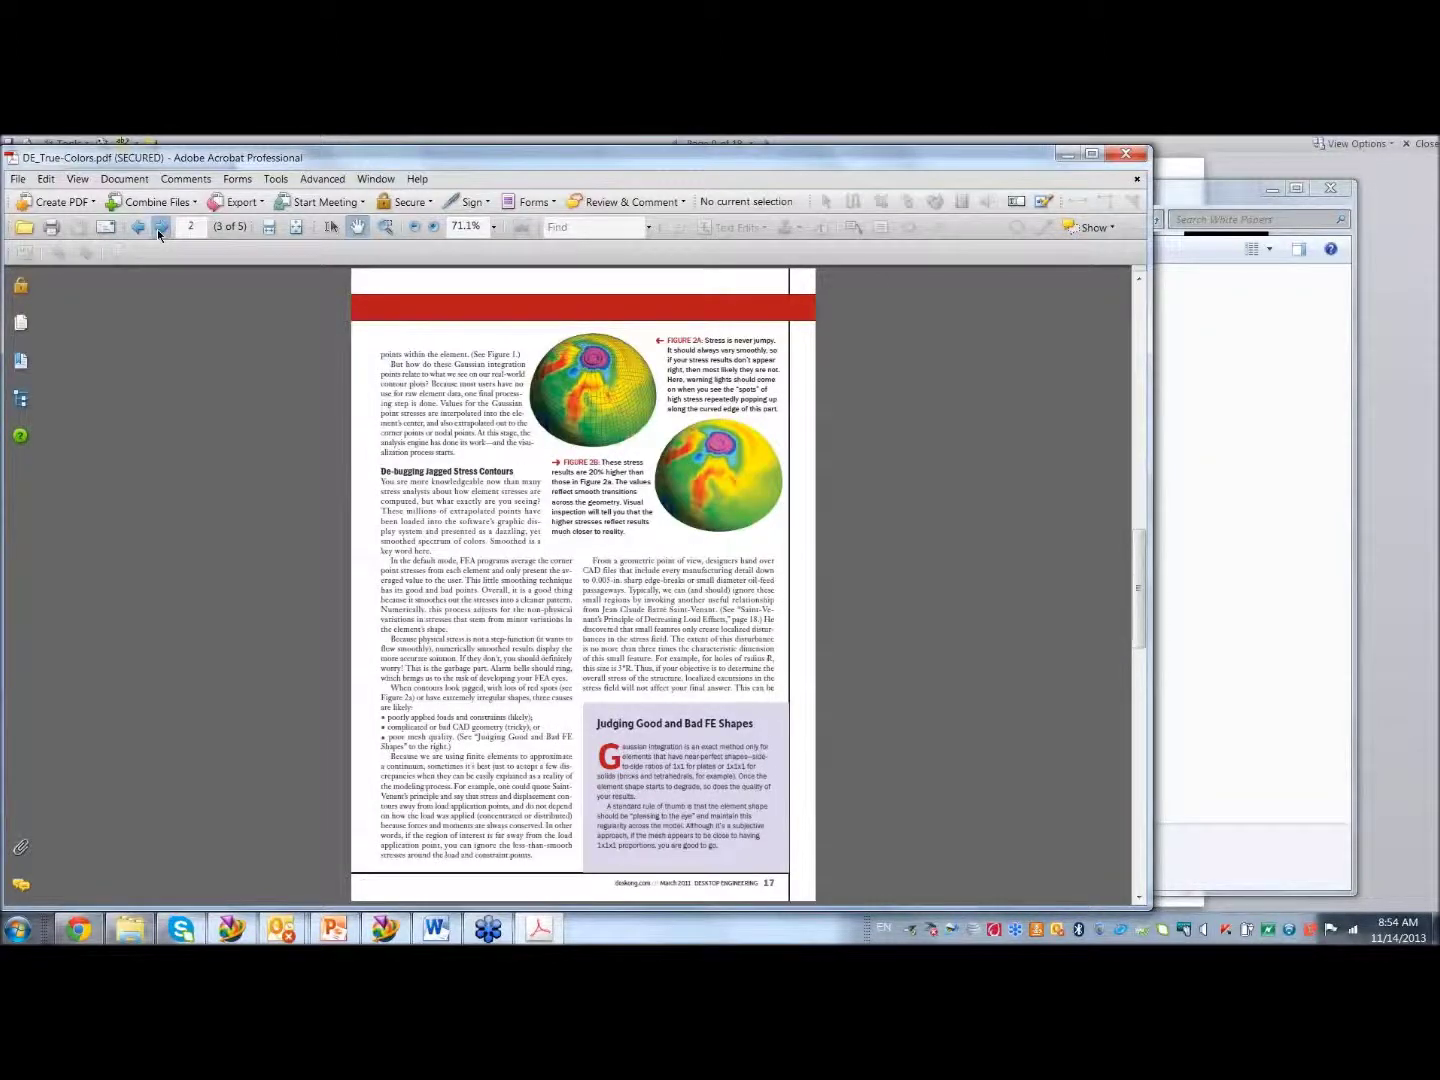
click(159, 228)
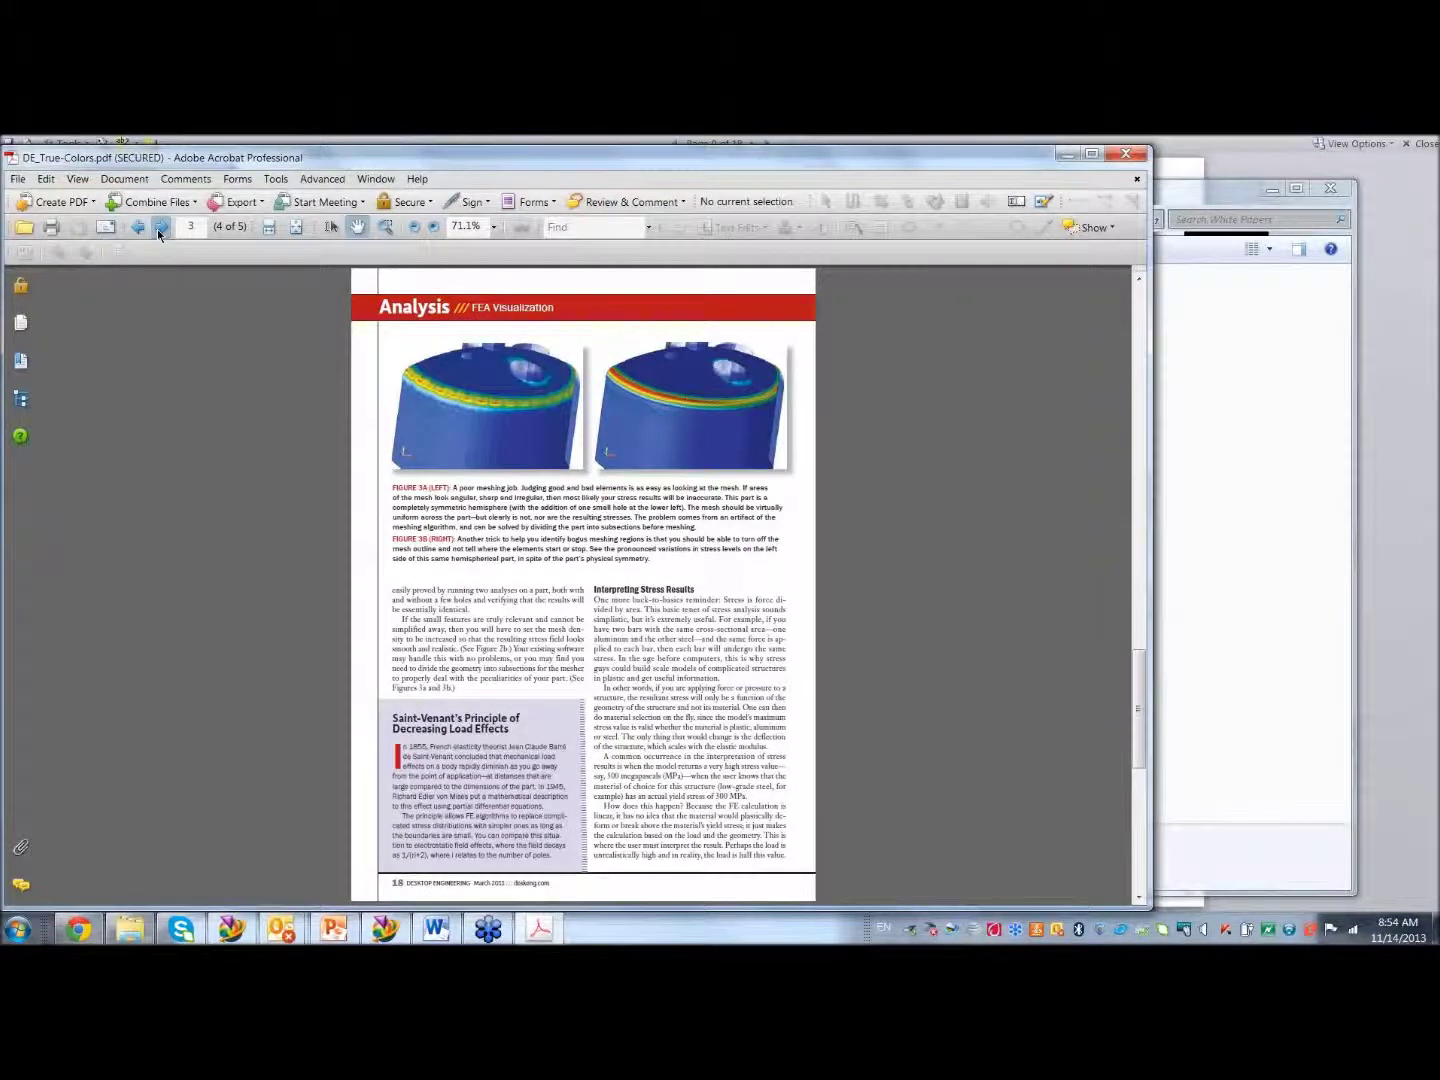
click(159, 228)
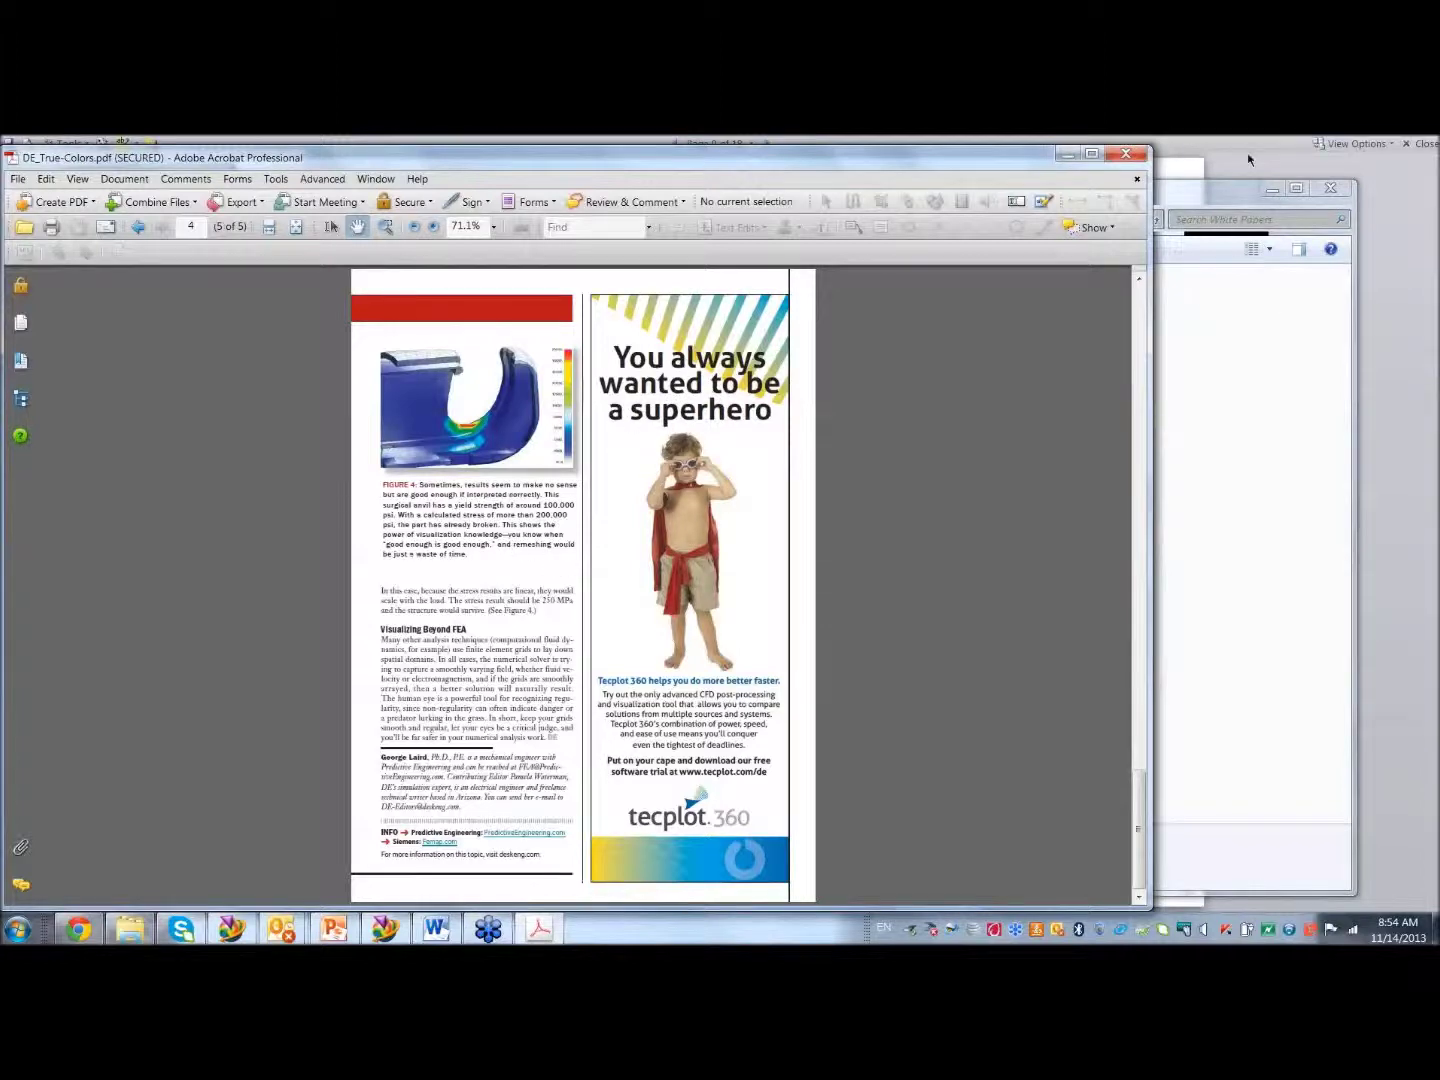
Close the article PDF, return to the Word document and advance to page 10 on force, mass and dimension checks
click(1126, 154)
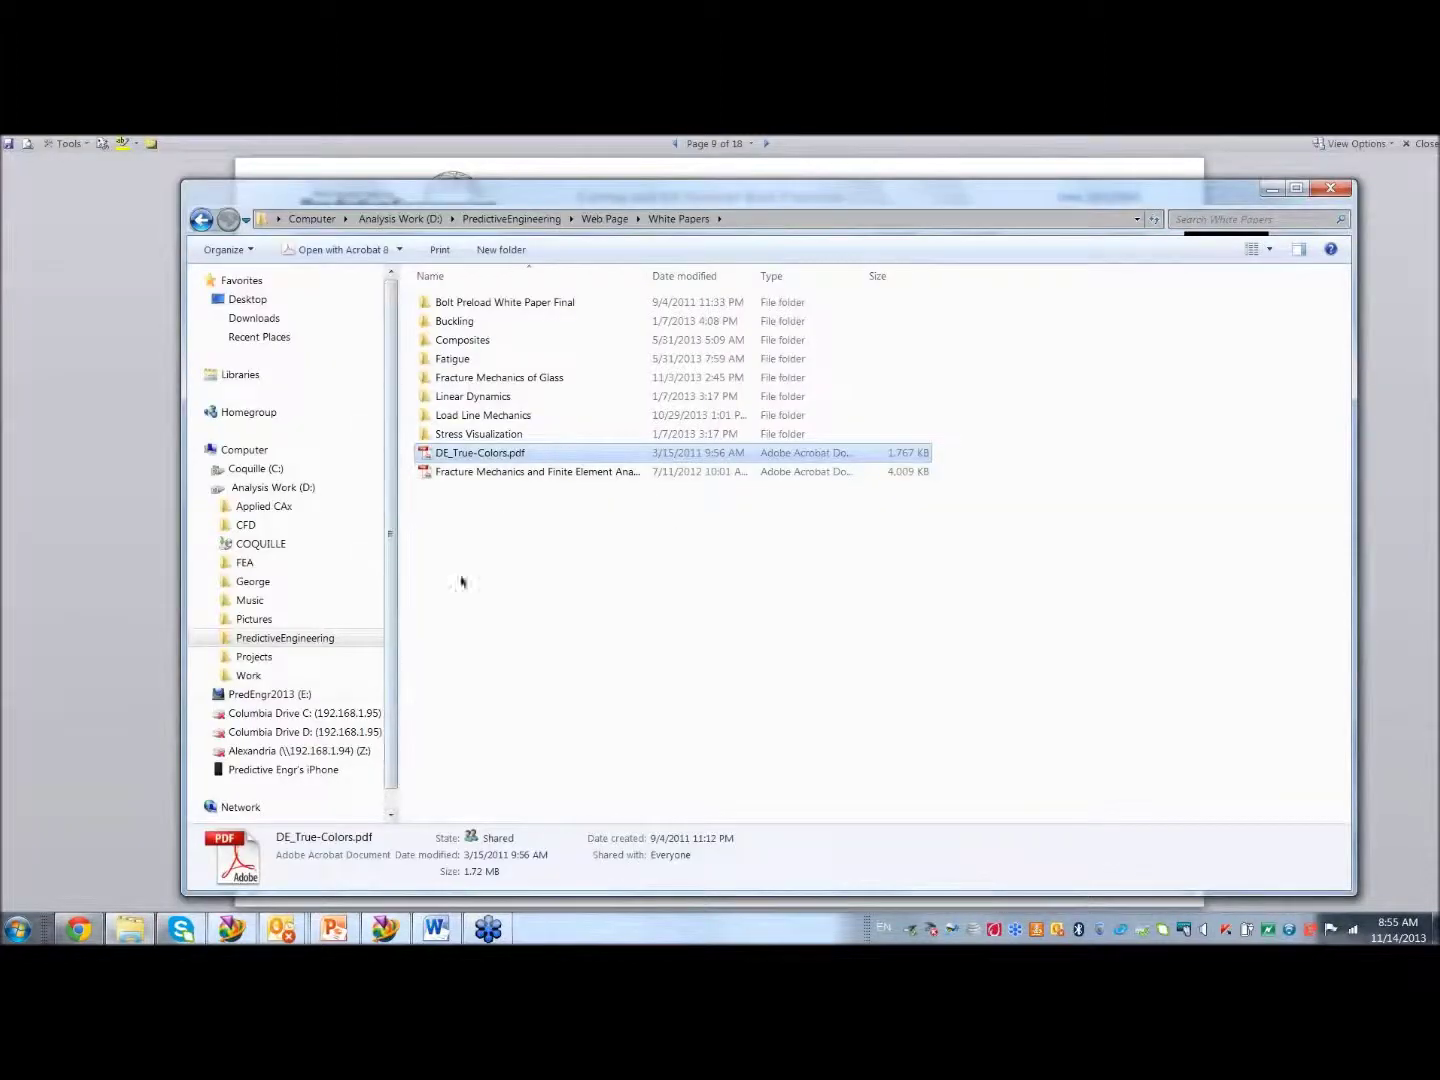
click(87, 713)
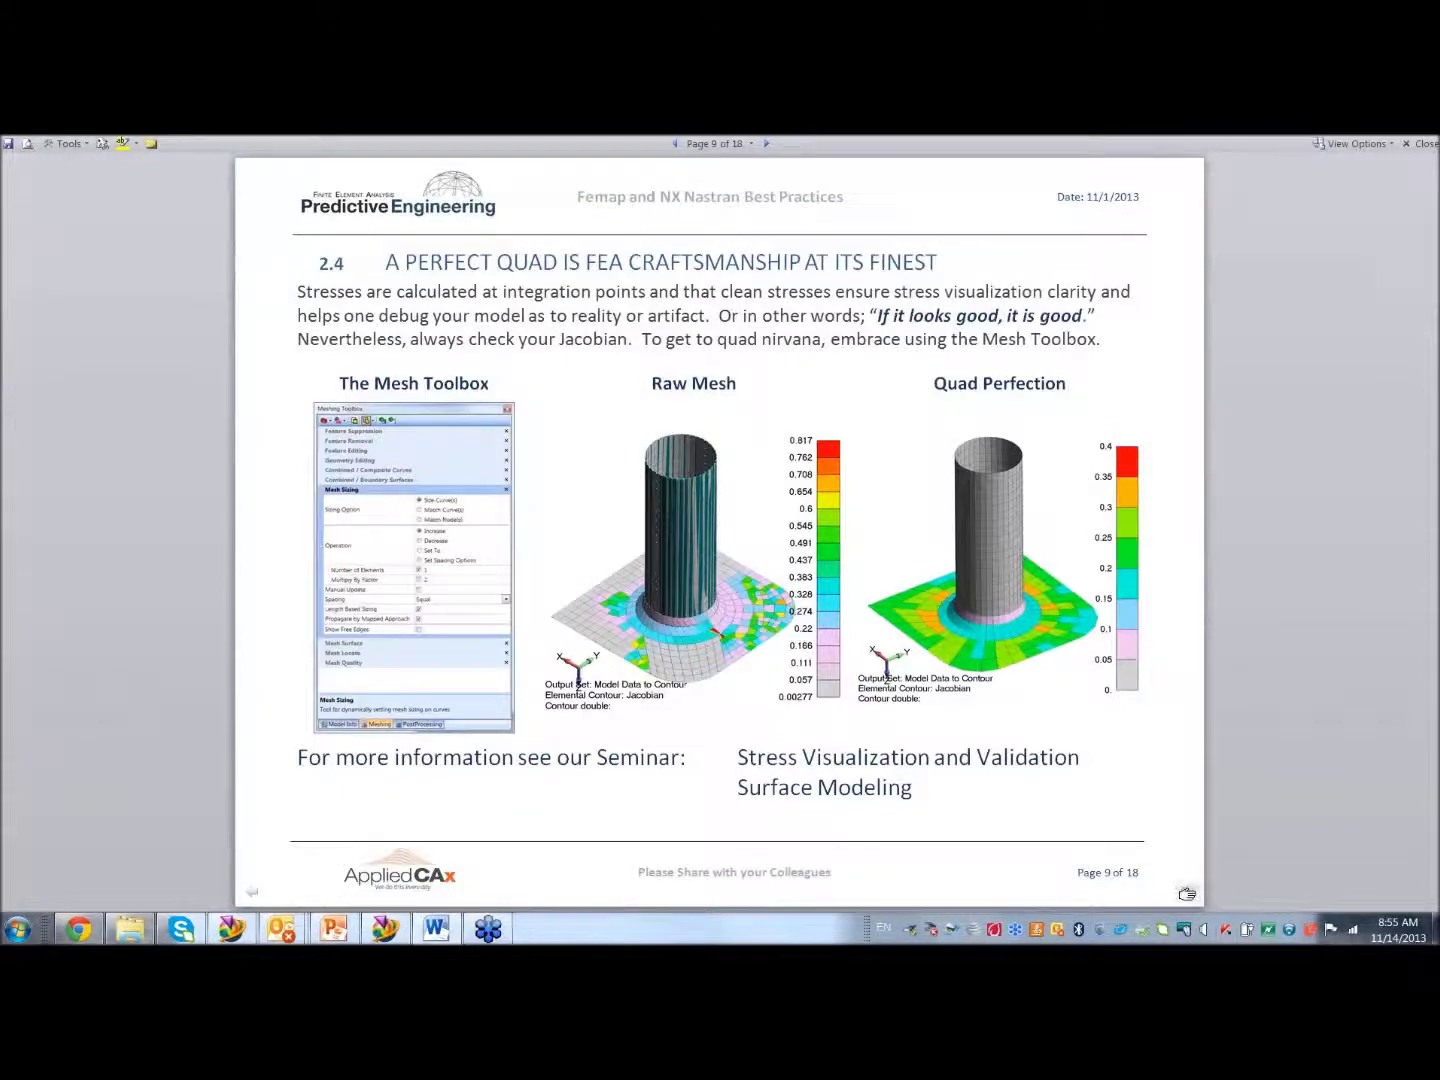
scroll(1187, 893, down, 1)
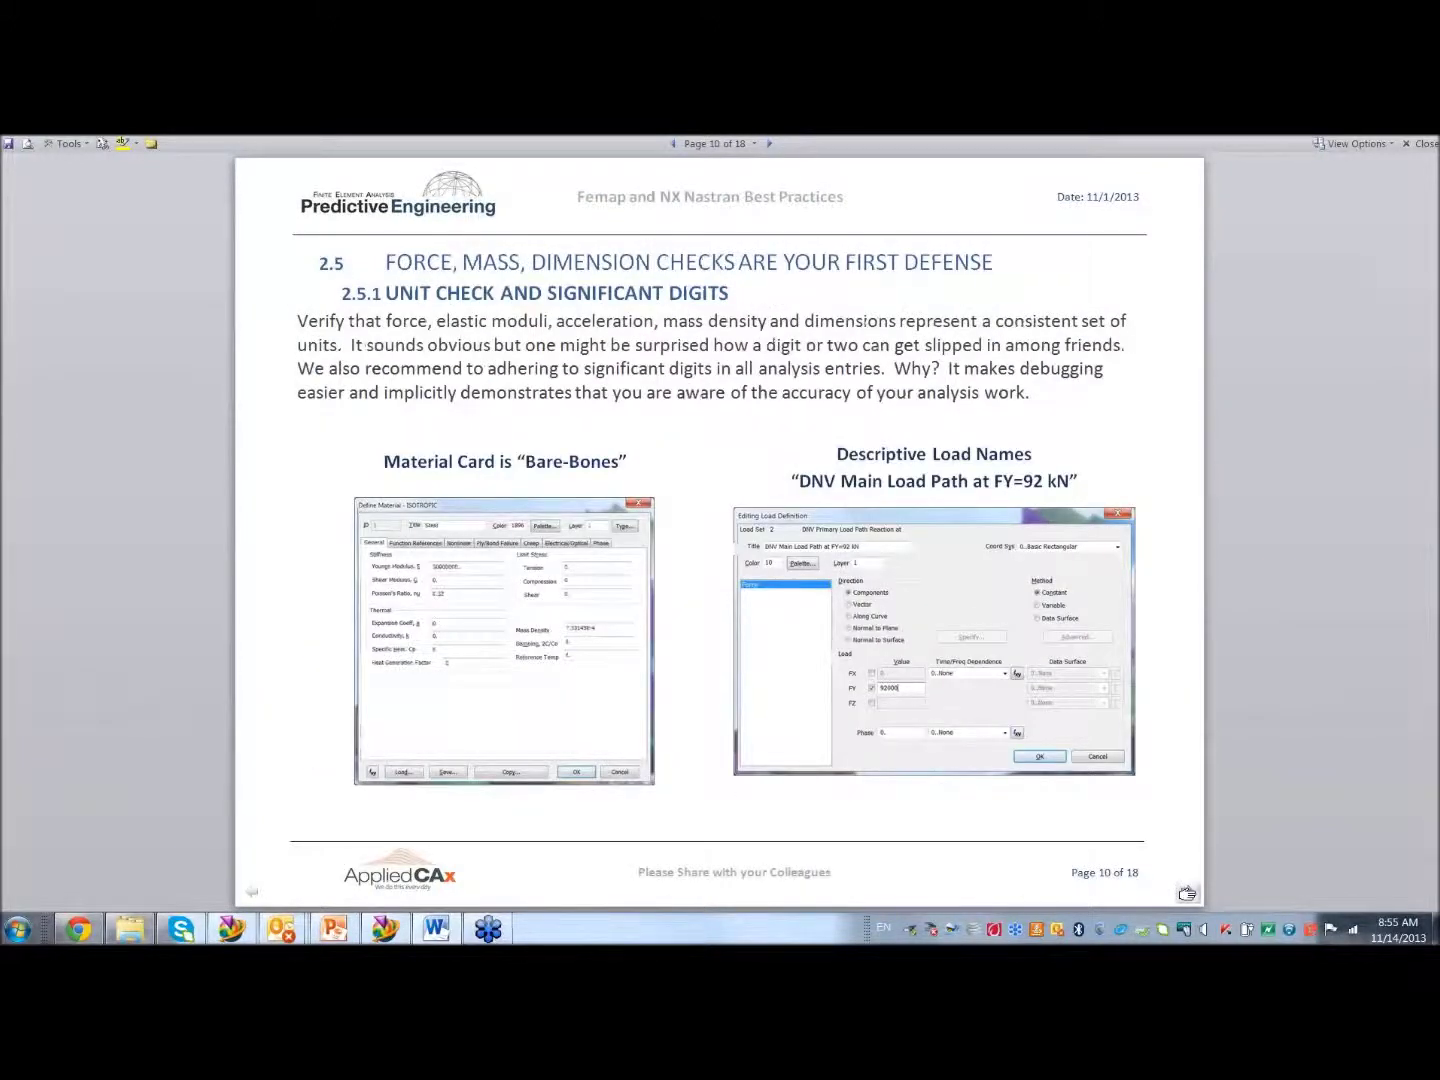